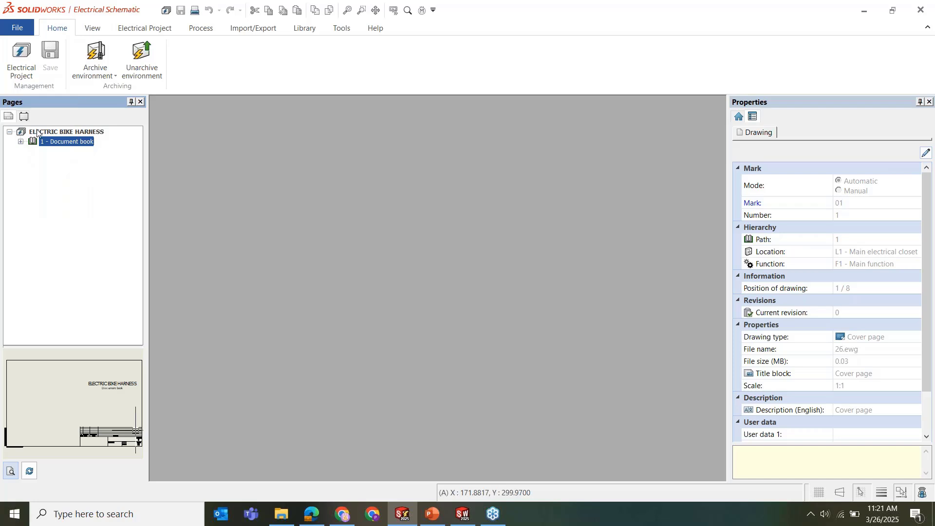
Expand the document book of the ELECTRIC BIKE HARNESS project to show its pages and folders
click(39, 132)
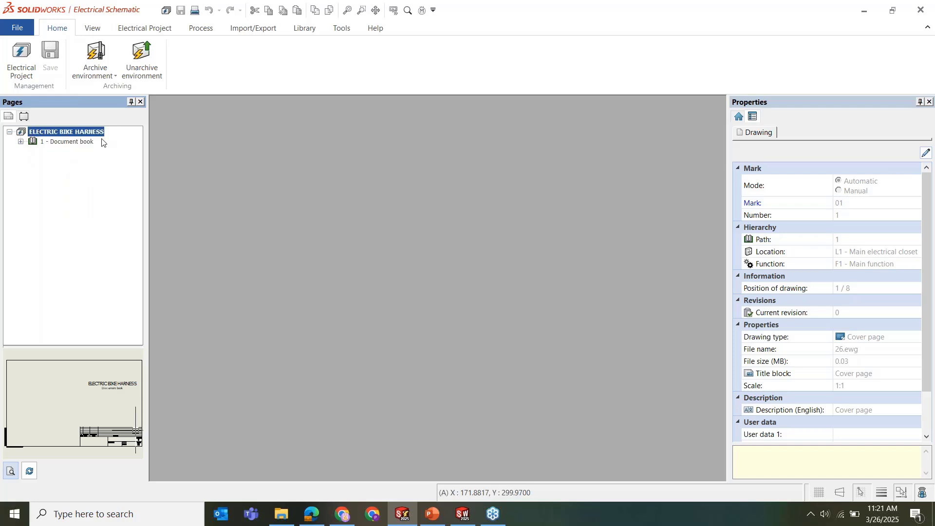
click(22, 142)
click(53, 142)
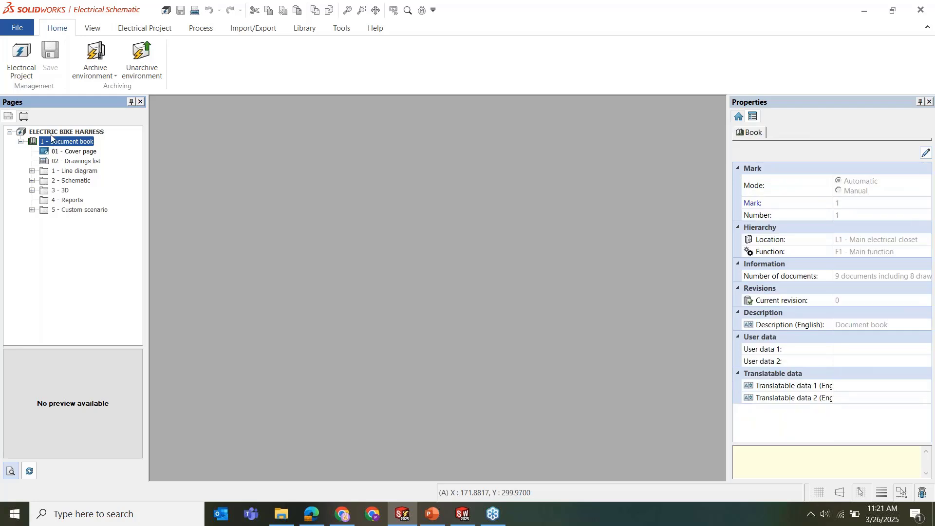
View the components in location L1 - Main electrical closet, and return to the project's page list
click(24, 117)
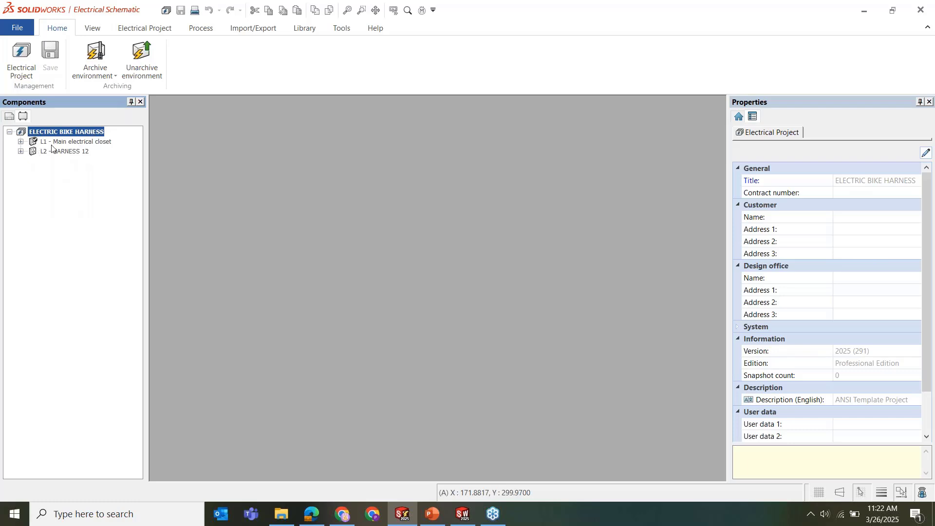
click(21, 142)
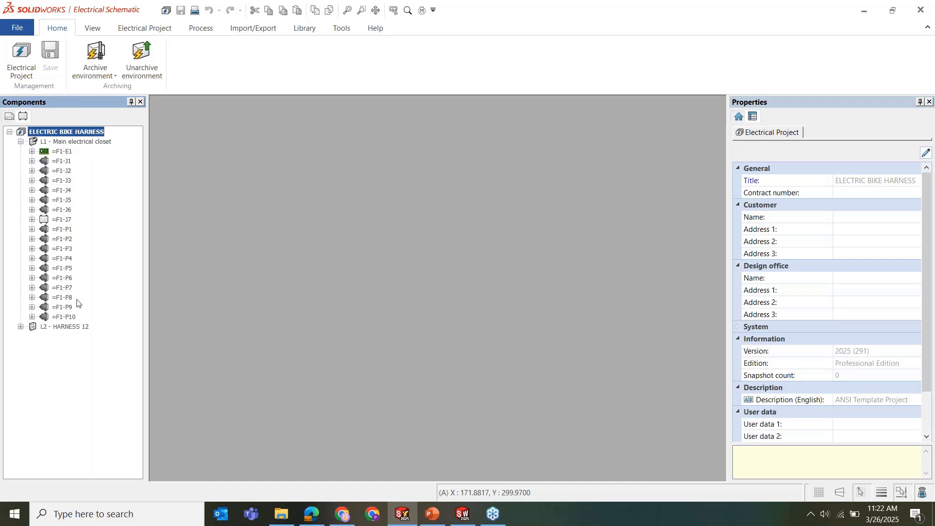
click(21, 142)
click(9, 117)
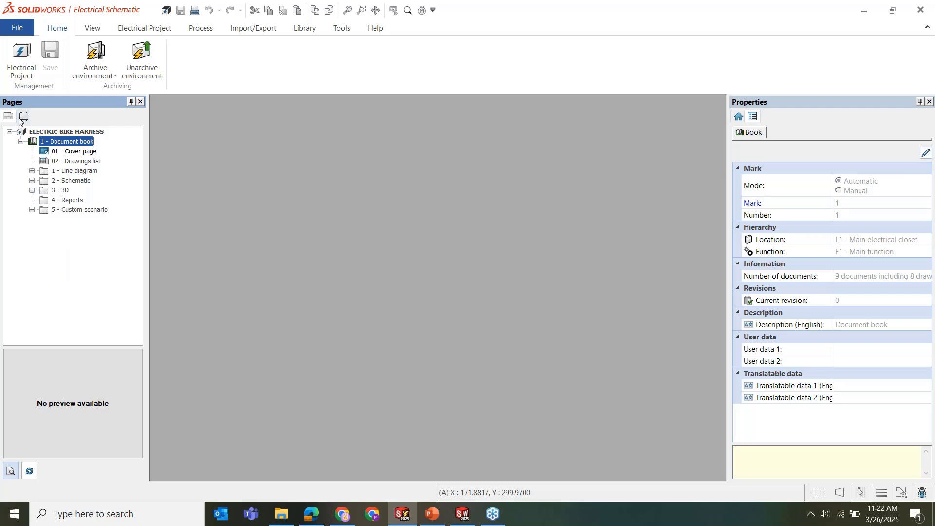
Open the 01 - Cover page and 02 - Drawings list drawings from the document book
double_click(67, 152)
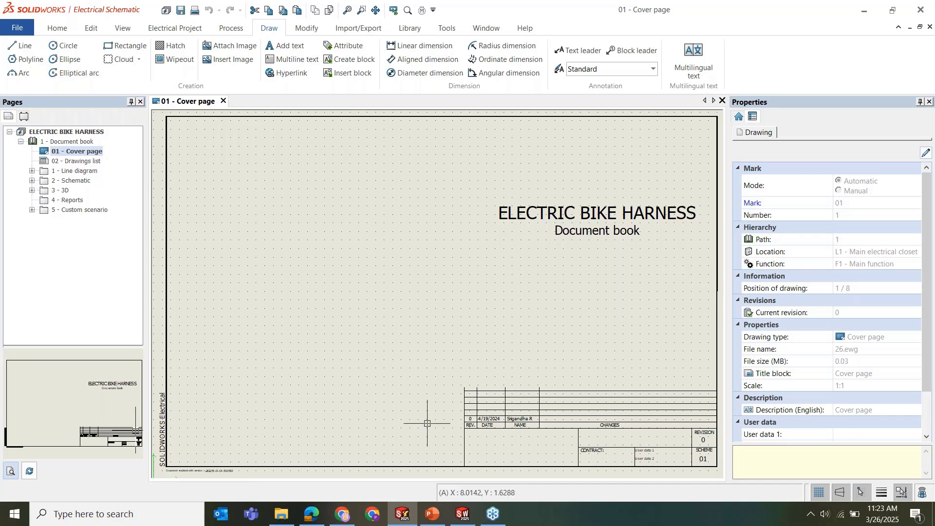
click(97, 162)
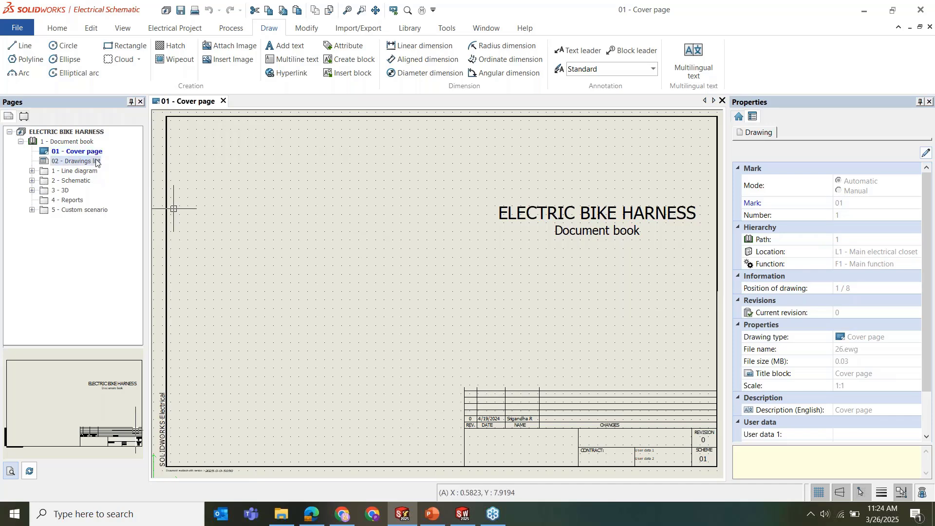
double_click(78, 160)
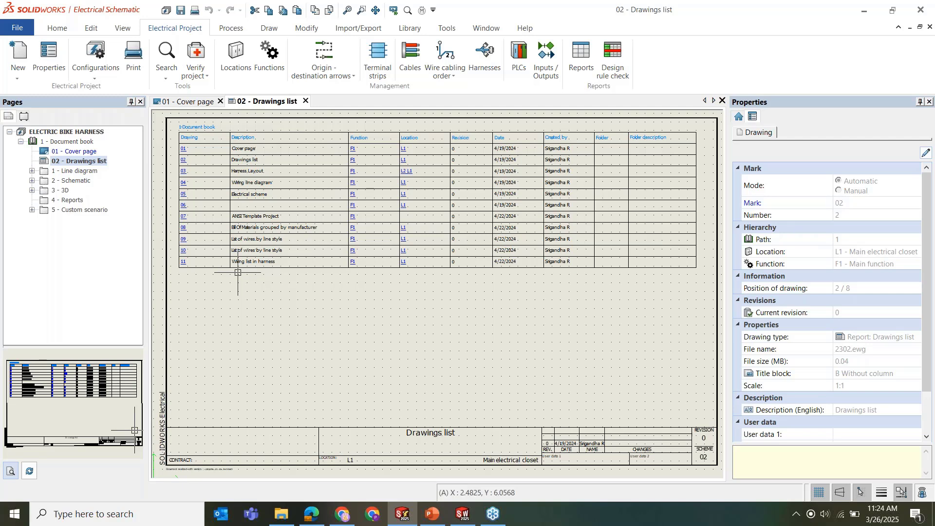
Update the title block of the 02 - Drawings list page and all identical title blocks in the current project
right_click(78, 161)
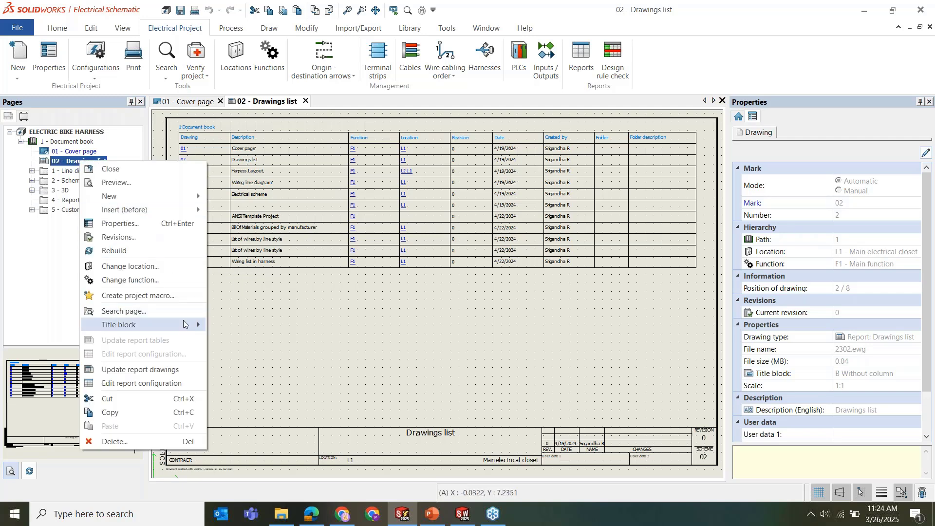
mouse_move(185, 325)
click(239, 327)
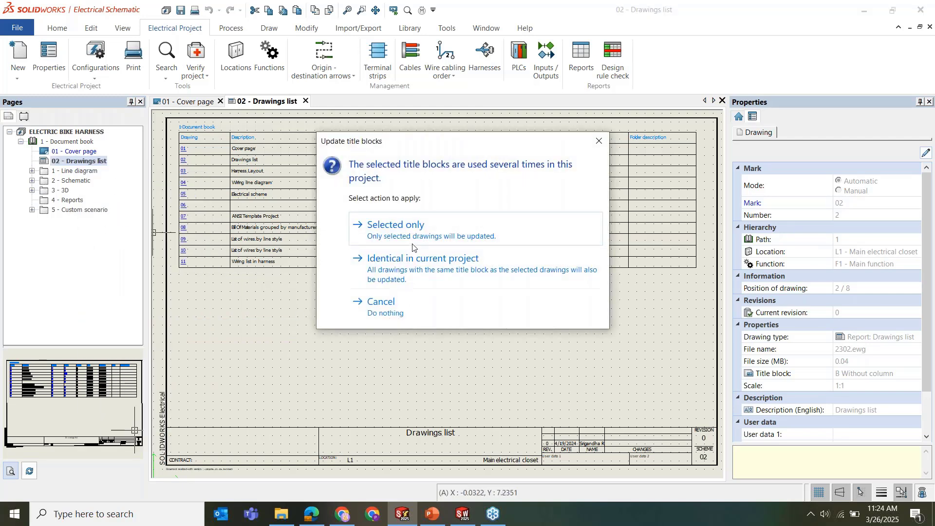
click(412, 273)
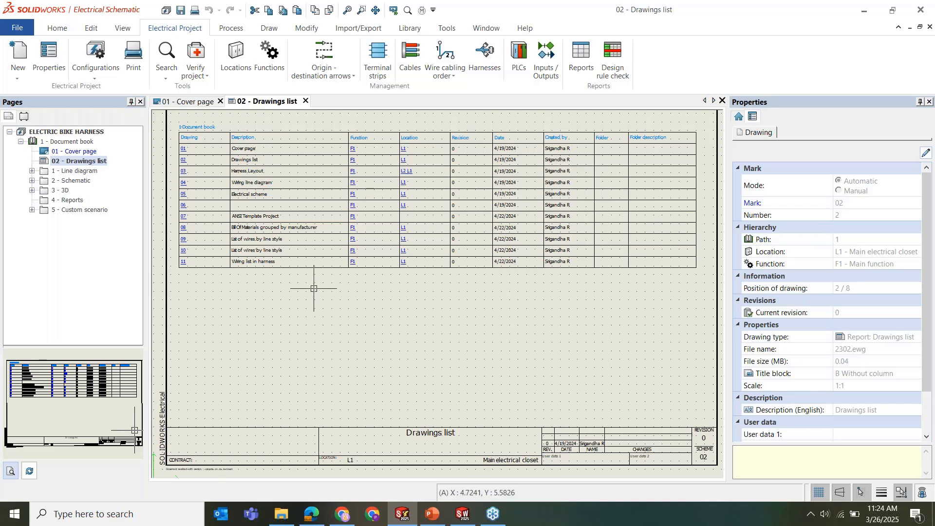
Review the Line diagram, Schematic, 3D, Reports and Custom scenario folders in the document book
click(32, 170)
click(32, 171)
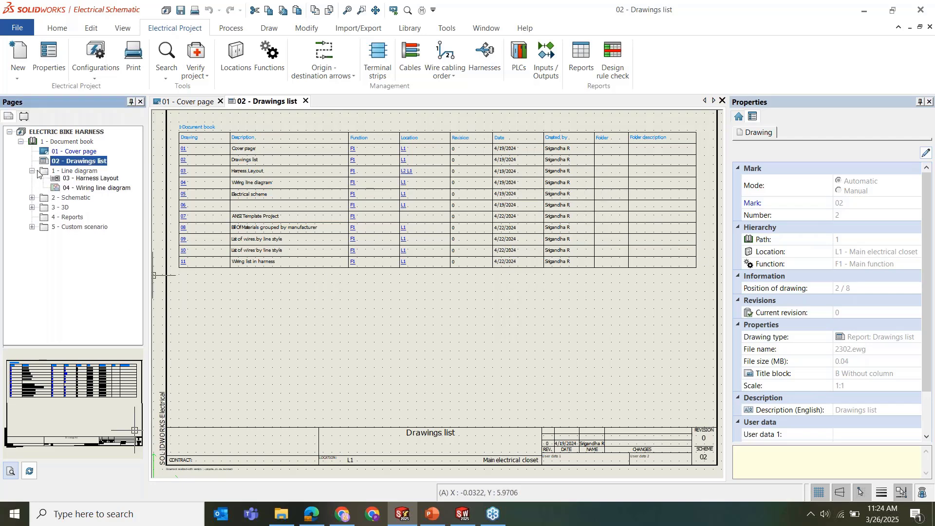
click(77, 173)
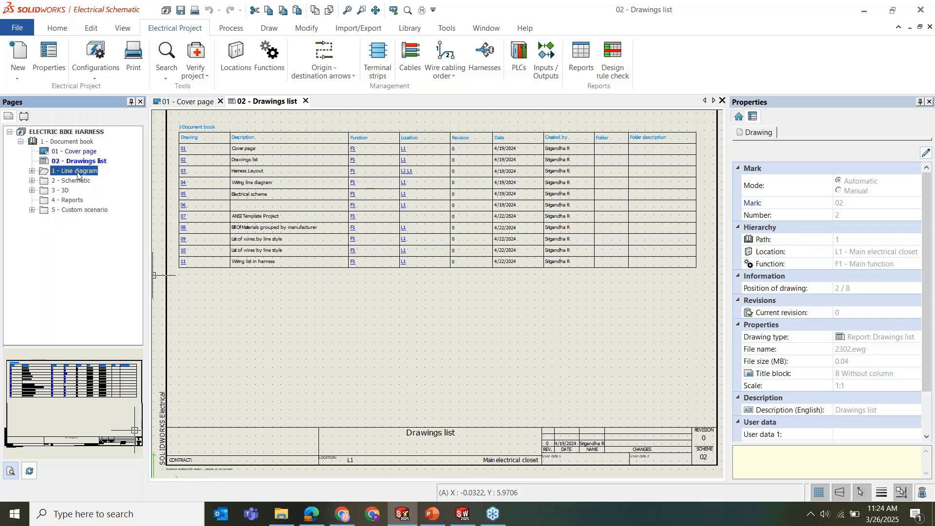
click(76, 182)
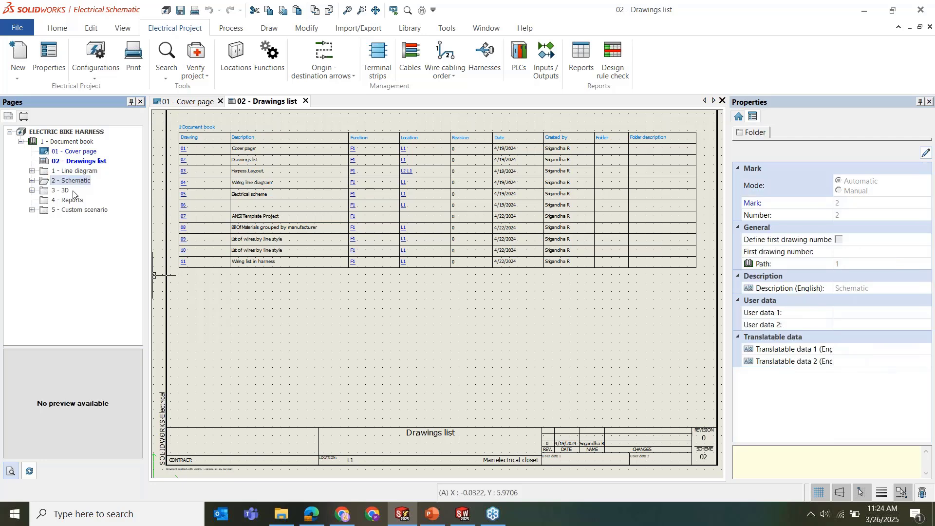
click(67, 192)
click(68, 202)
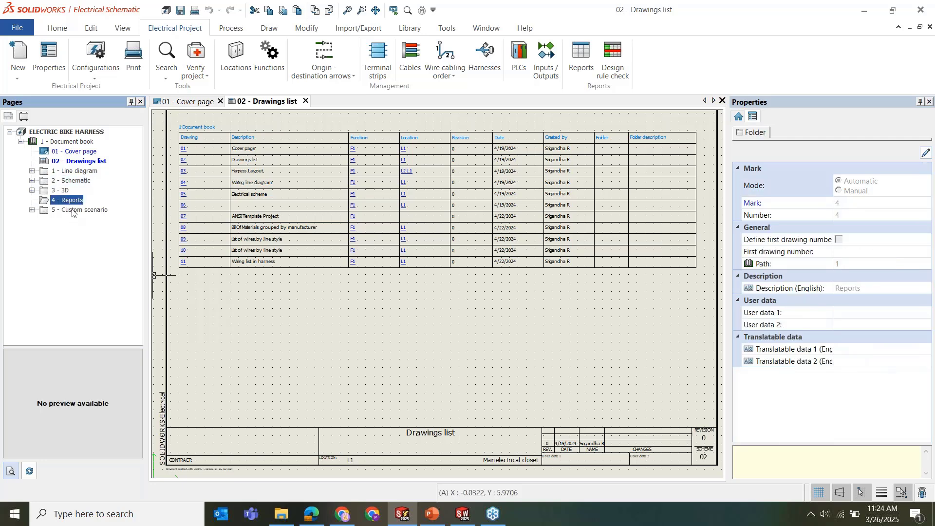
click(73, 211)
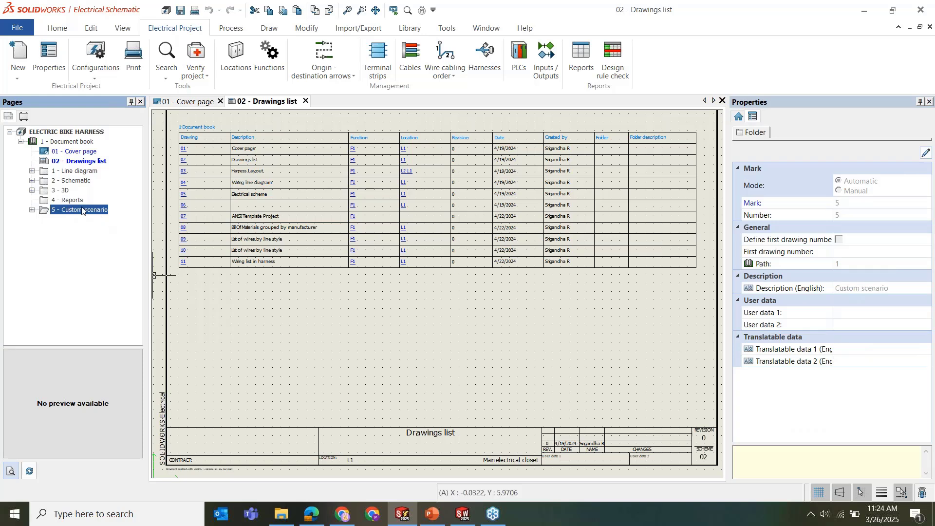
Open the 03 - Harness Layout and 04 - Wiring line diagram drawings from the Line diagram folder
click(32, 171)
double_click(81, 183)
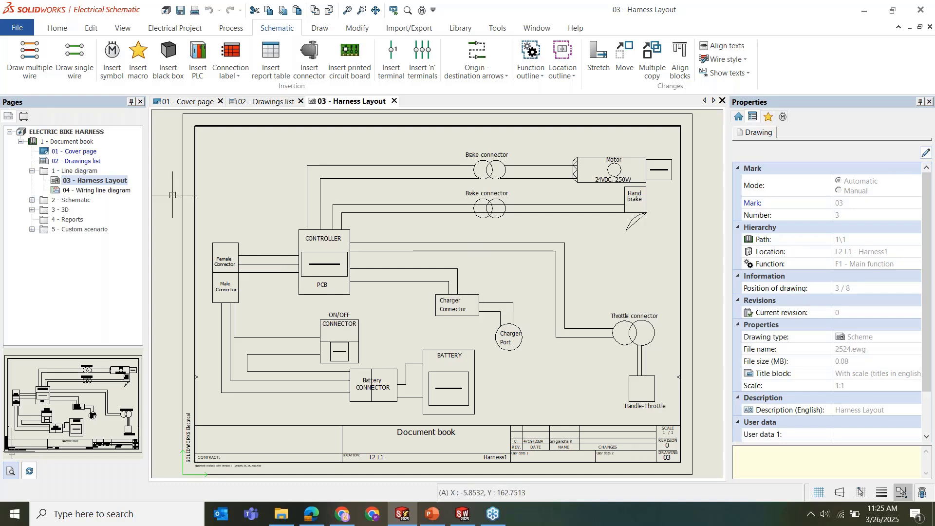
double_click(96, 190)
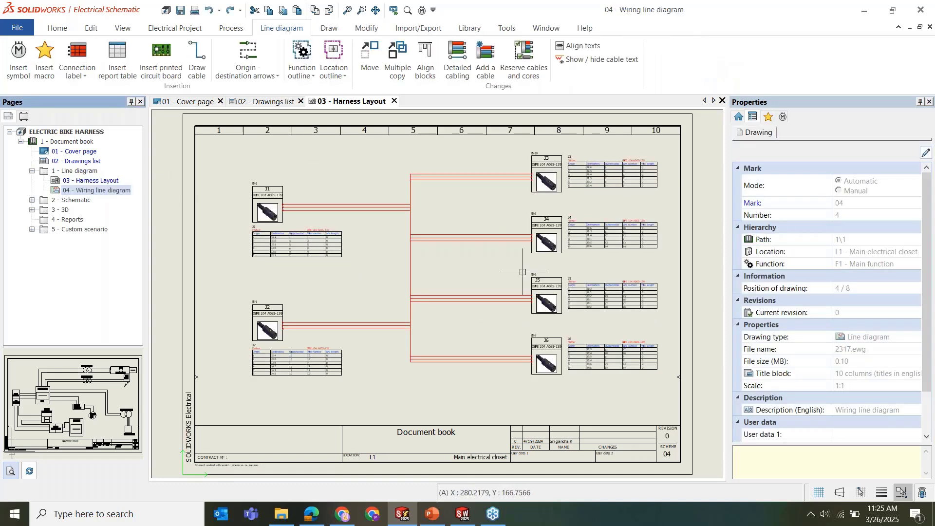
Examine the connectors in the wiring line diagram and the wire table below connector J2
scroll(288, 197, up, 2)
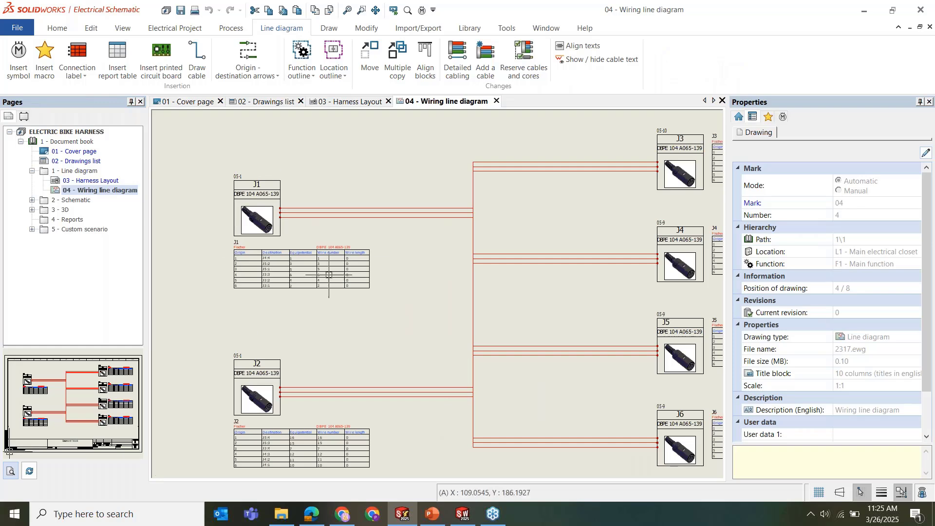
scroll(444, 298, down, 1)
middle_drag(574, 335, 518, 307)
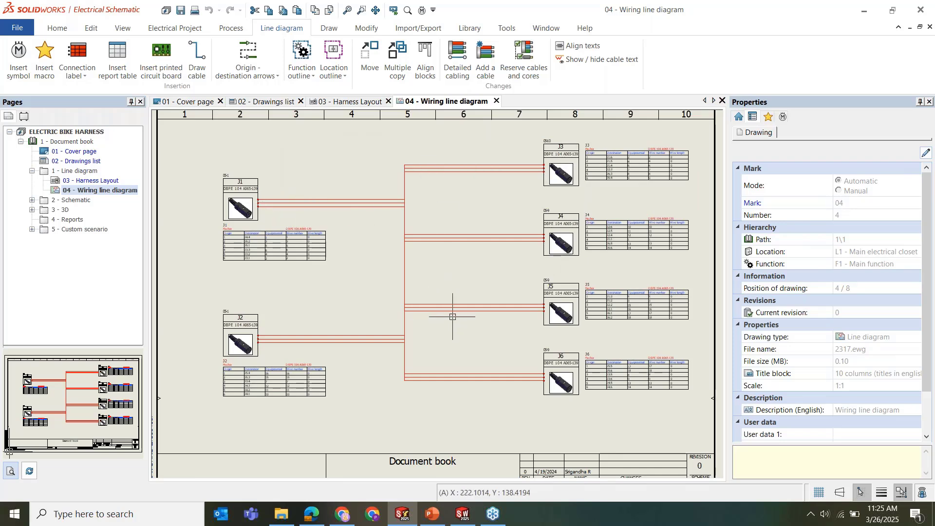
scroll(232, 389, up, 5)
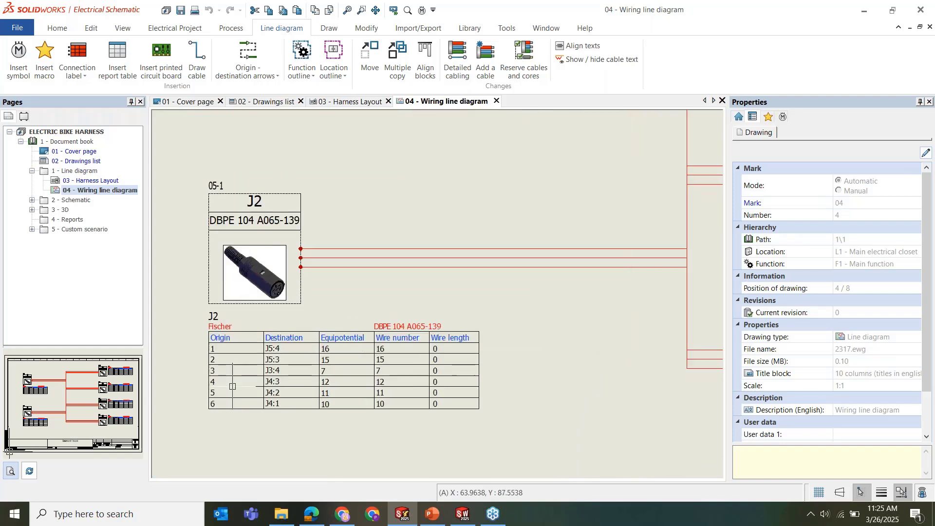
middle_drag(320, 280, 332, 304)
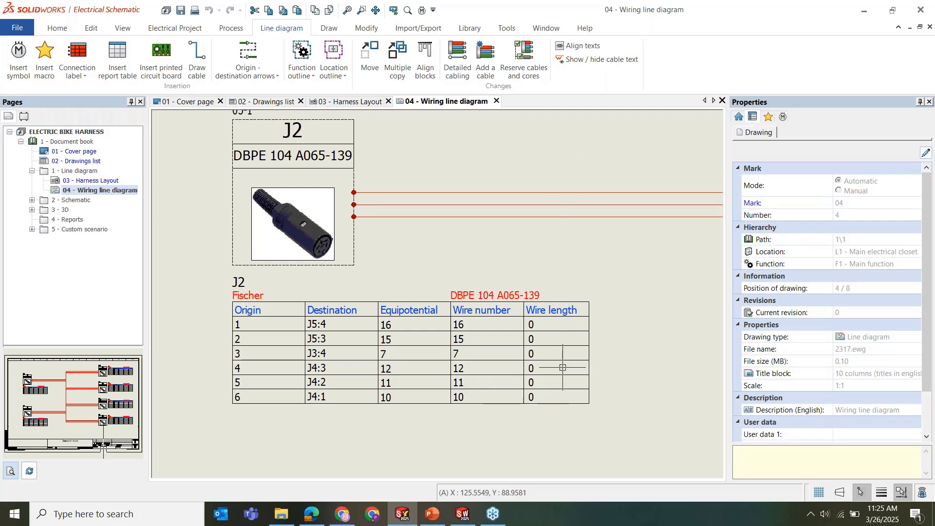
scroll(547, 267, down, 3)
scroll(307, 181, up, 1)
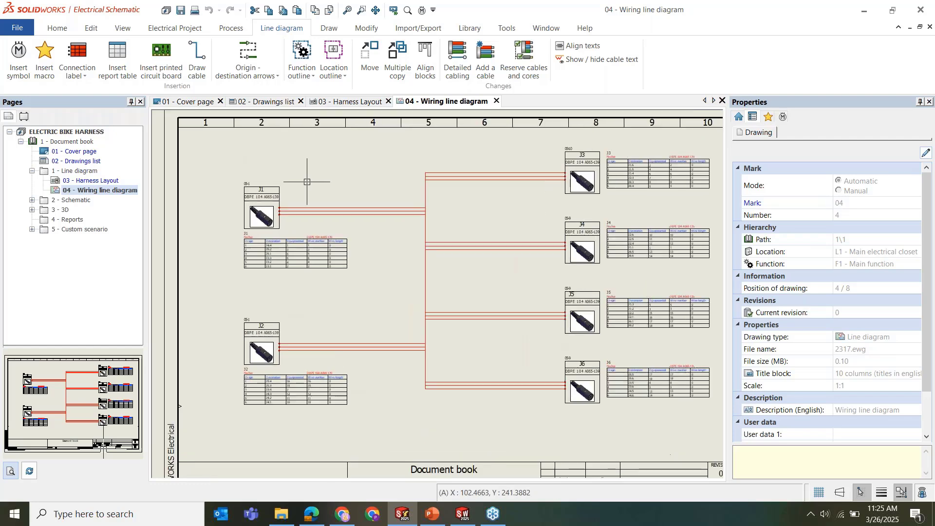
Inspect connector J1's symbol properties, including its manufacturer part and circuits, and close them without changes
scroll(306, 182, up, 2)
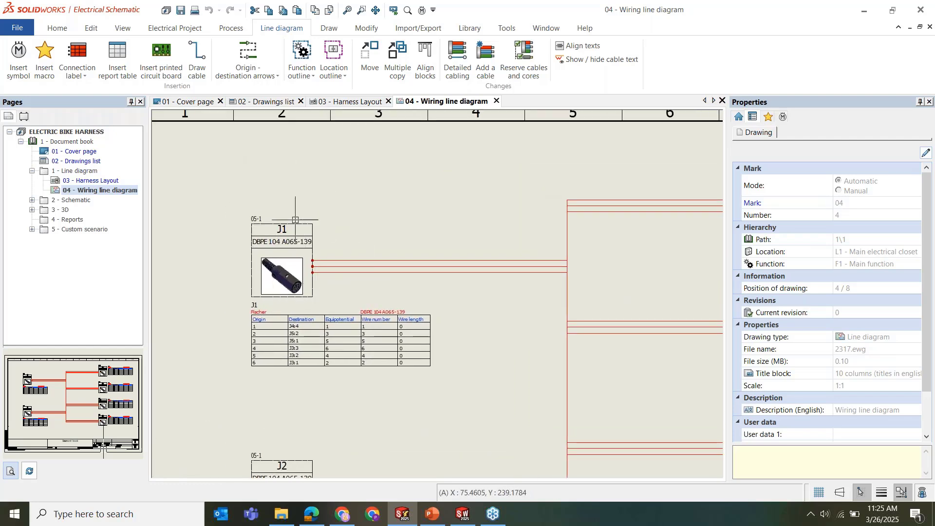
click(277, 222)
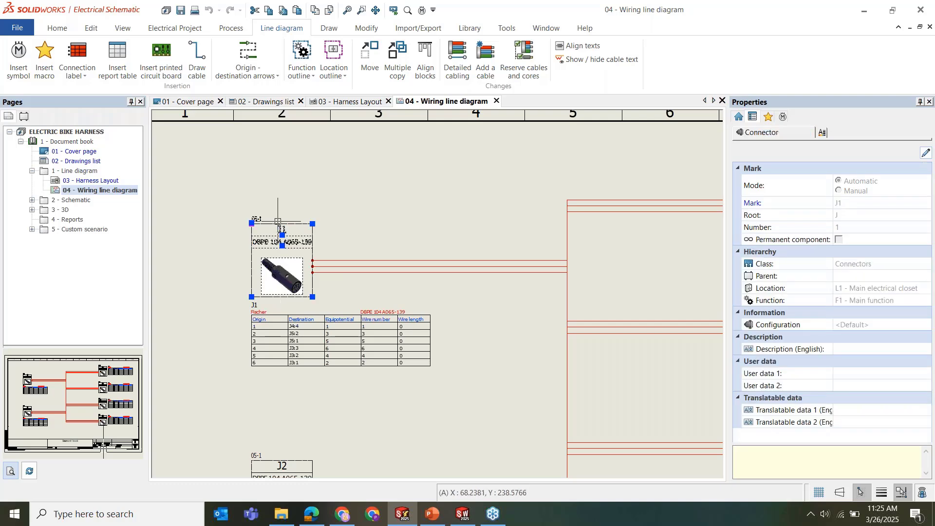
right_click(278, 222)
click(332, 231)
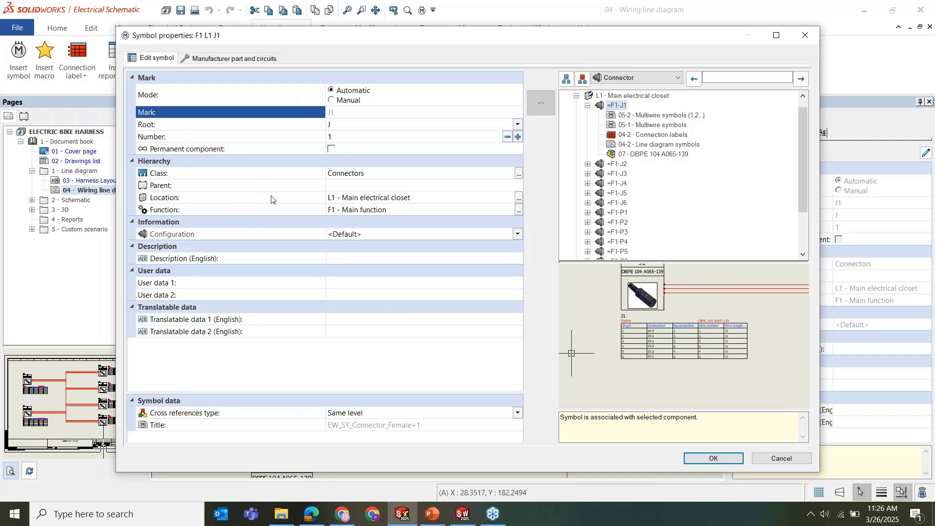
click(220, 57)
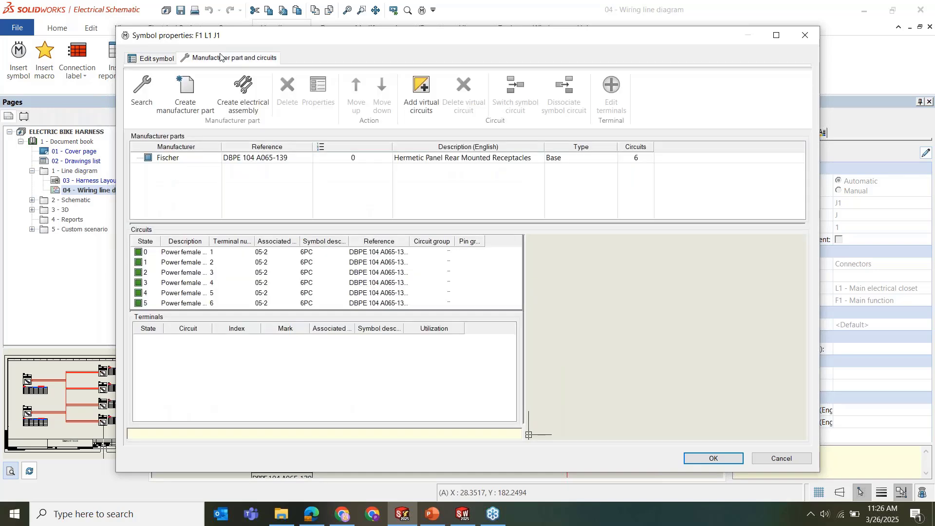
click(278, 158)
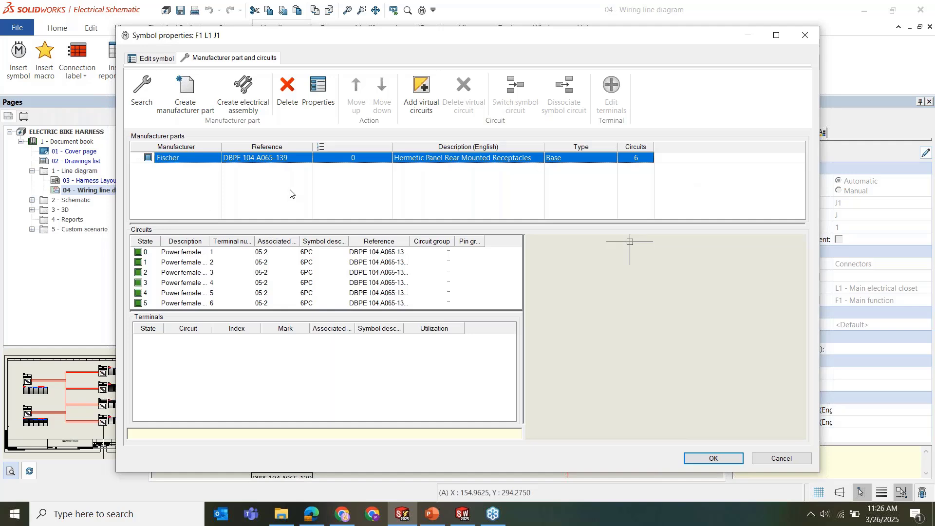
click(808, 38)
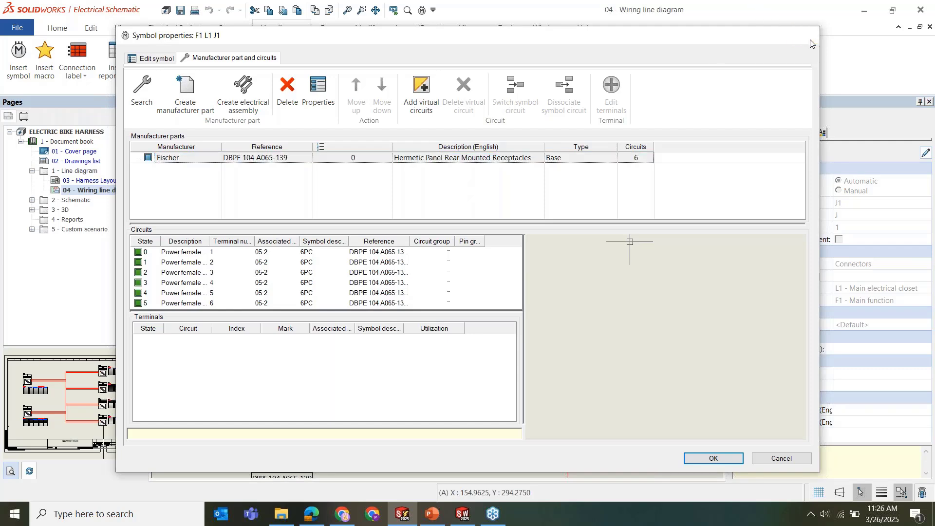
key(Escape)
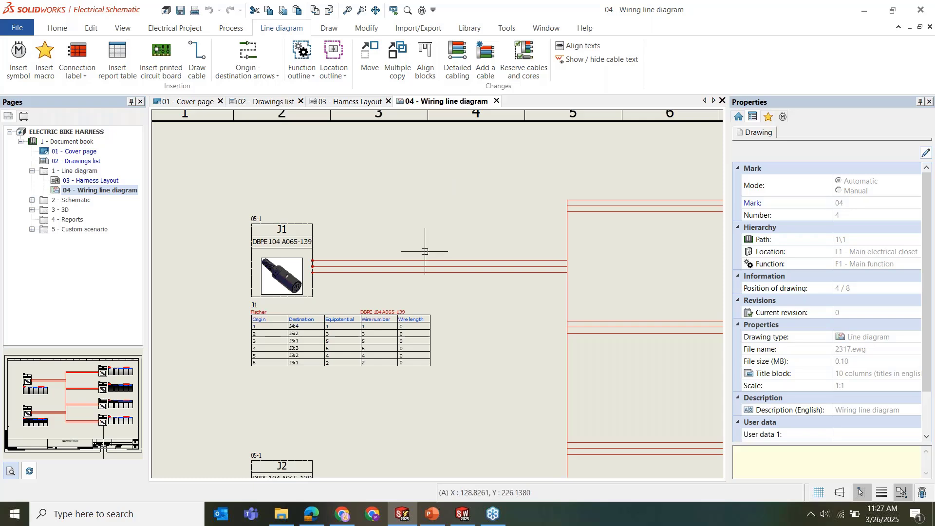
Start a symbol insertion in the wiring line diagram, browse the Buttons, switches class, and close the selector without choosing a symbol
scroll(371, 279, down, 5)
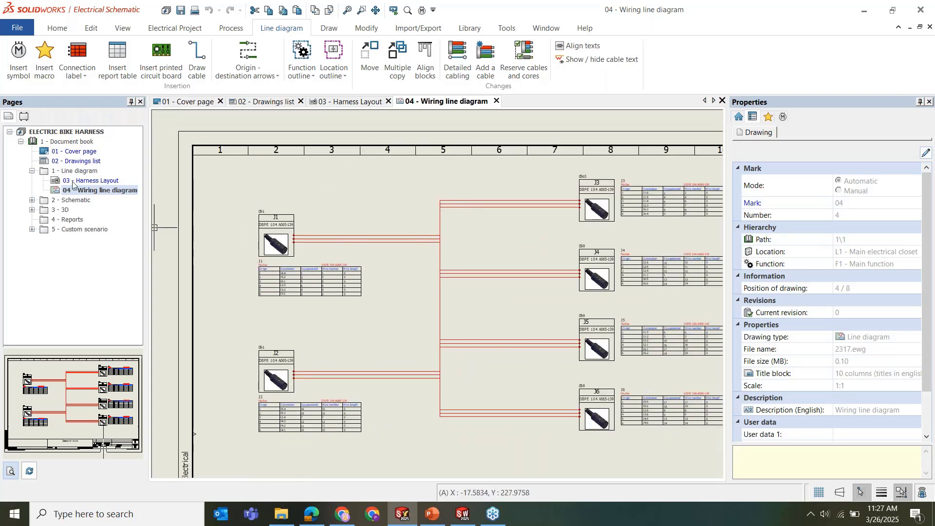
click(19, 59)
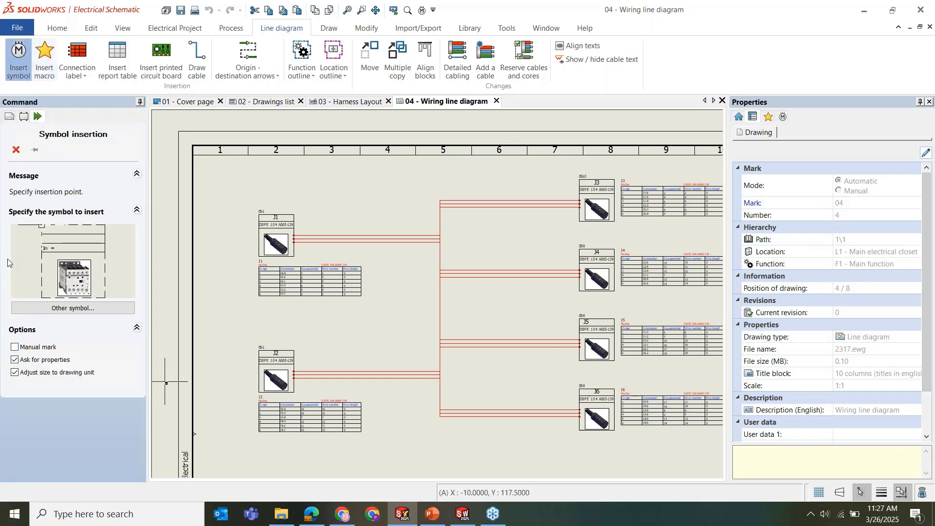
click(99, 308)
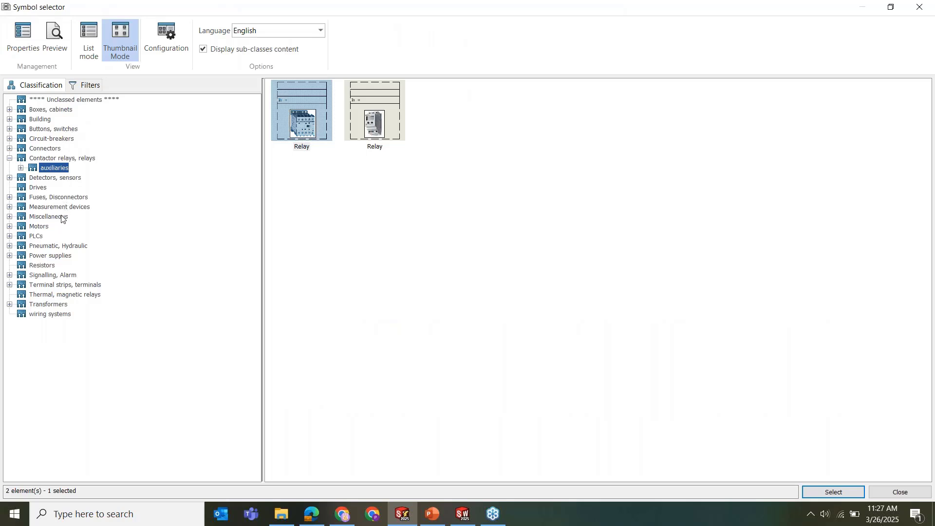
click(53, 129)
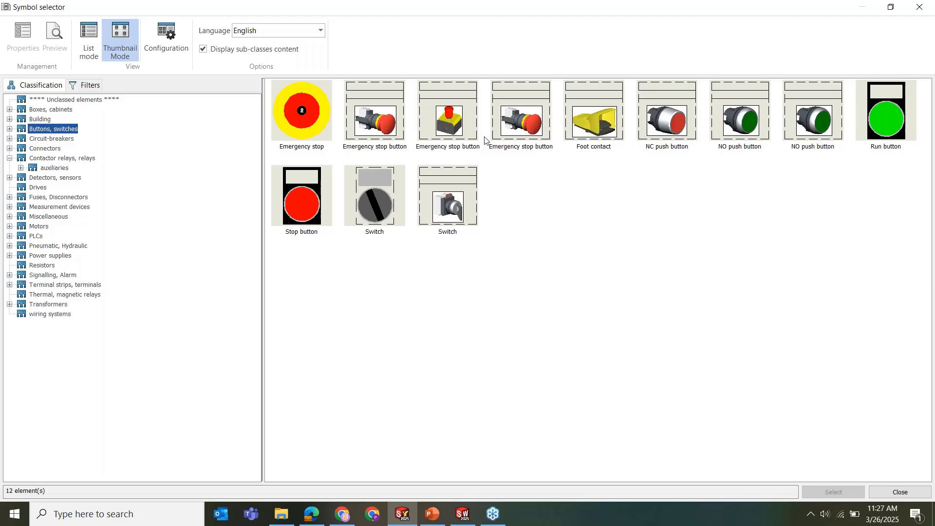
click(919, 7)
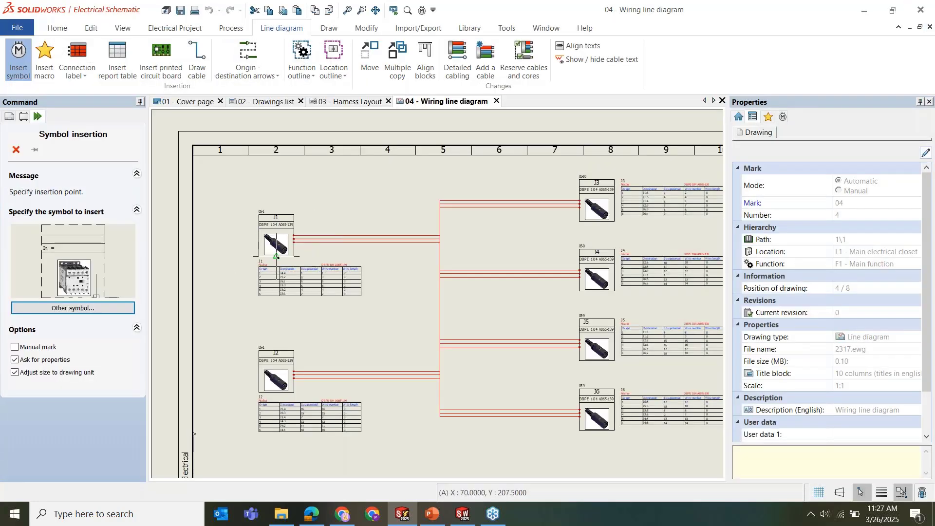
Cancel the pending symbol insertion and paste a copy of connector J1 above the drawing frame
click(16, 147)
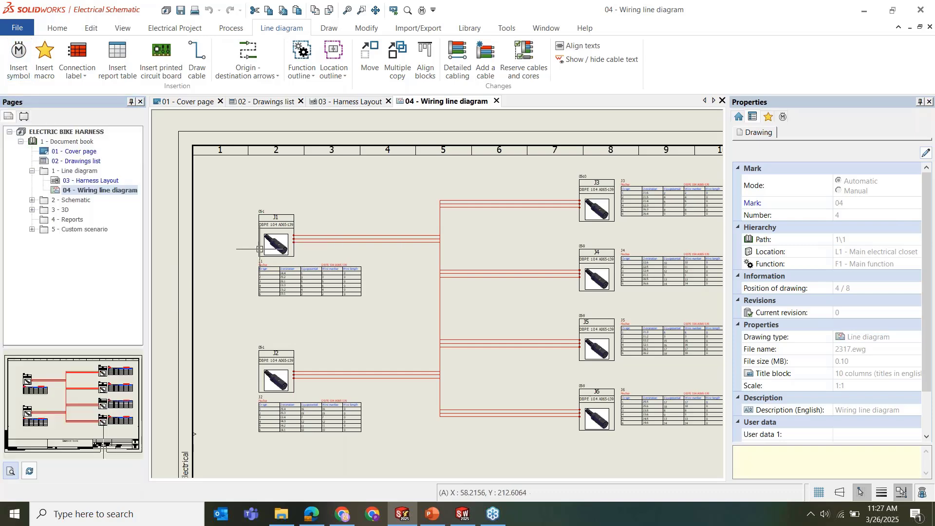
scroll(268, 227, up, 2)
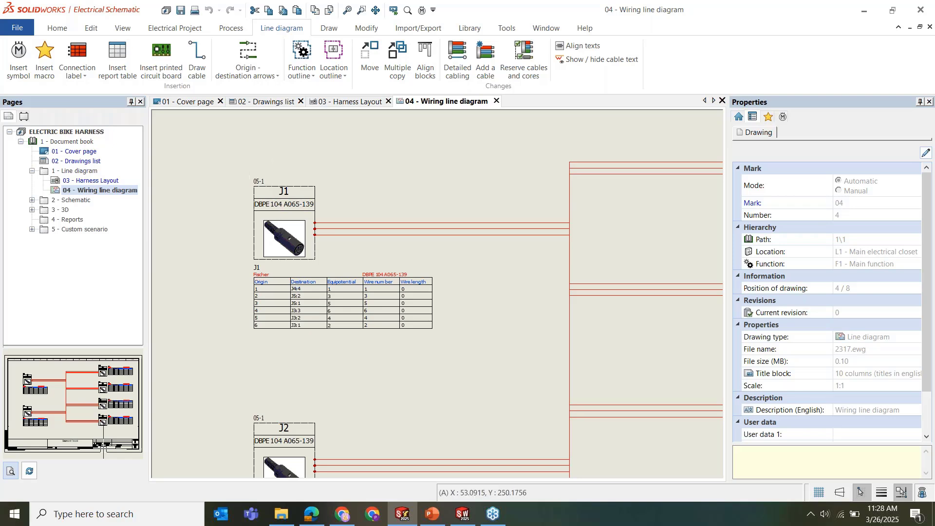
click(288, 185)
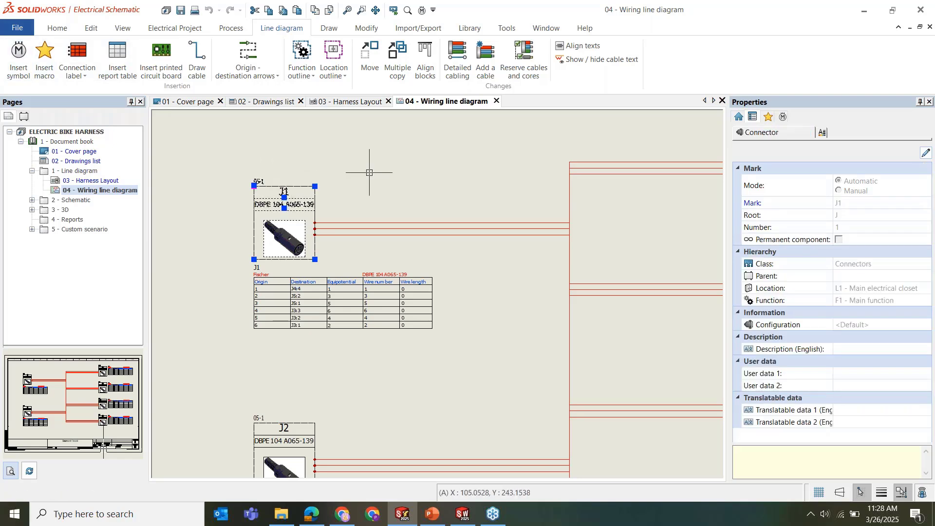
key(ctrl+c)
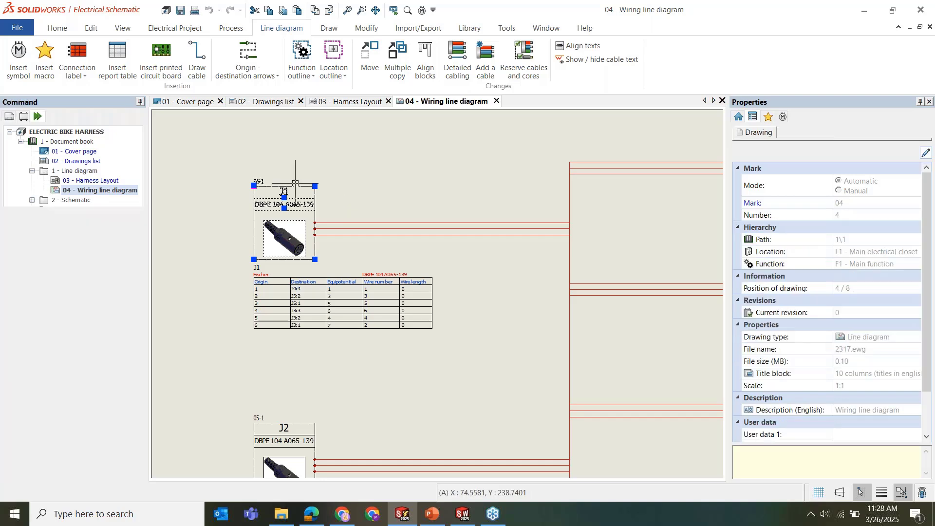
key(ctrl+v)
click(294, 218)
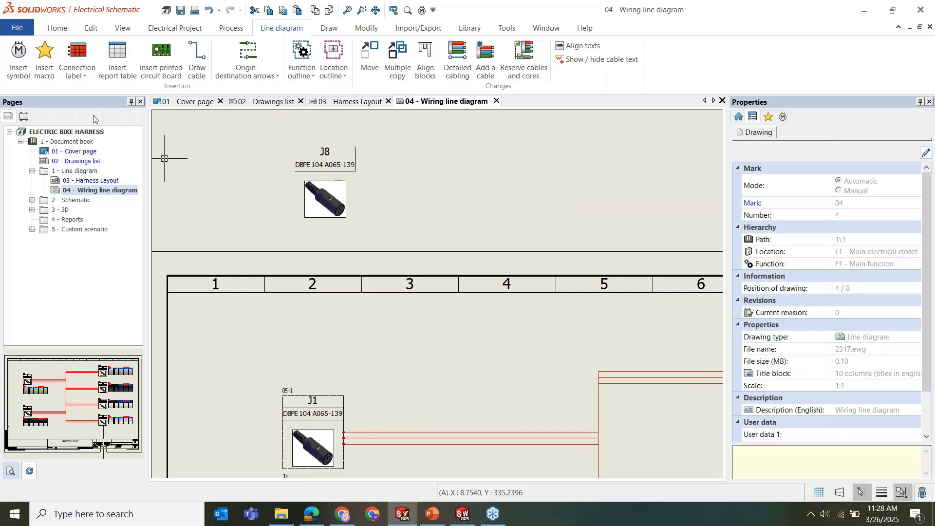
Compare the mark of the pasted connector above the frame with the marks of connectors J1 to J6 in the diagram
scroll(461, 363, down, 1)
scroll(461, 363, down, 1)
middle_drag(486, 387, 407, 262)
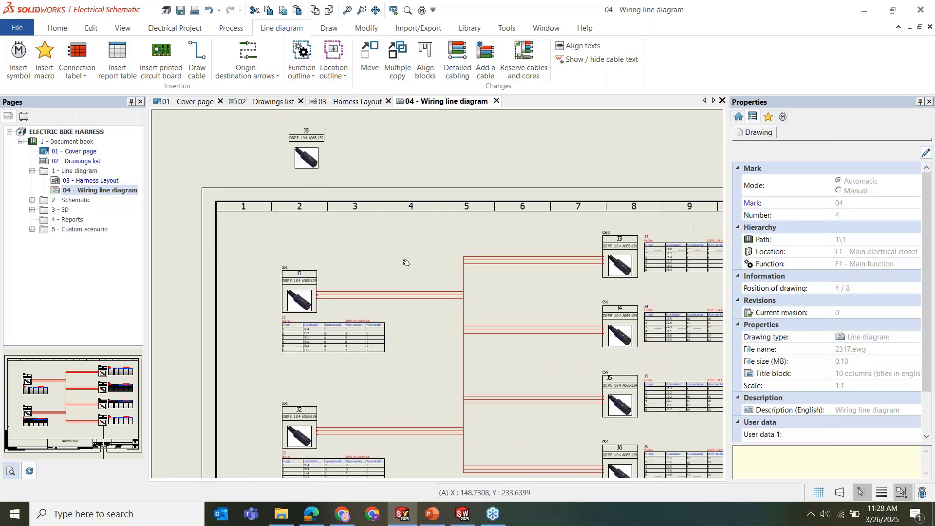
middle_drag(567, 328, 481, 290)
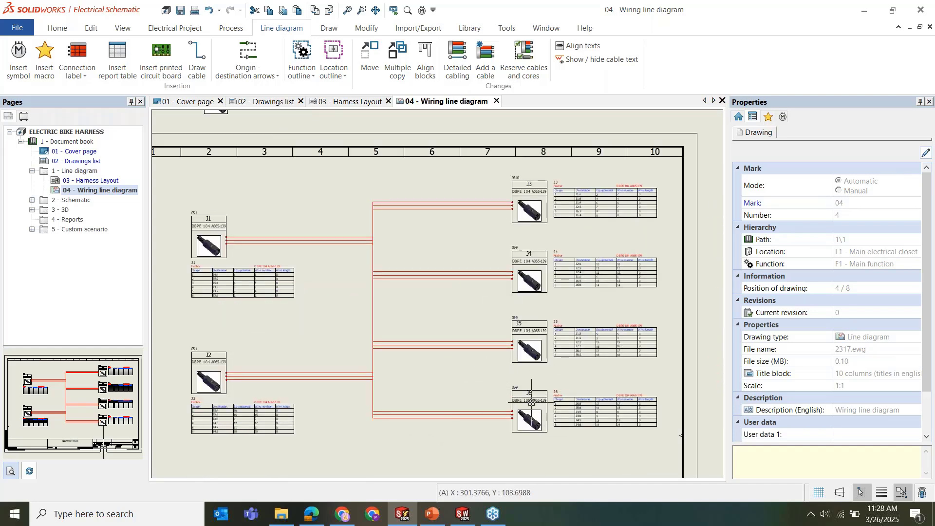
middle_drag(444, 370, 540, 422)
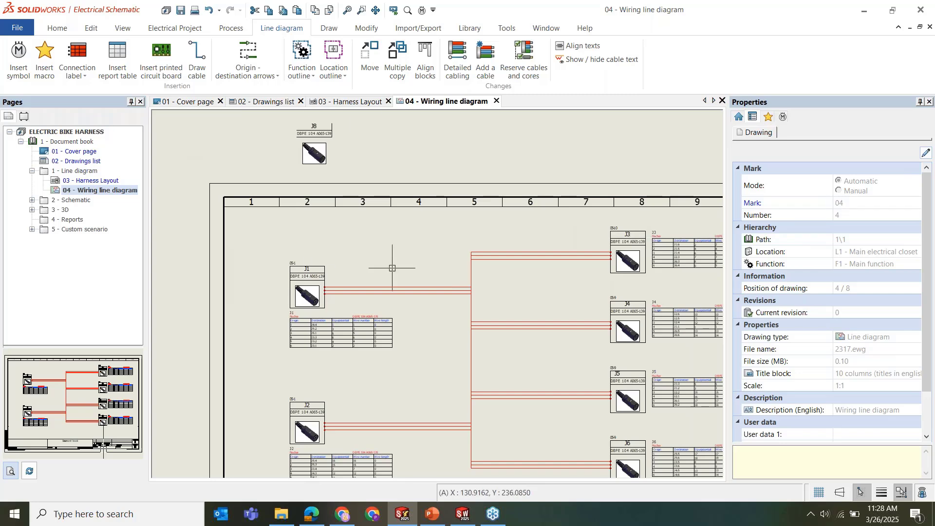
scroll(340, 176, up, 1)
middle_drag(339, 176, 363, 217)
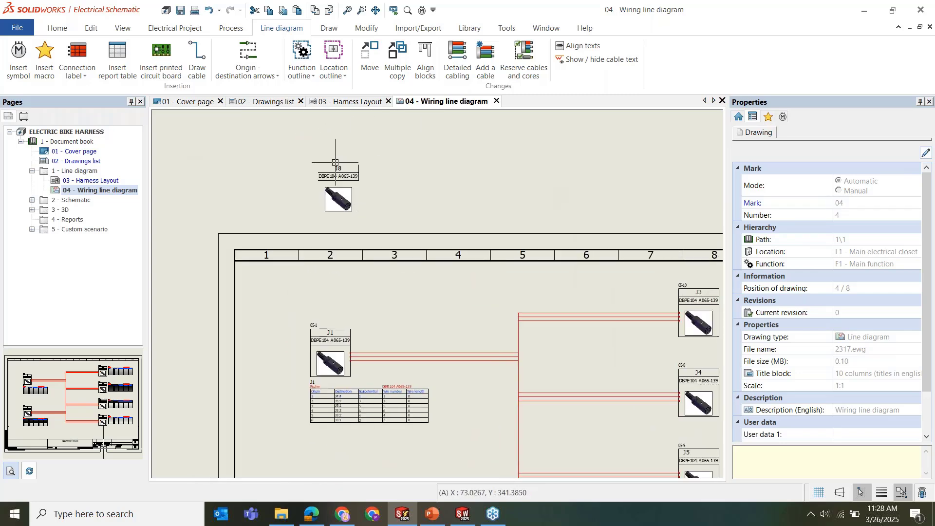
scroll(355, 142, up, 2)
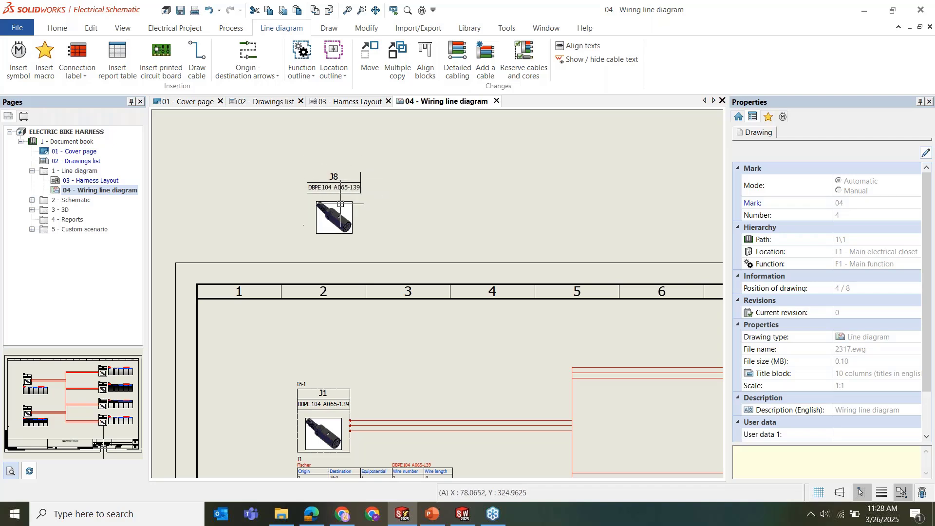
Copy connector J8 and paste the duplicate beside it above the drawing frame
click(360, 182)
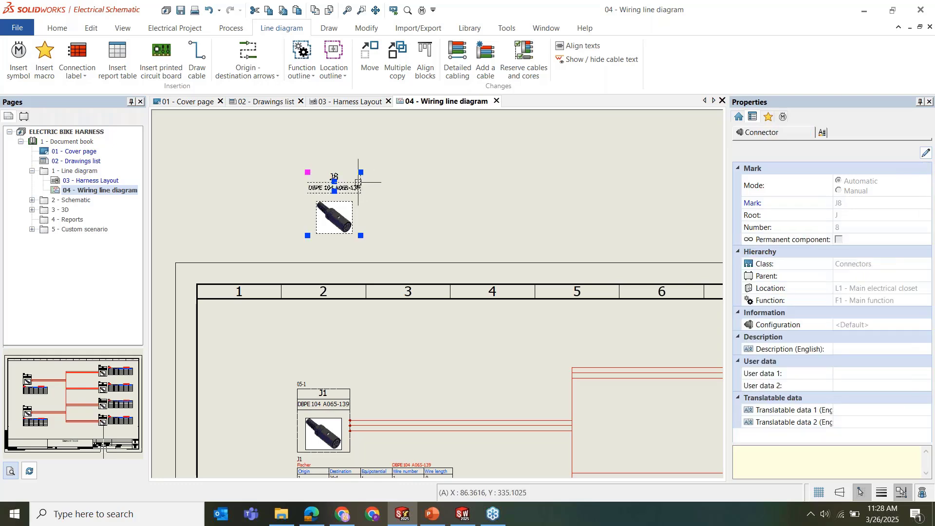
key(ctrl+c)
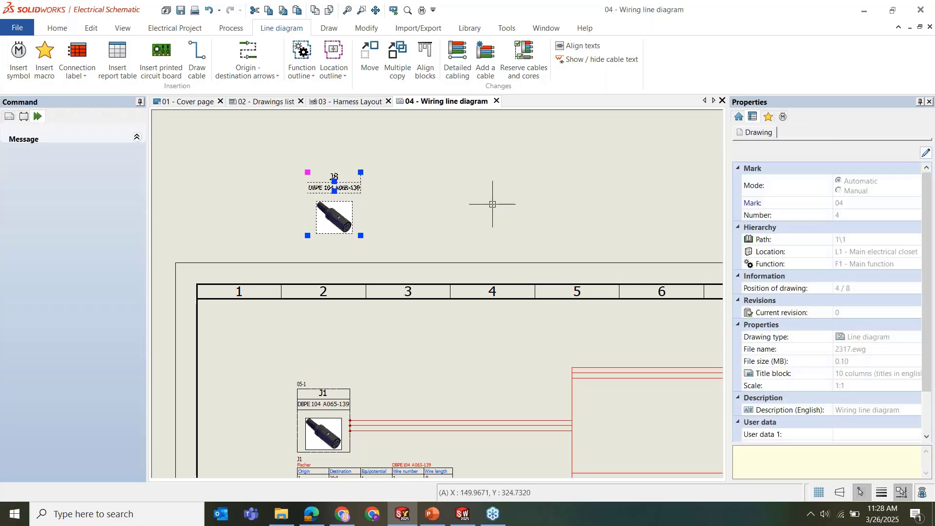
key(ctrl+v)
click(498, 170)
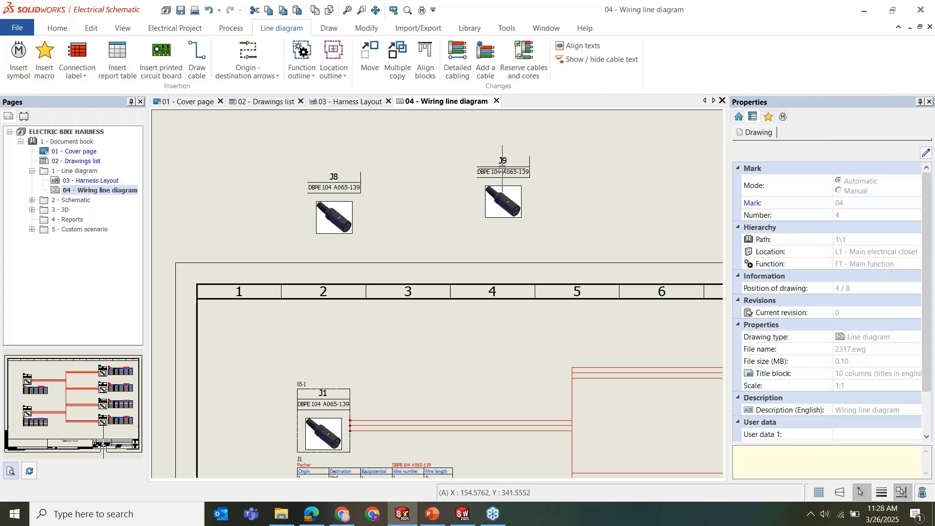
Set the mark root of the newly pasted connector J9 to Y in its component properties
click(500, 163)
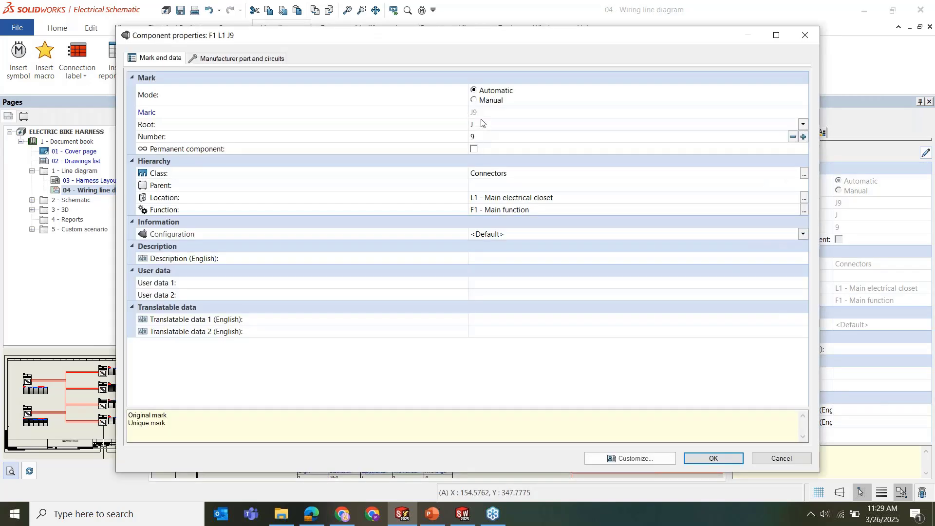
click(482, 124)
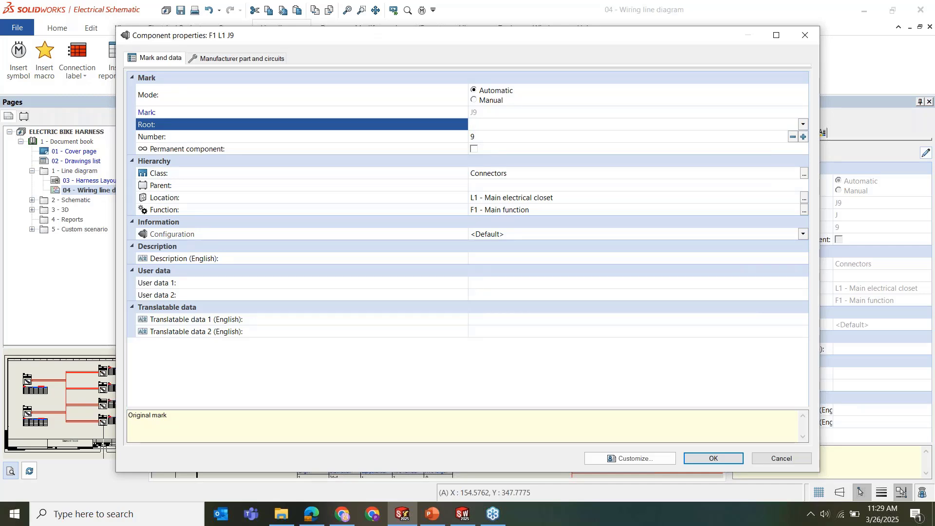
click(534, 161)
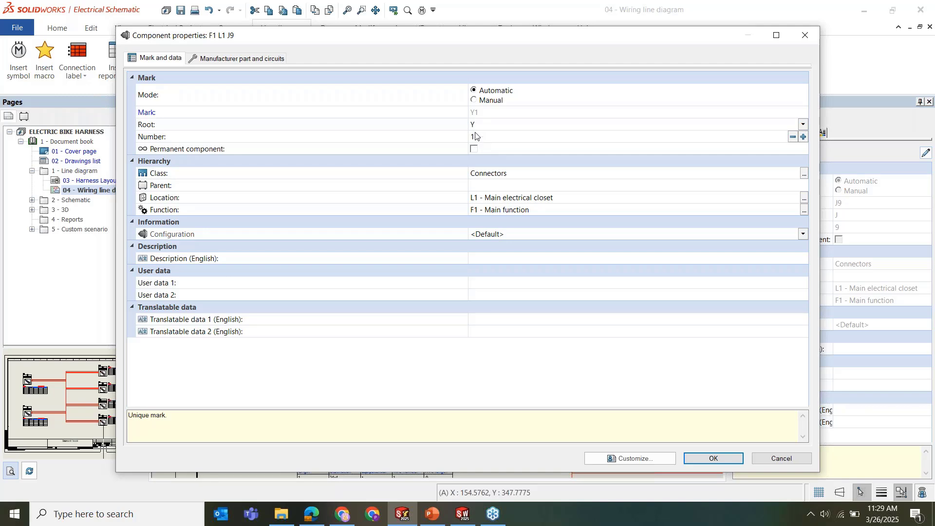
click(724, 457)
Paste a copy of connector Y1 beside it and check the three pasted connectors by selecting them together
key(ctrl+c)
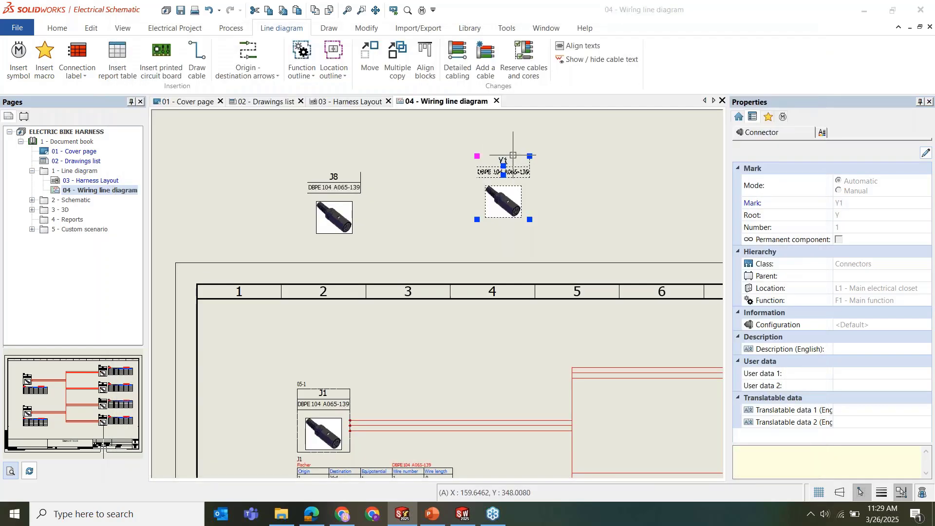
key(ctrl+v)
click(583, 218)
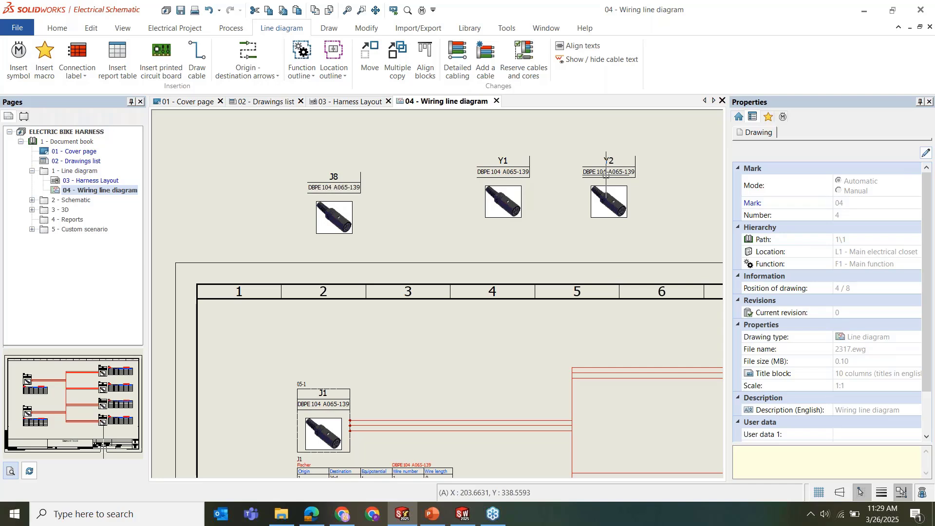
click(683, 136)
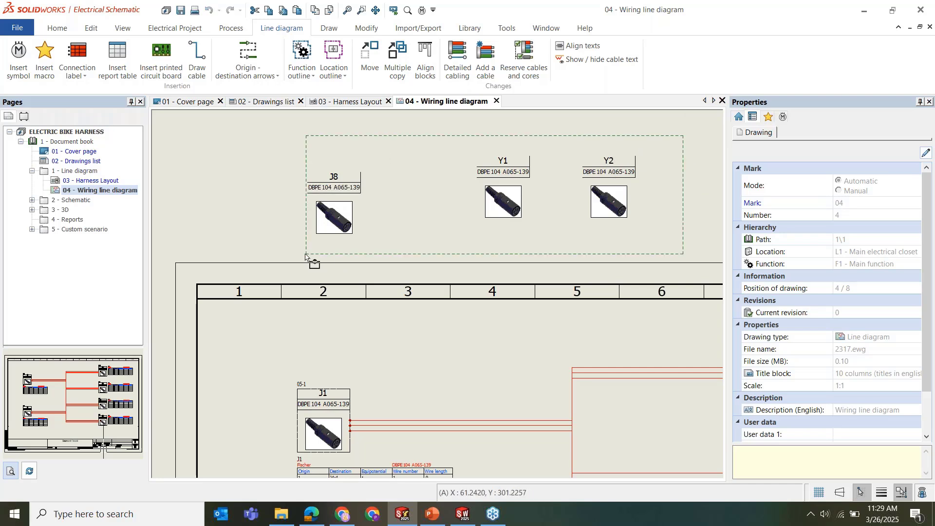
click(305, 253)
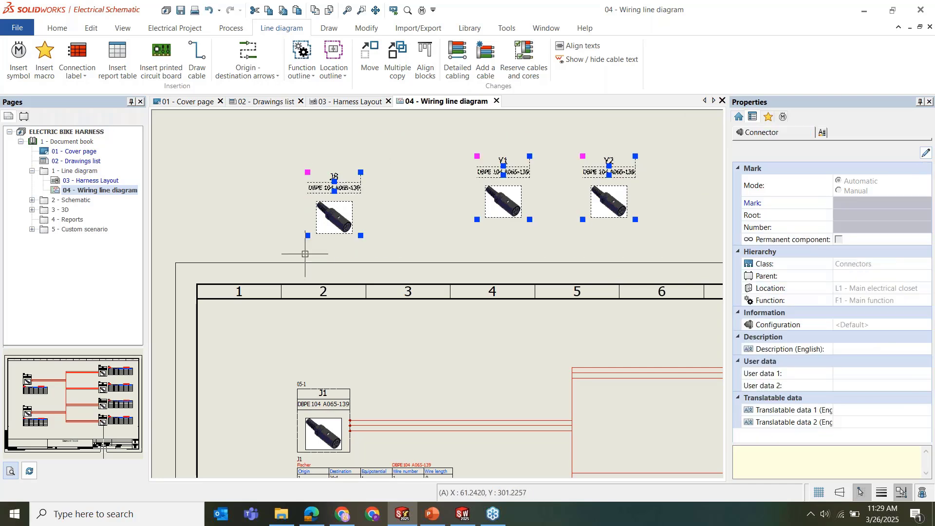
click(568, 130)
Set connector J8's mark root to Jcon in its component properties, keeping the mark mode on Automatic
click(333, 176)
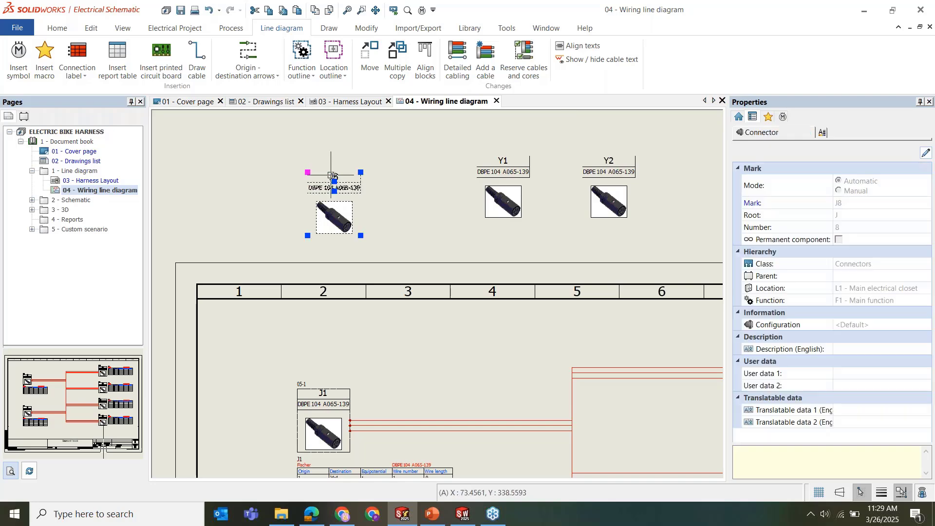
double_click(333, 175)
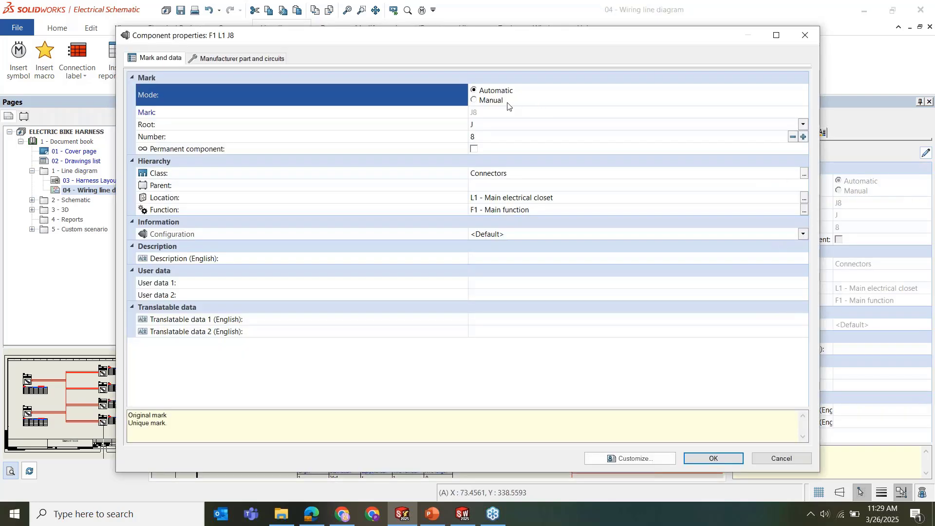
click(486, 101)
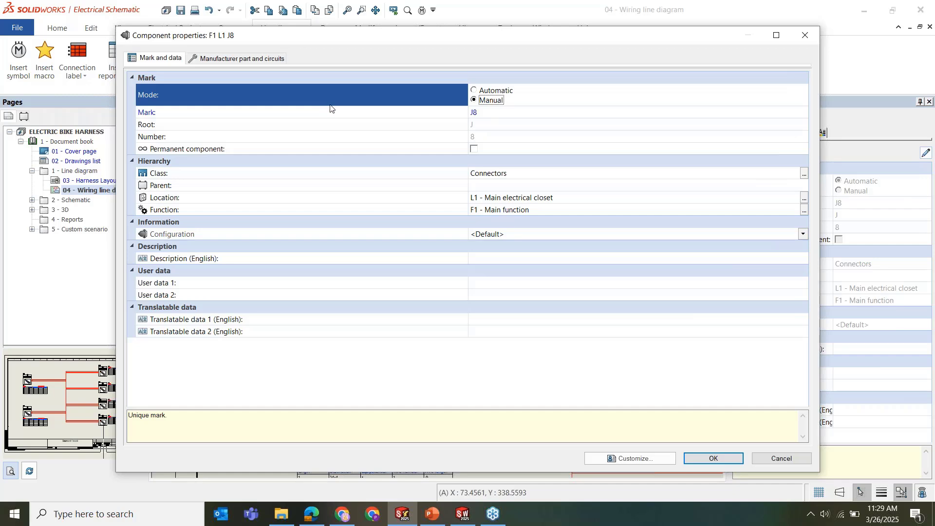
click(492, 91)
click(481, 124)
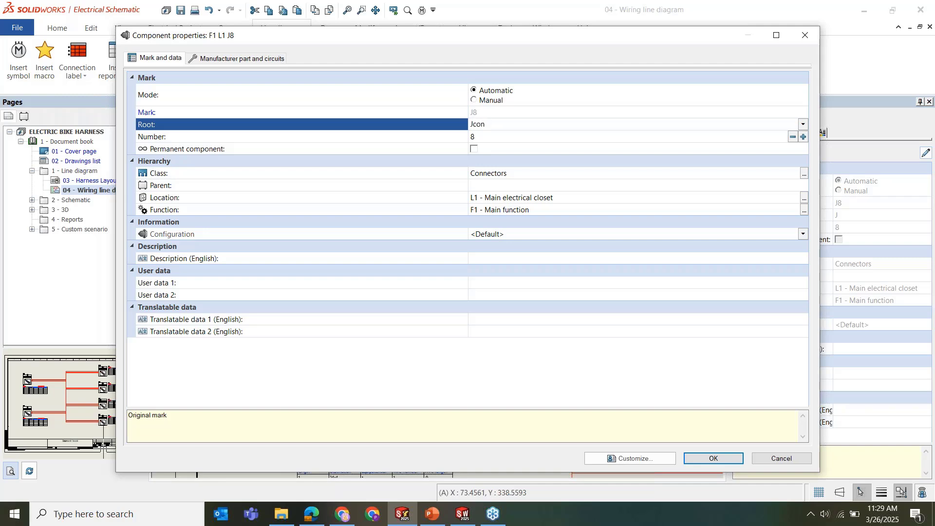
text(con)
key(Return)
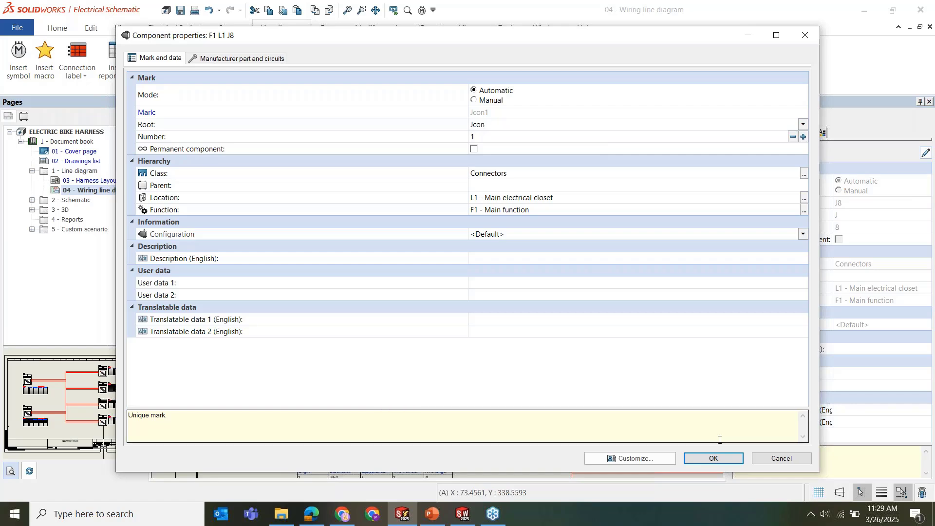
click(705, 460)
key(Escape)
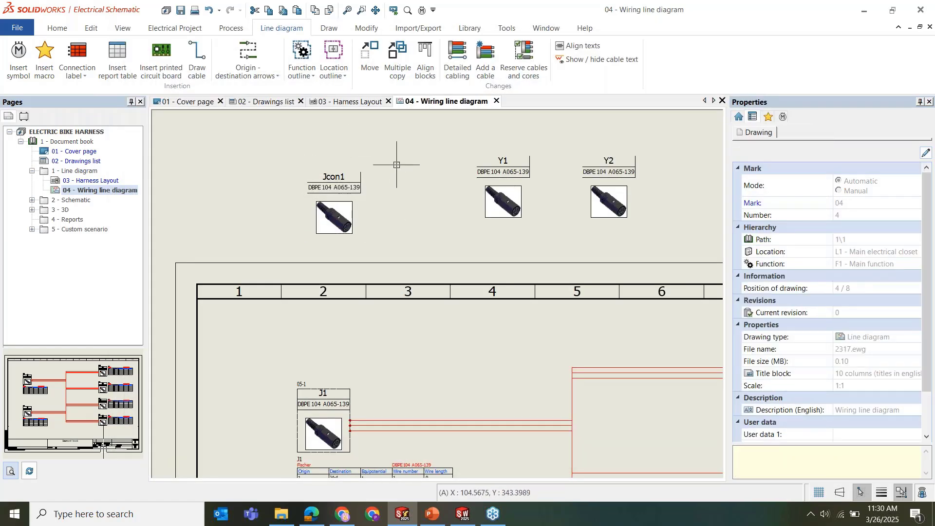
Delete the three pasted connectors Jcon1, Y1 and Y2 above the frame and show the whole drawing
mouse_move(663, 132)
mouse_down()
mouse_move(642, 236)
mouse_move(190, 245)
mouse_move(256, 231)
mouse_up()
key(Delete)
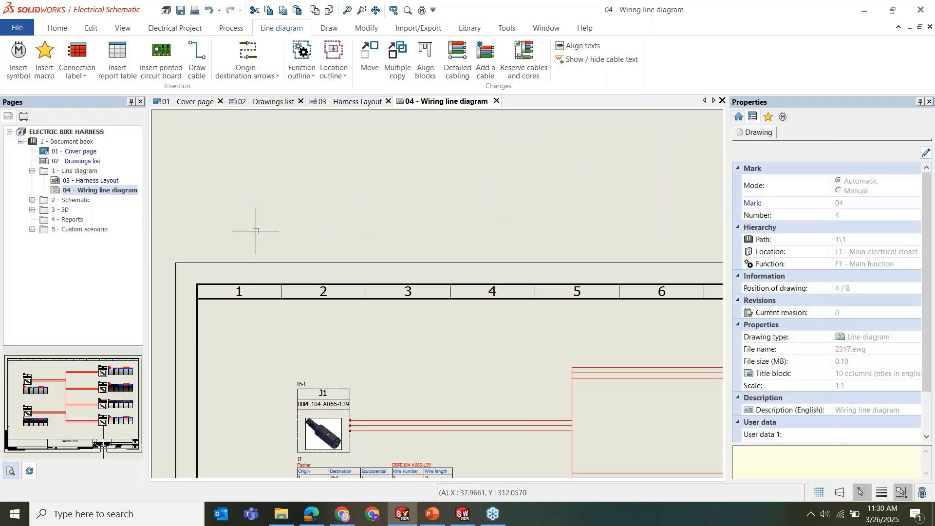
scroll(436, 260, up, 1)
middle_click(436, 260)
middle_click(435, 260)
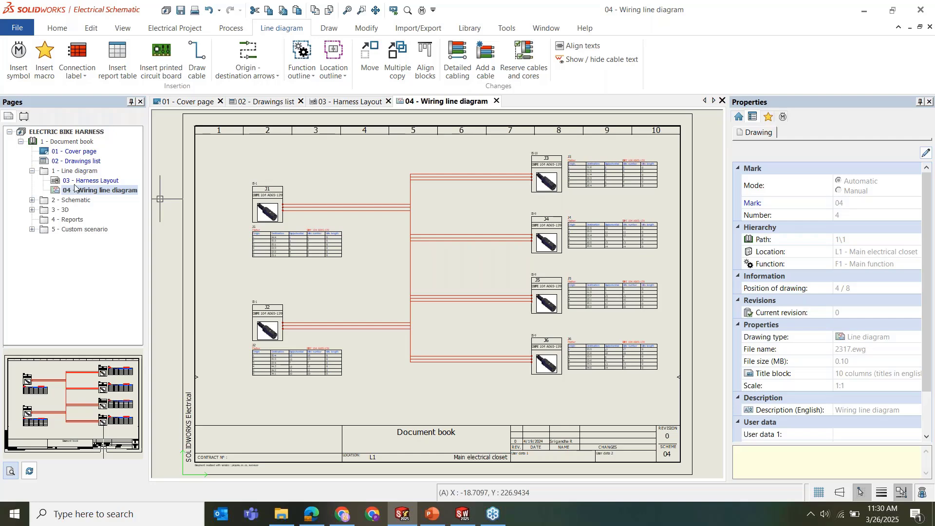
Open the 05 - Electrical scheme drawing from the Schematic folder and examine the coloured wires between connectors J1 to J6
click(32, 200)
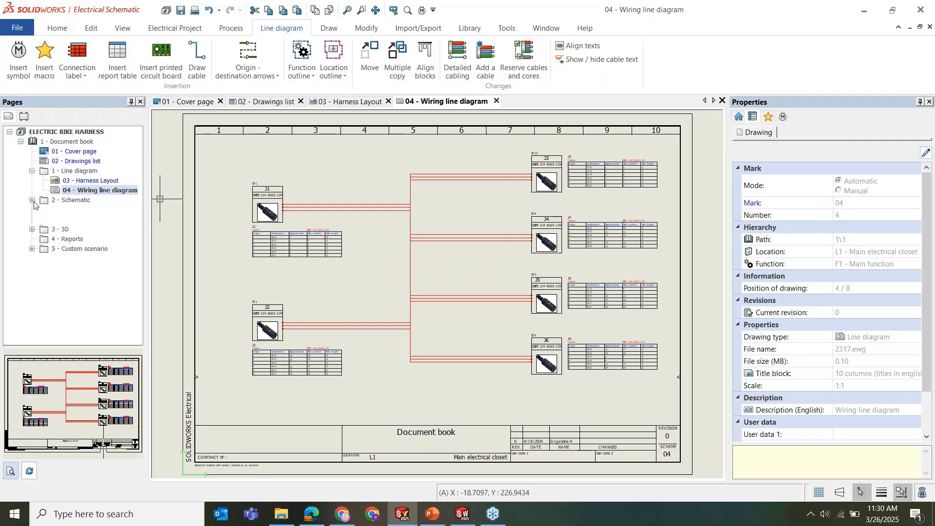
click(73, 209)
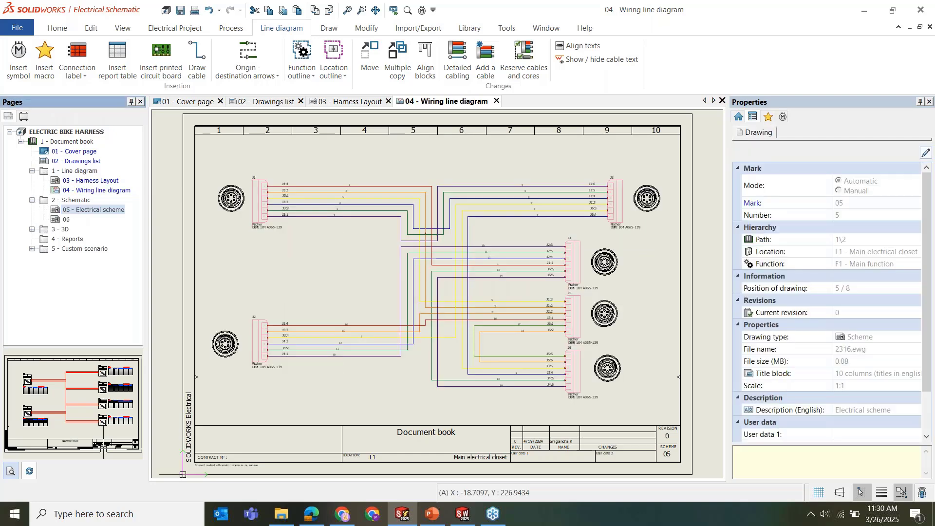
scroll(232, 162, up, 3)
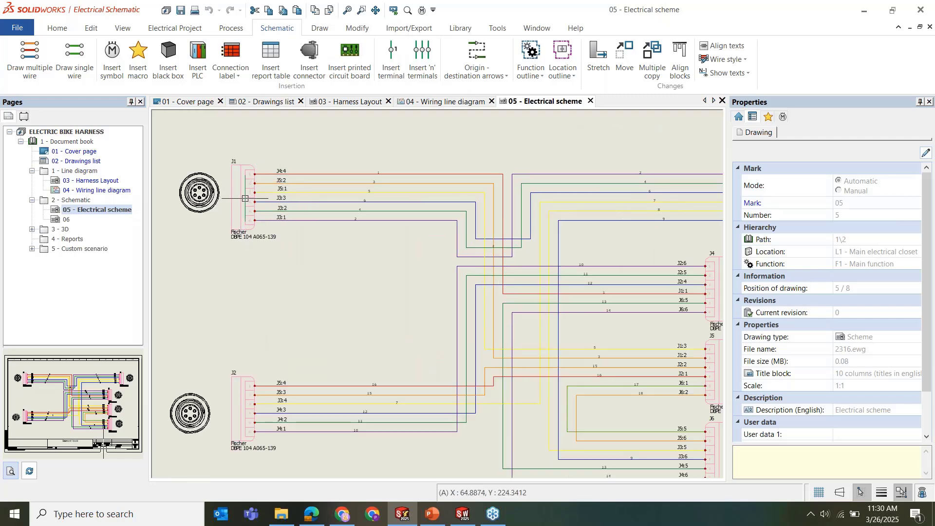
middle_drag(335, 308, 271, 268)
scroll(270, 268, down, 2)
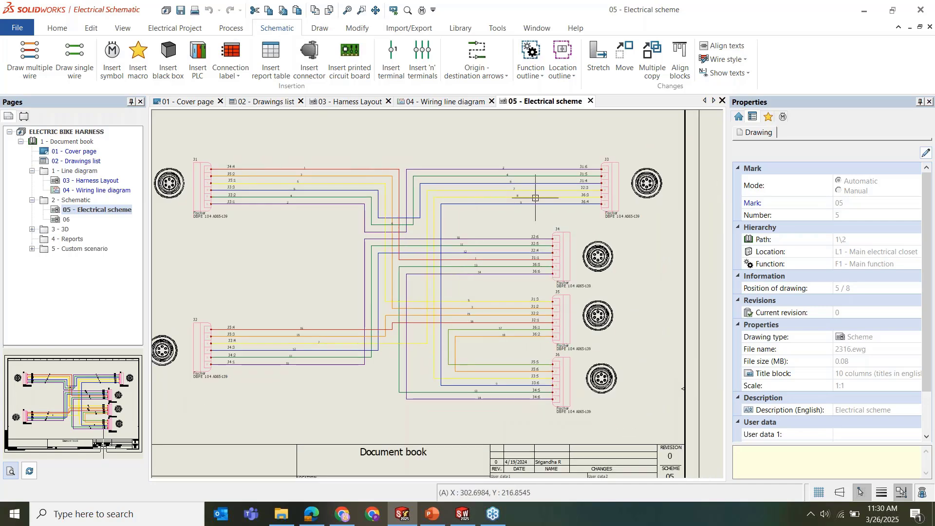
Compare the line from connector J1 to J5 in 04 - Wiring line diagram with the wires in 05 - Electrical scheme
click(459, 103)
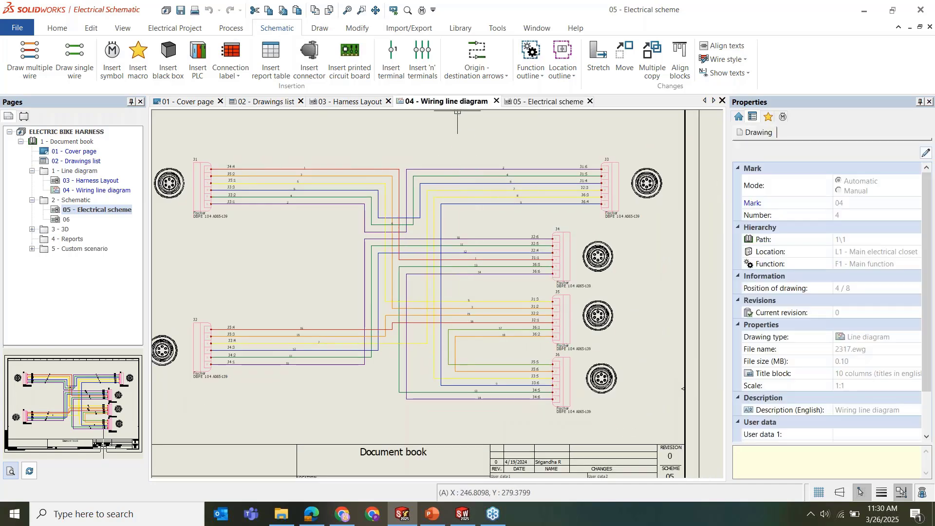
click(372, 204)
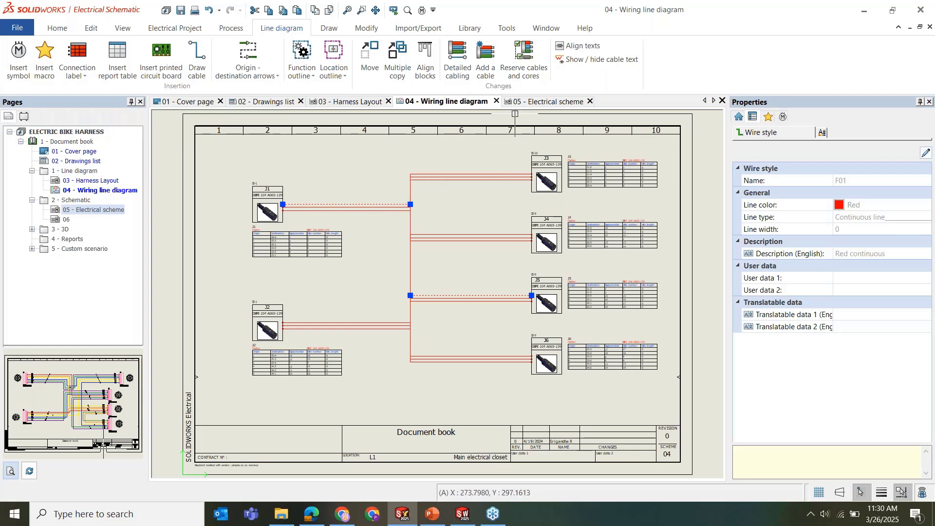
click(547, 101)
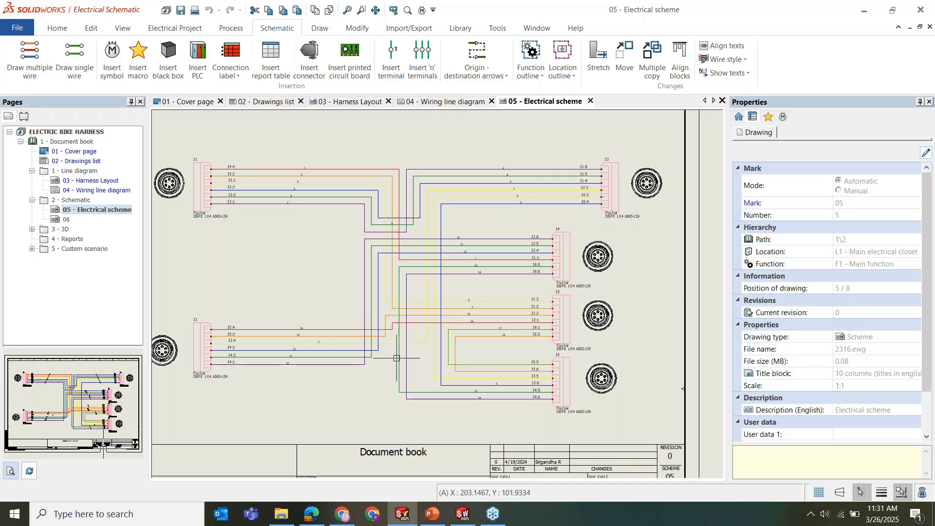
Compare connector J1's wire destinations in 05 - Electrical scheme with its connection table in 04 - Wiring line diagram
scroll(231, 180, up, 5)
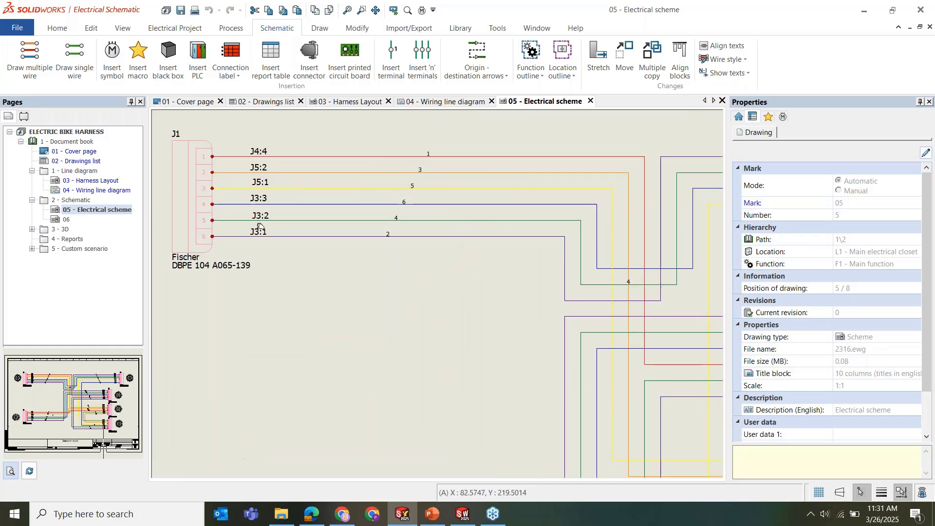
scroll(353, 307, down, 2)
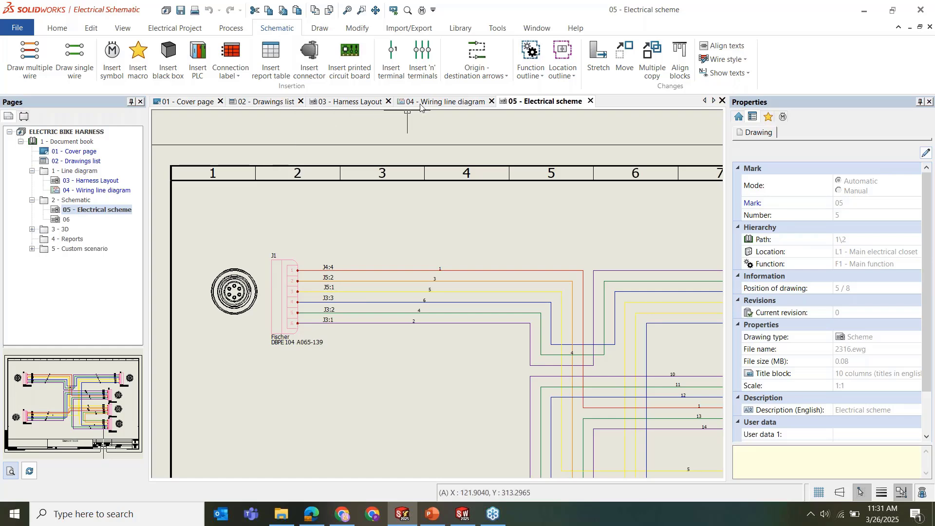
click(446, 101)
scroll(265, 218, up, 7)
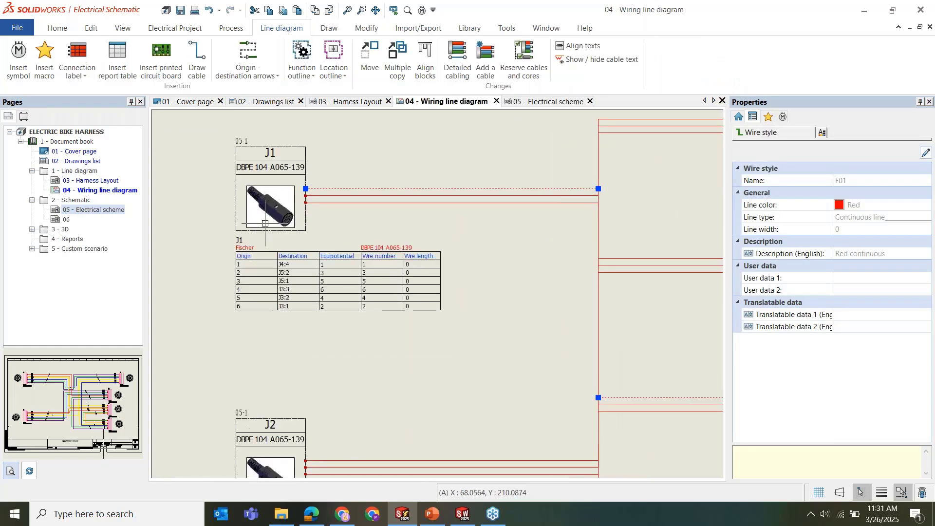
key(Escape)
scroll(344, 153, up, 1)
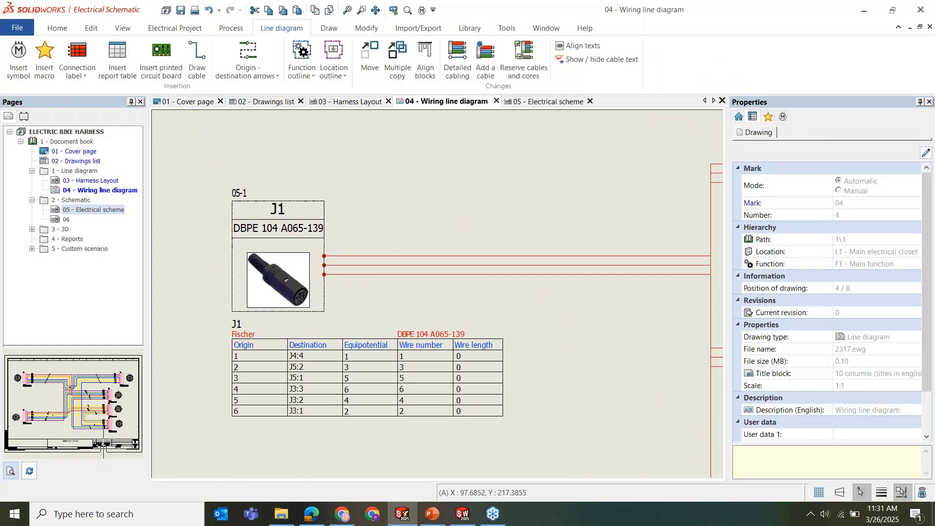
View connector J1's symbol properties in 05 - Electrical scheme and compare the symbol with its counterpart in 04 - Wiring line diagram
click(546, 101)
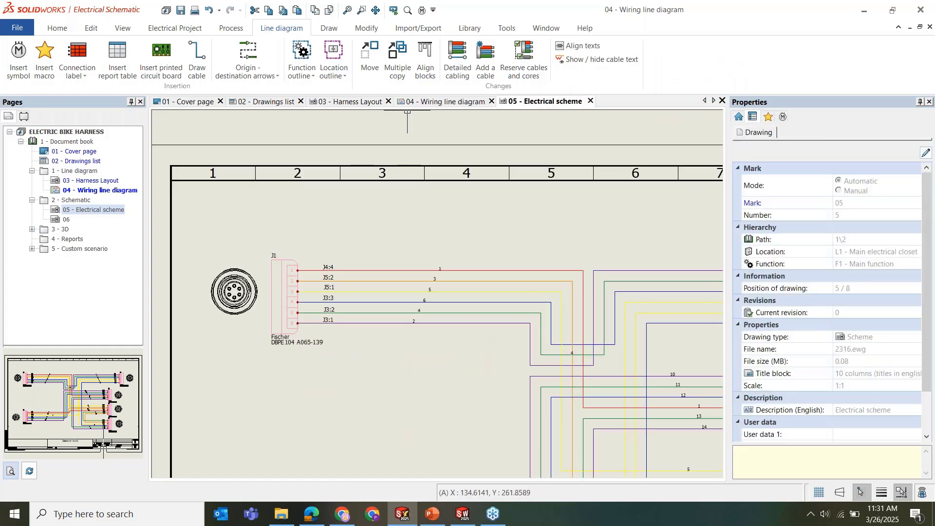
click(289, 258)
right_click(289, 259)
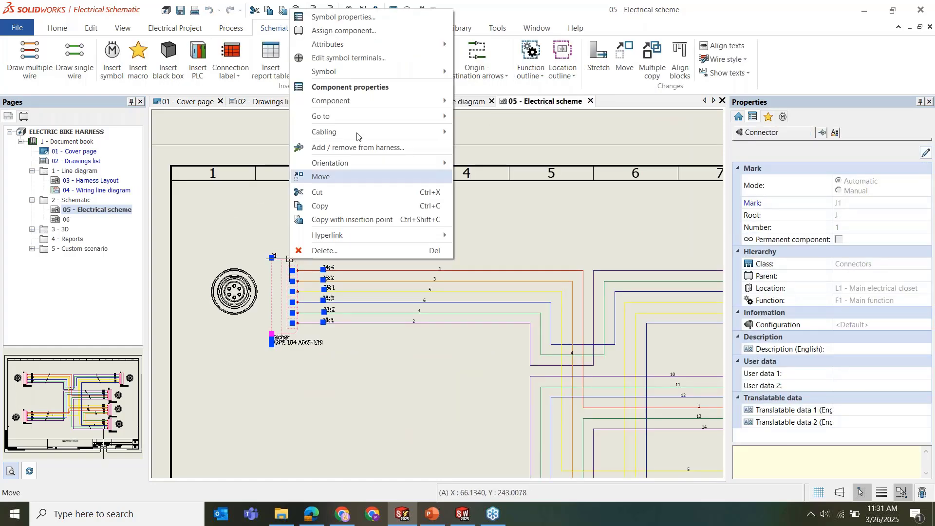
click(341, 31)
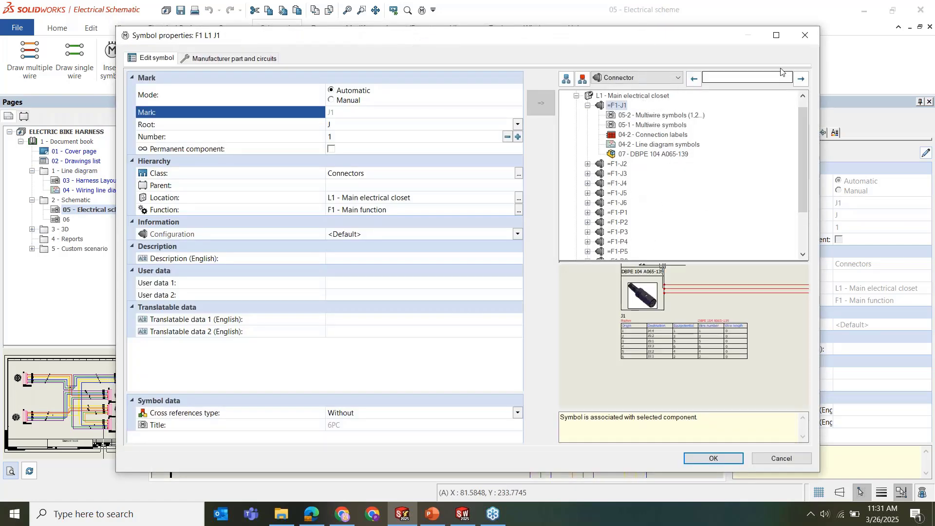
click(812, 33)
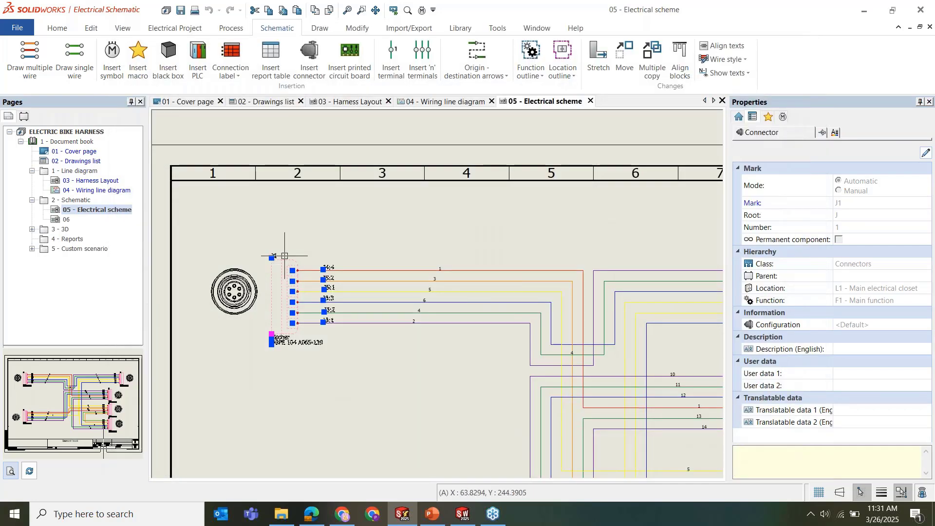
click(447, 101)
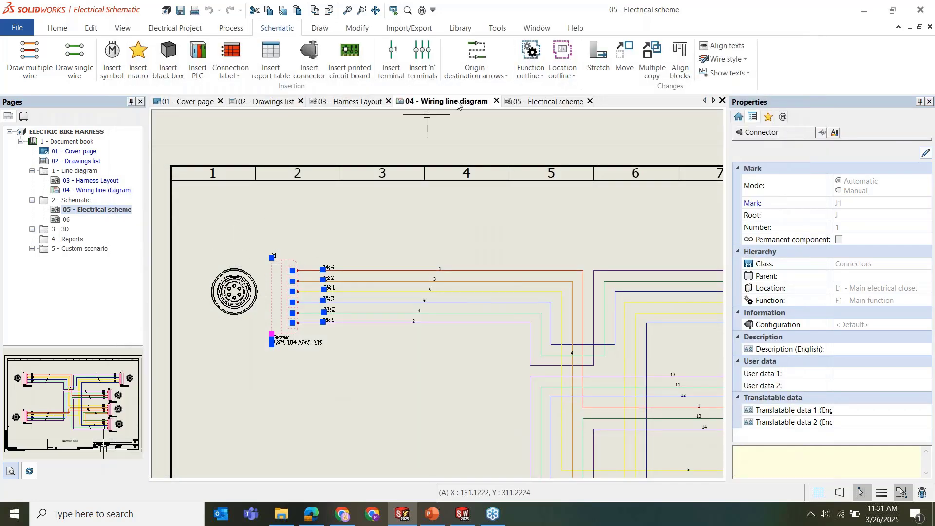
click(546, 102)
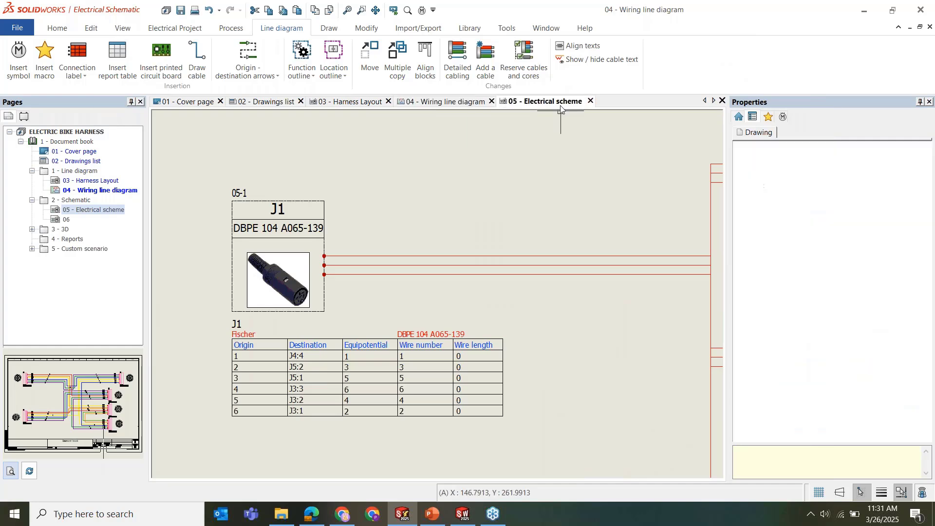
Expand =F1-J1 in the project's component tree and locate its 05-1 multiwire symbol in the electrical scheme
click(23, 117)
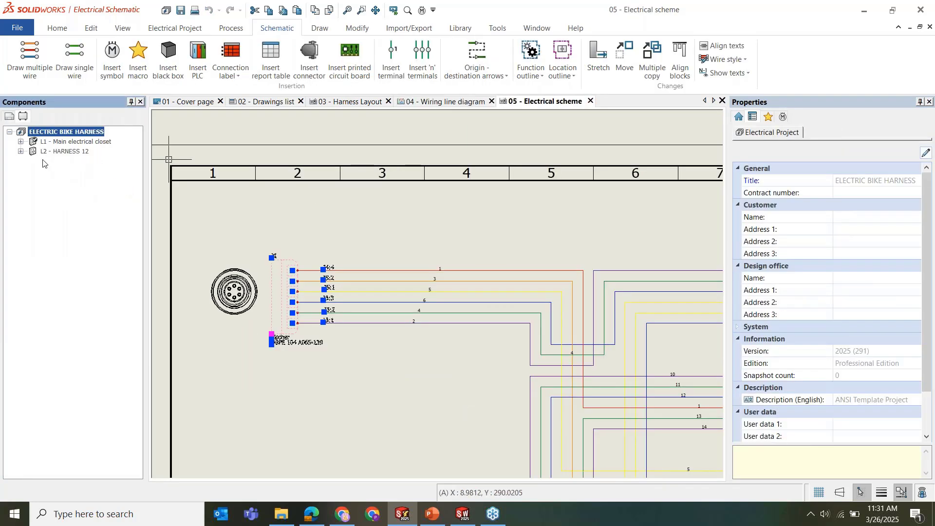
click(32, 161)
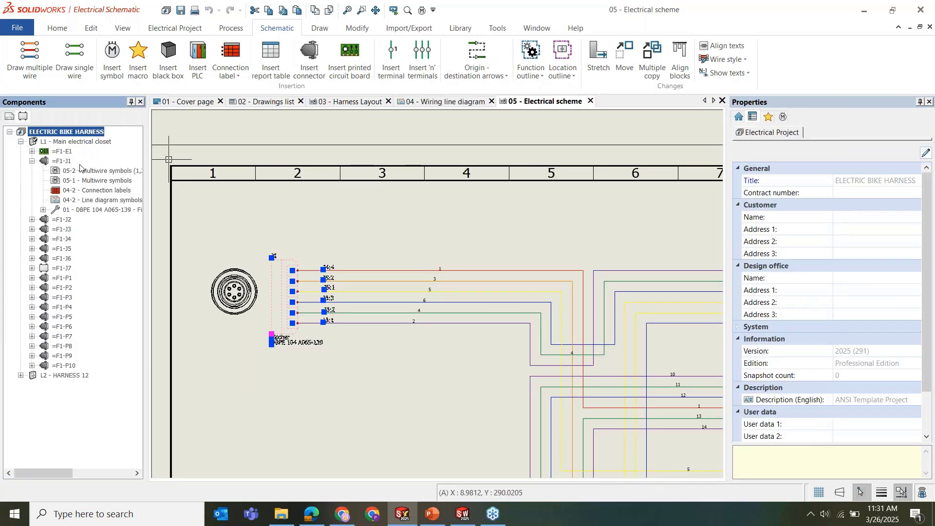
click(63, 161)
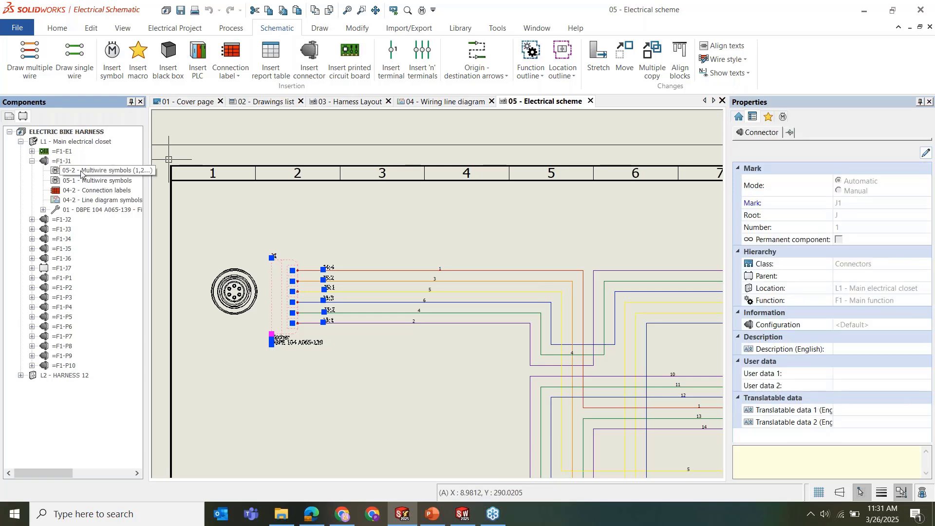
right_click(81, 174)
click(104, 192)
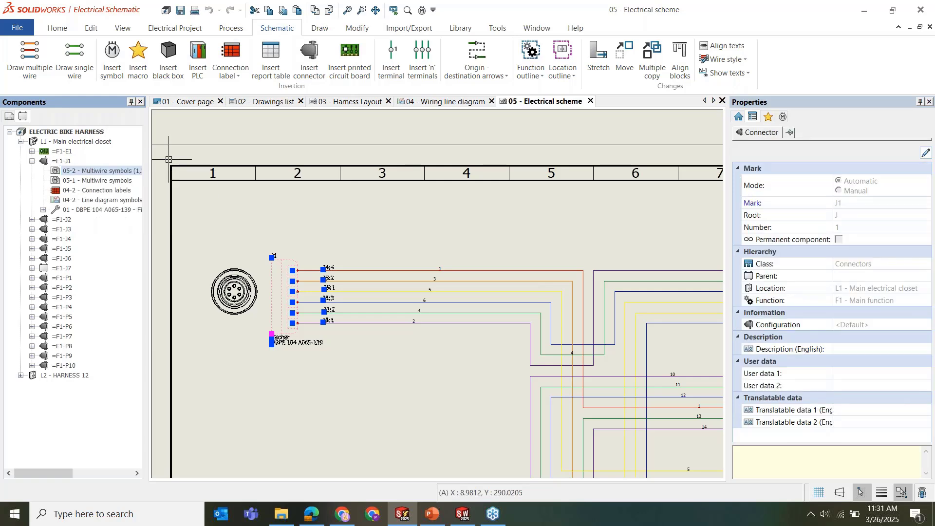
right_click(68, 181)
click(98, 187)
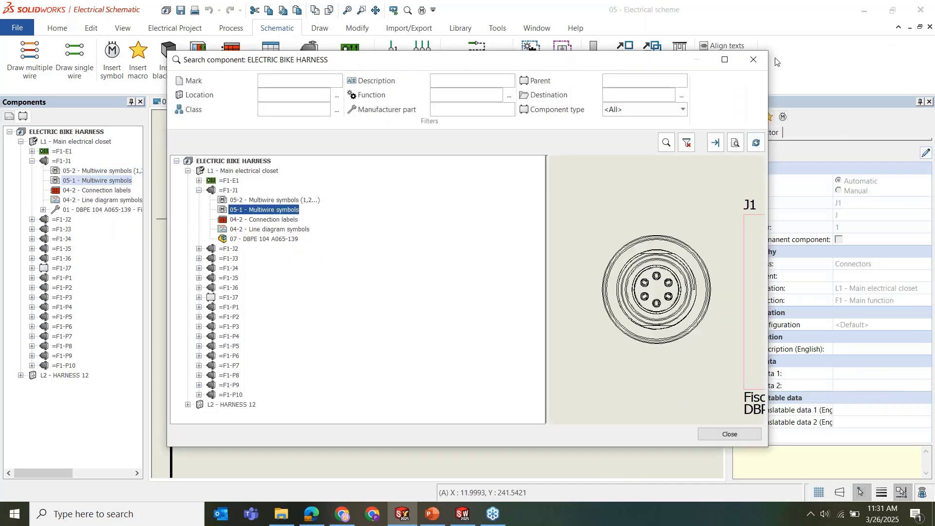
click(754, 59)
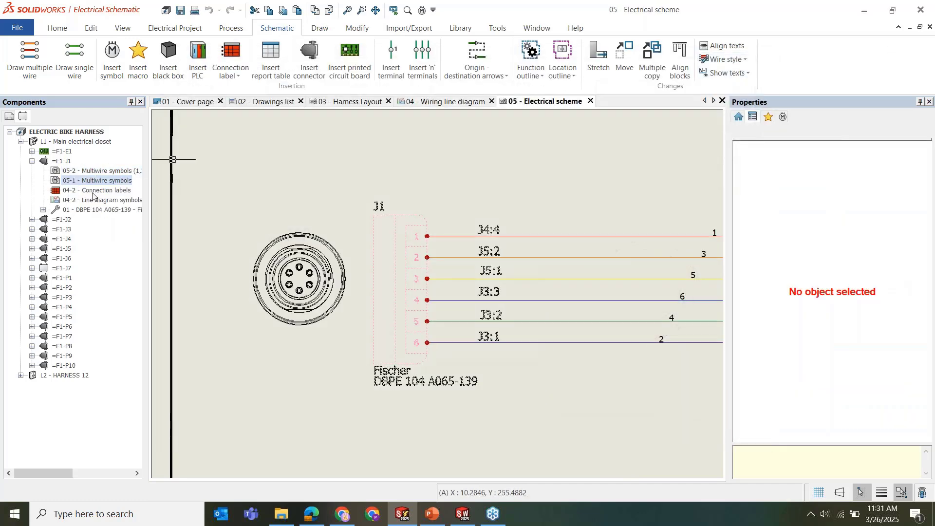
Go to J1's 04-2 line diagram symbol from the component tree, collapse the J1 entry and show the whole wiring line diagram
right_click(93, 200)
click(116, 224)
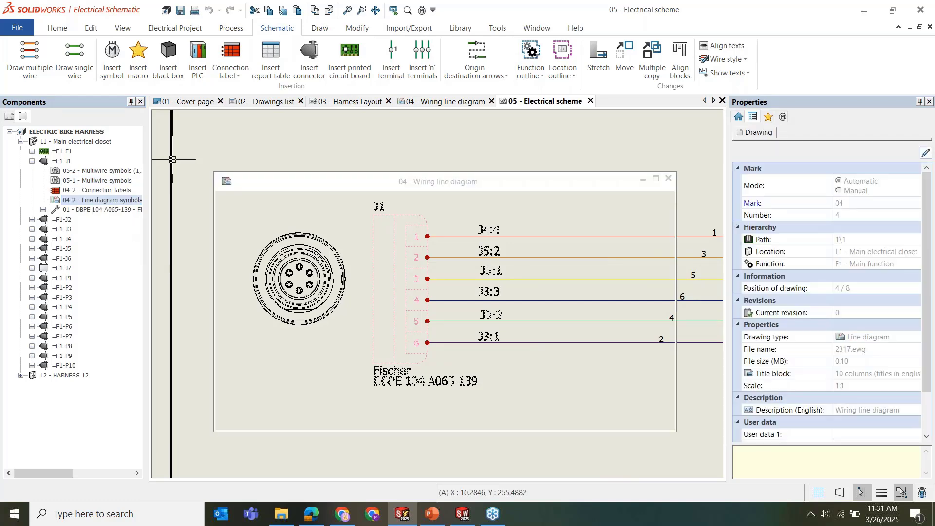
click(29, 162)
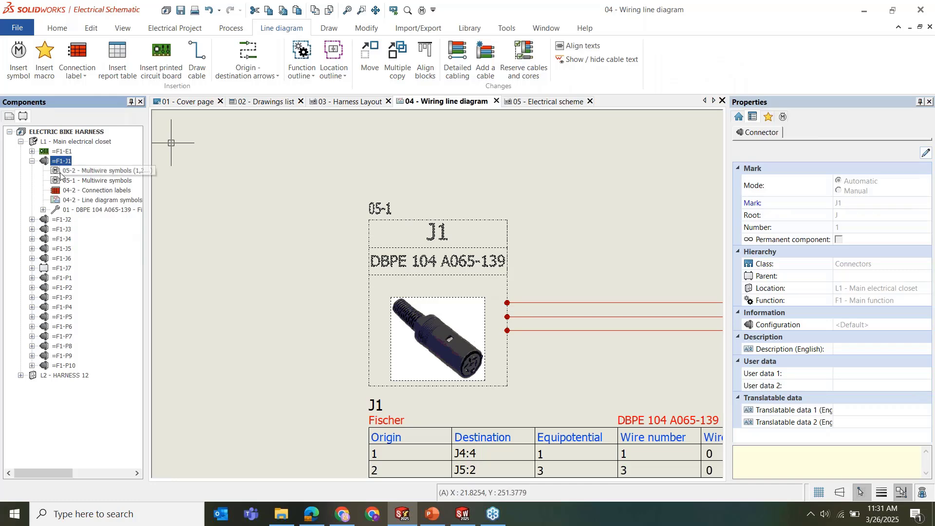
click(31, 160)
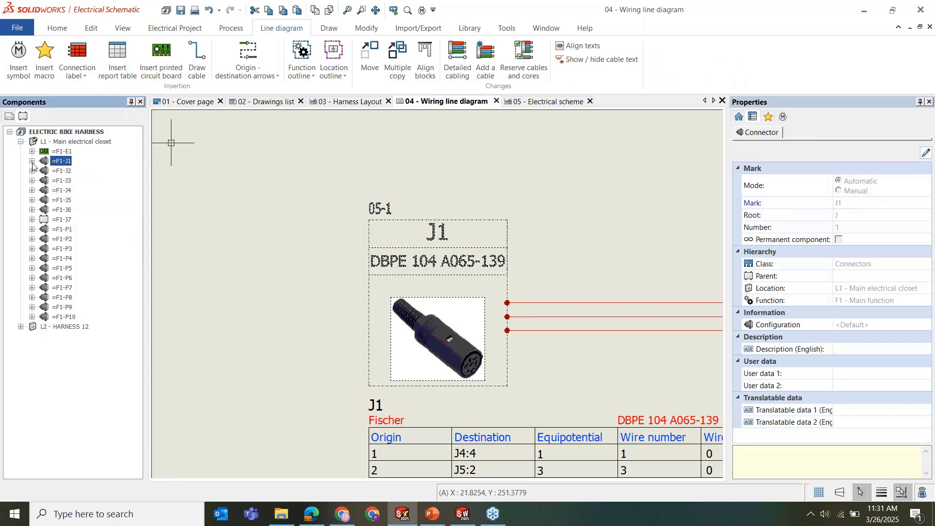
middle_click(516, 219)
middle_click(517, 218)
key(Escape)
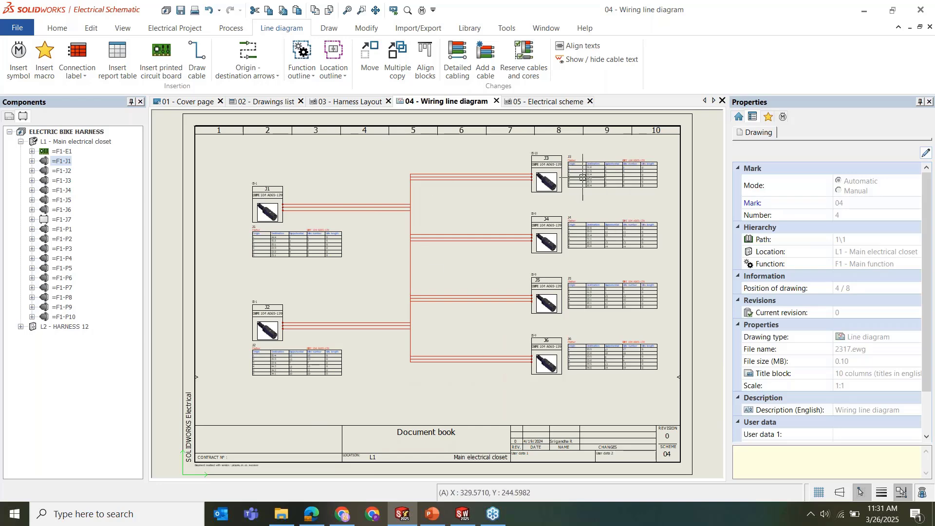
Return to 05 - Electrical scheme and examine the wires between all connectors across the whole drawing
click(546, 101)
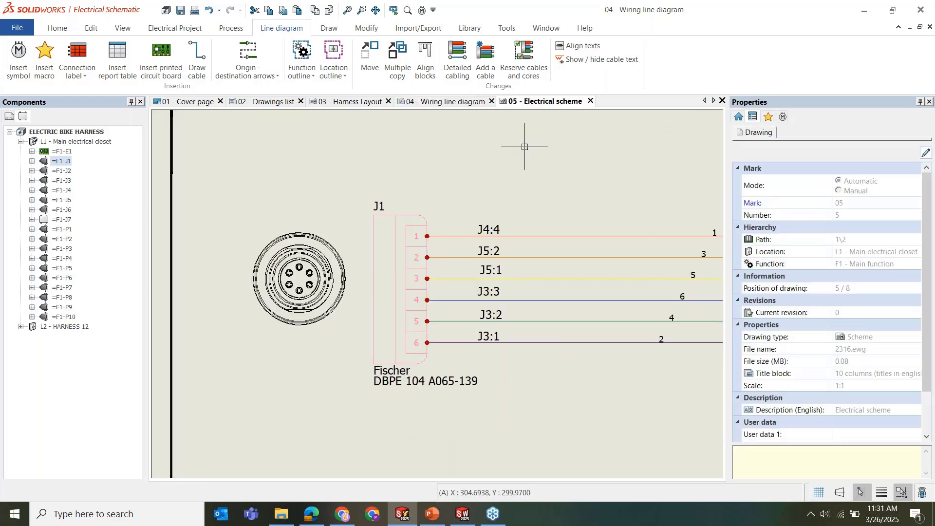
middle_click(428, 265)
middle_click(428, 265)
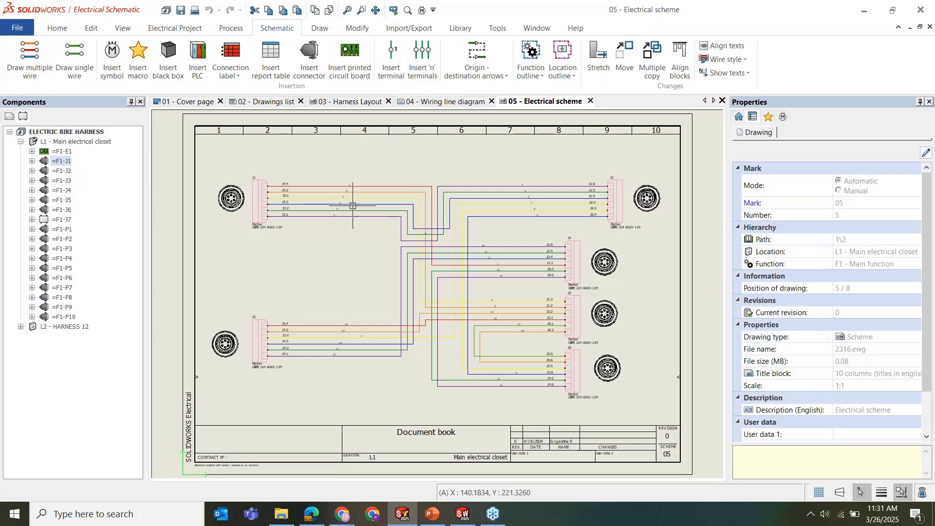
scroll(353, 205, up, 2)
scroll(352, 206, up, 1)
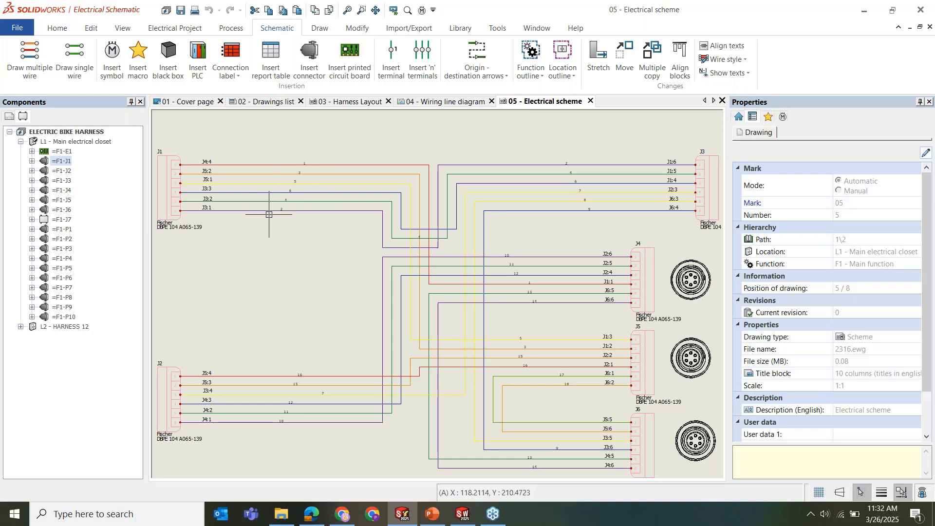
Start drawing multiple wires, open the wire style management and review the project's Electrical, Hydraulic and Pneumatic wire styles
click(29, 58)
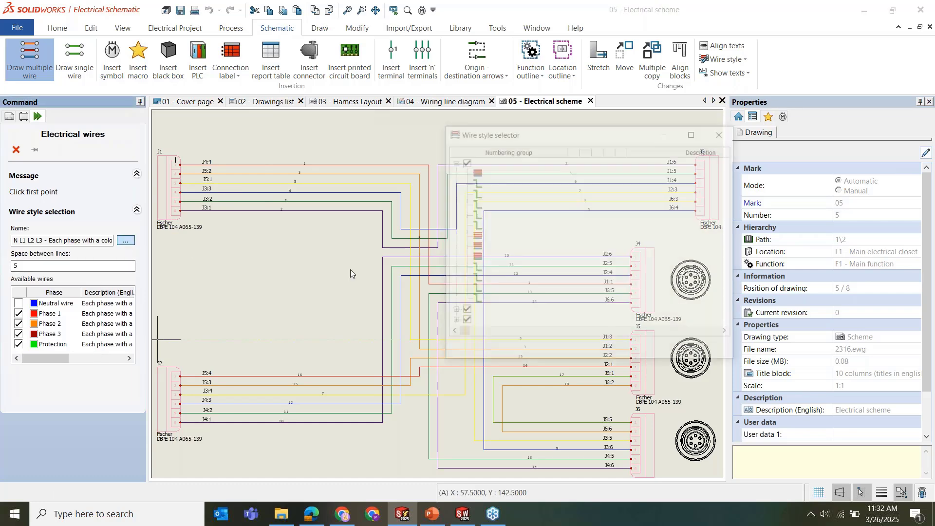
click(496, 350)
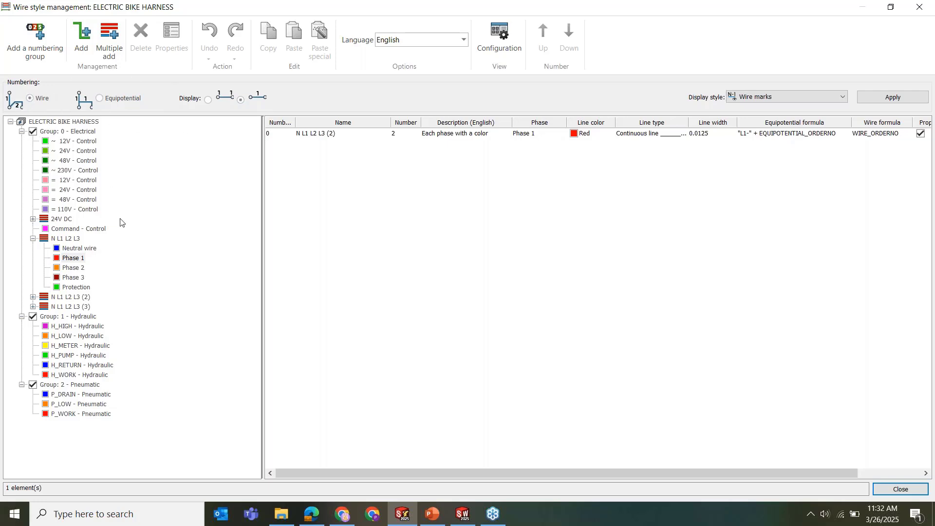
click(21, 132)
click(22, 141)
click(21, 151)
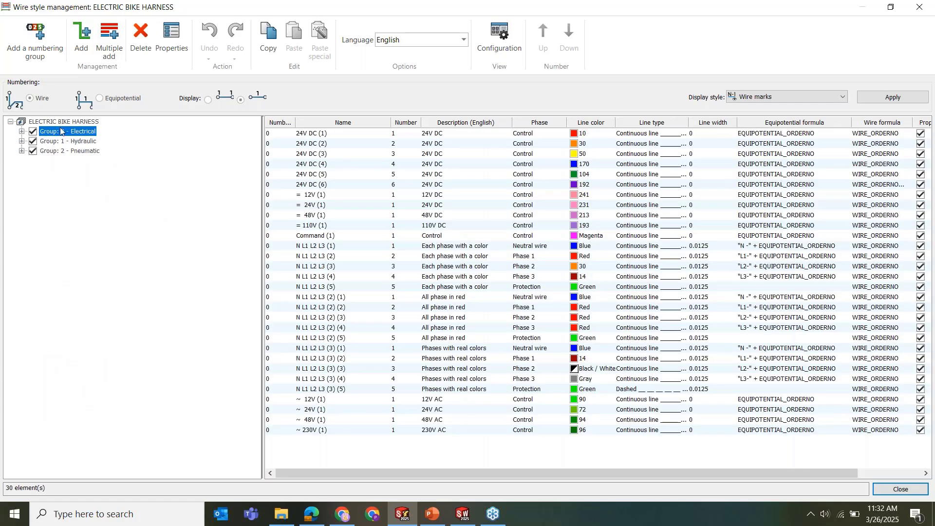
click(63, 121)
scroll(629, 263, down, 1)
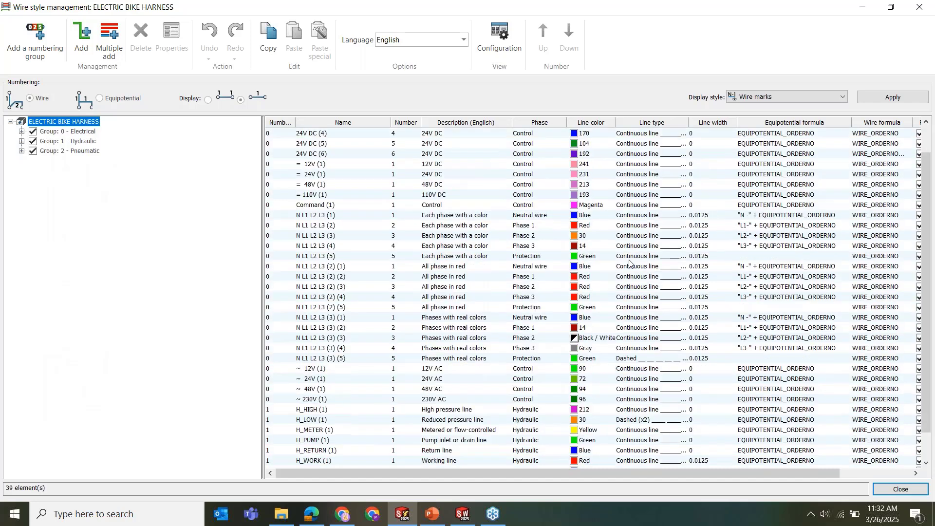
scroll(630, 263, up, 1)
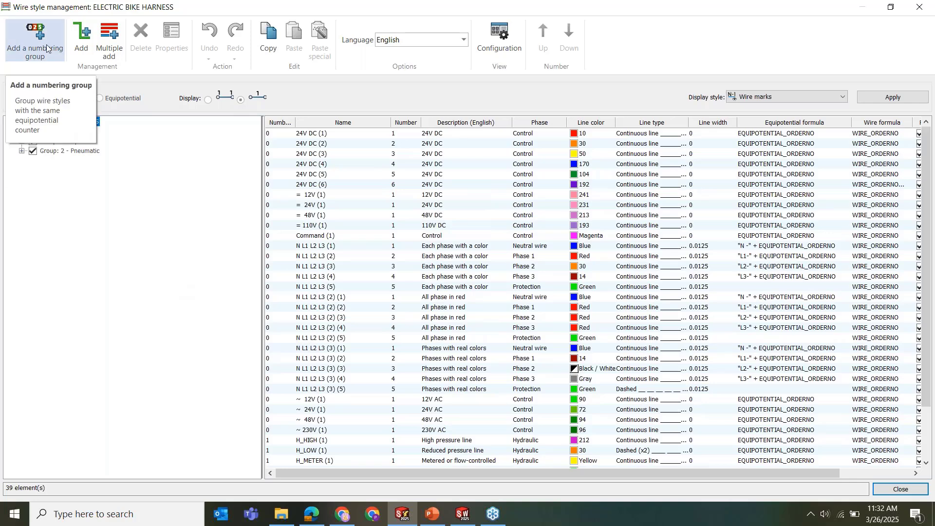
click(931, 3)
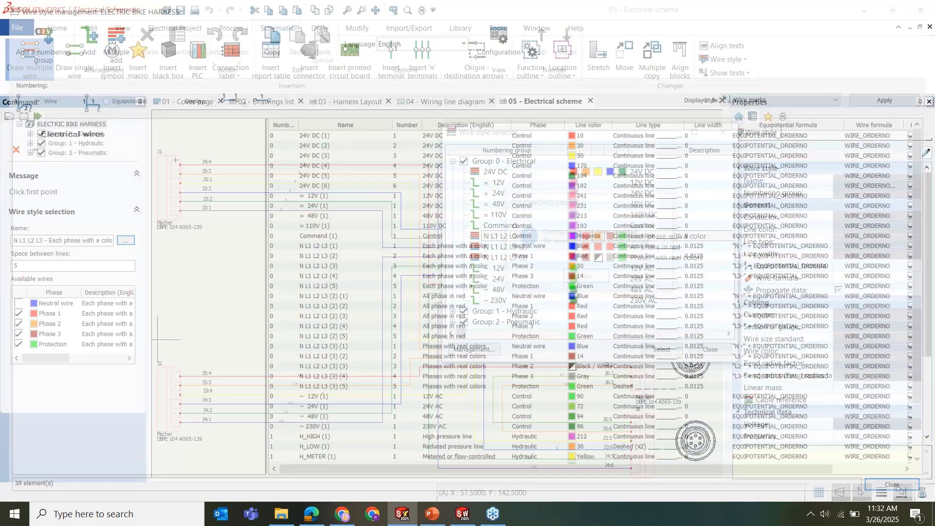
Choose the N L1 L2 L3 wire style with a colour for each phase for the multiple wires
click(643, 278)
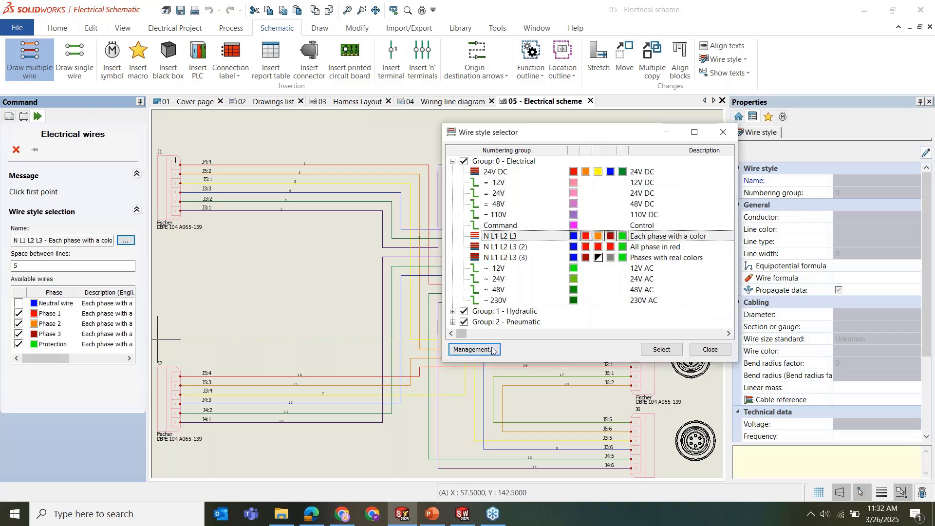
click(507, 237)
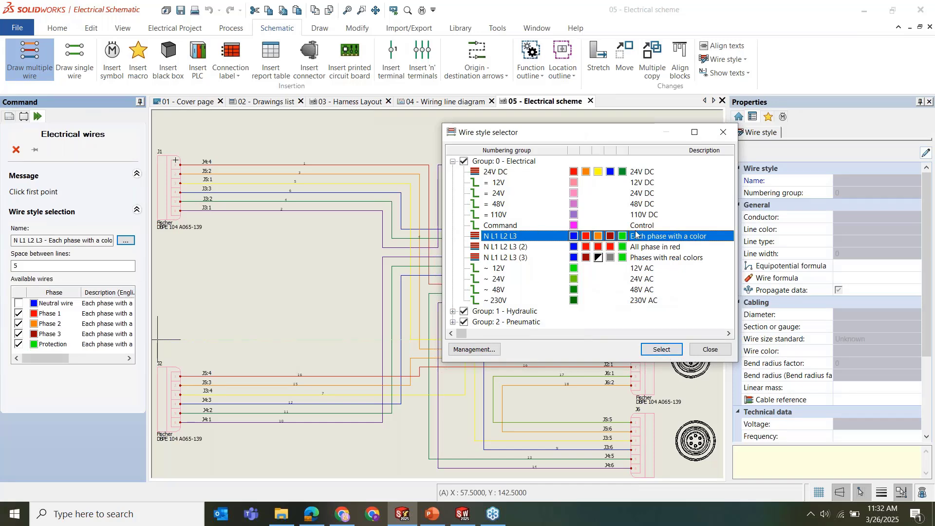
click(661, 349)
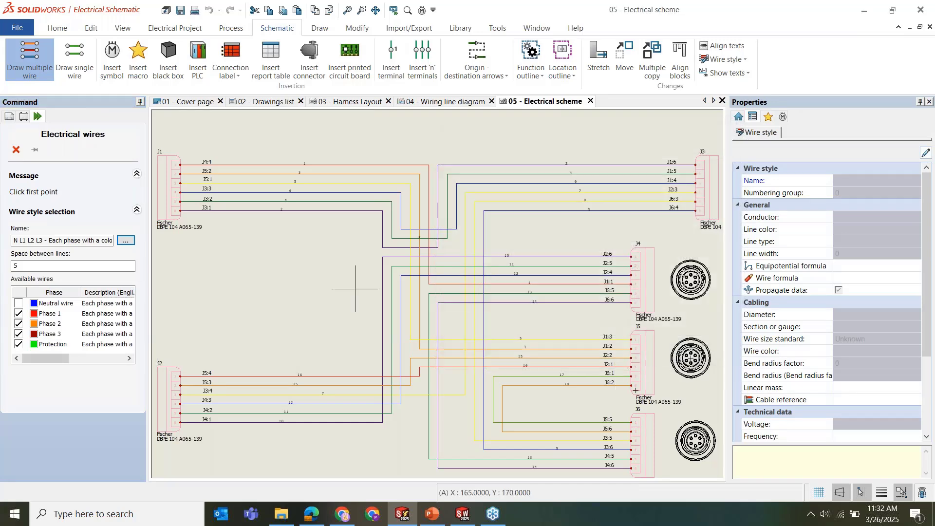
Draw test wires for Phases 1 to 3 and Protection above the sheet, trying the inverted phase and non-orthogonal options
scroll(412, 163, up, 5)
click(390, 131)
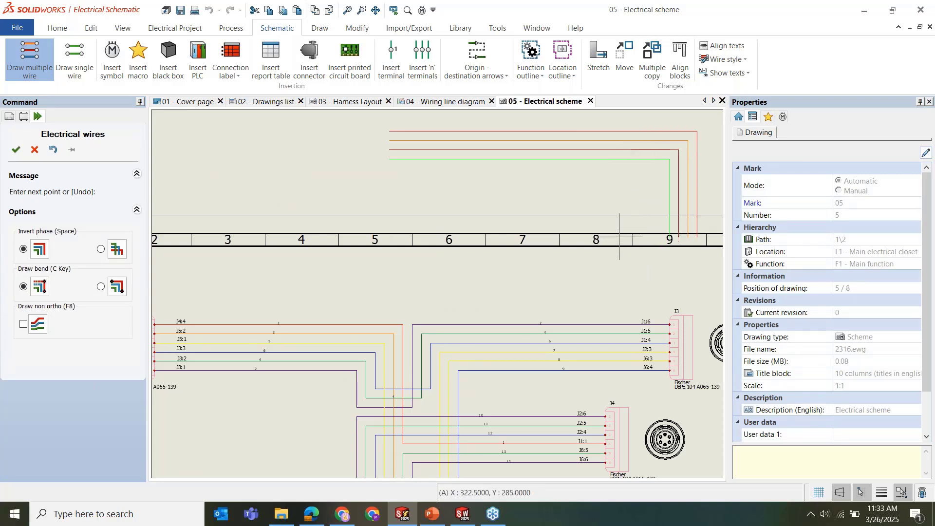
click(100, 249)
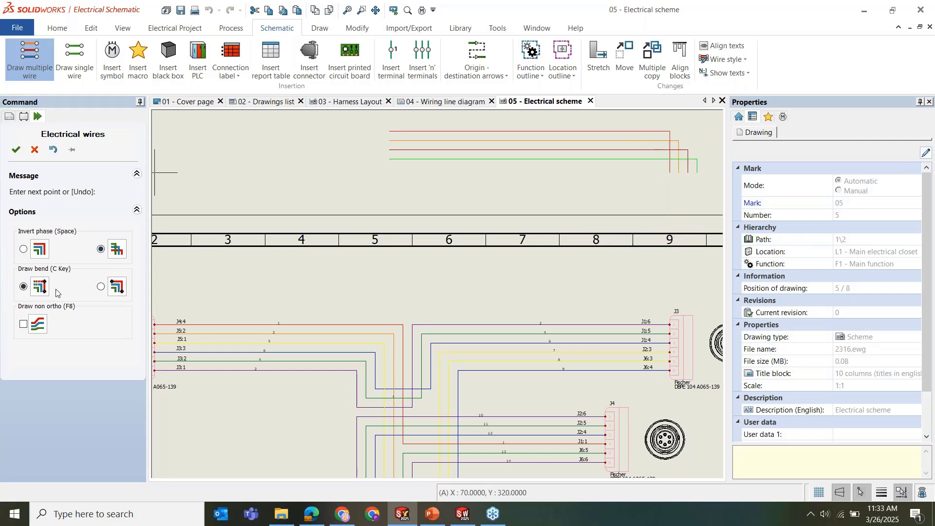
click(23, 324)
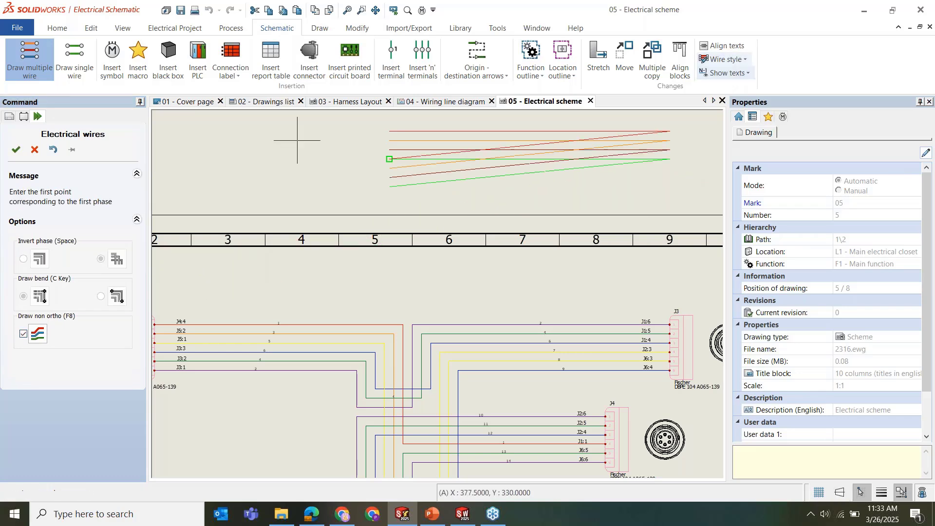
click(191, 127)
key(Escape)
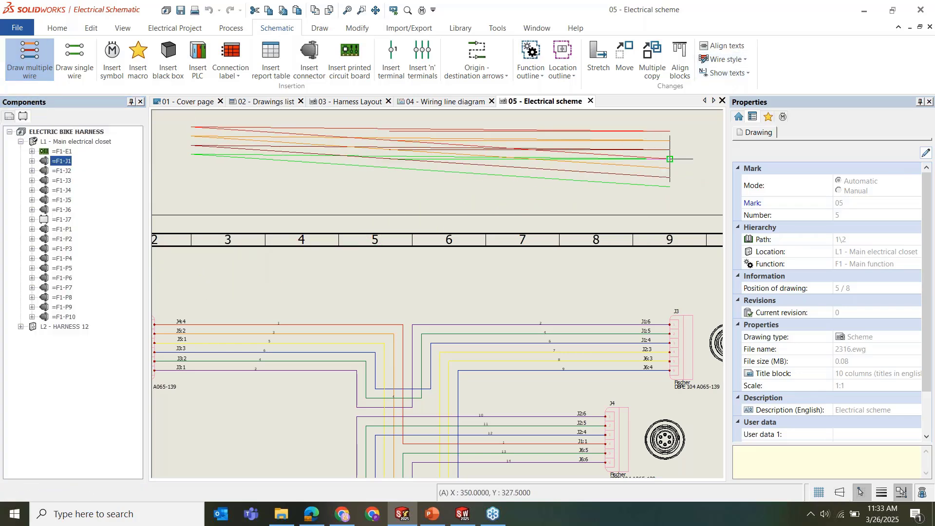
Delete all the test wires above the sheet and show the whole electrical scheme
mouse_move(690, 116)
mouse_down()
mouse_move(686, 179)
mouse_move(256, 181)
mouse_up()
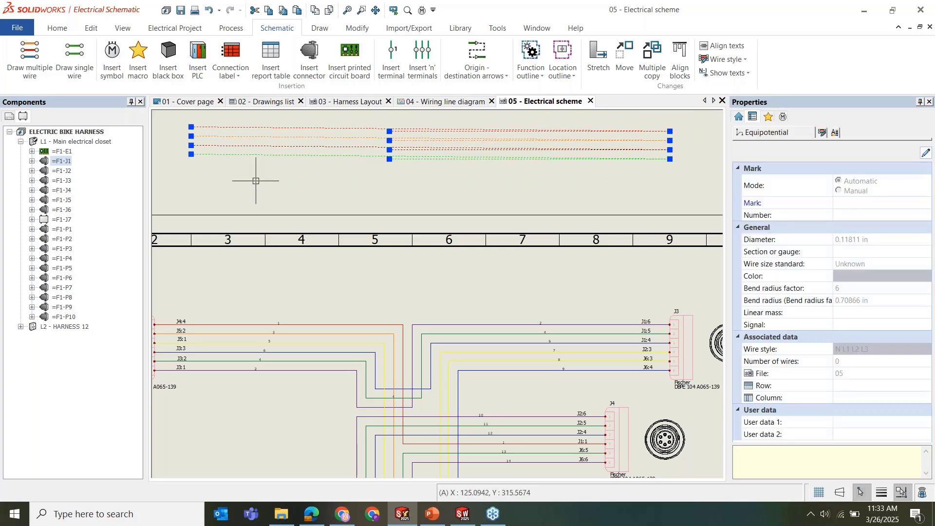
key(Delete)
middle_click(314, 175)
middle_click(314, 176)
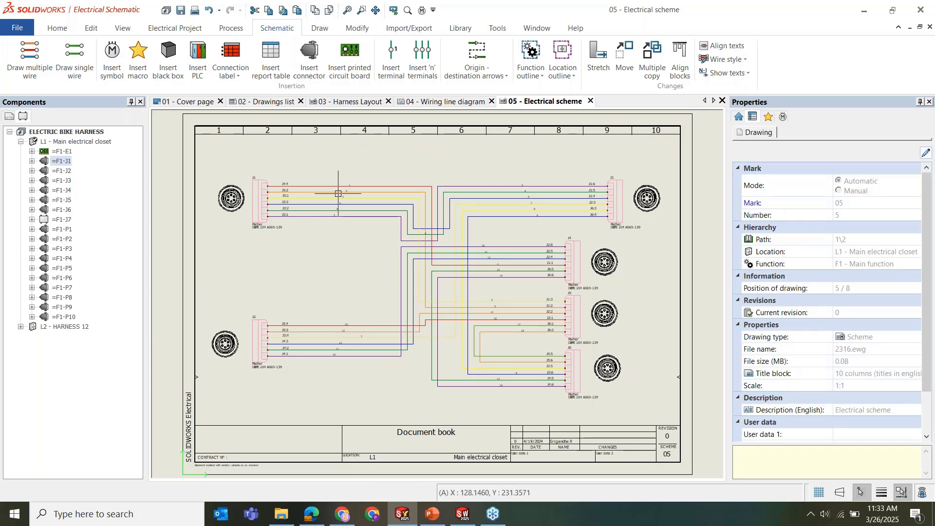
Open the wire style properties of the red wire numbered 1 that leaves connector J1
scroll(339, 191, up, 3)
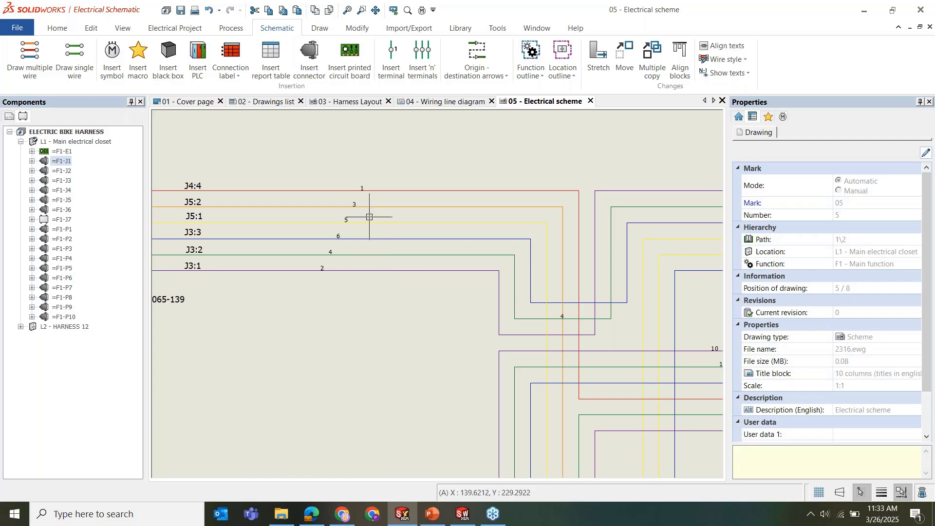
click(323, 194)
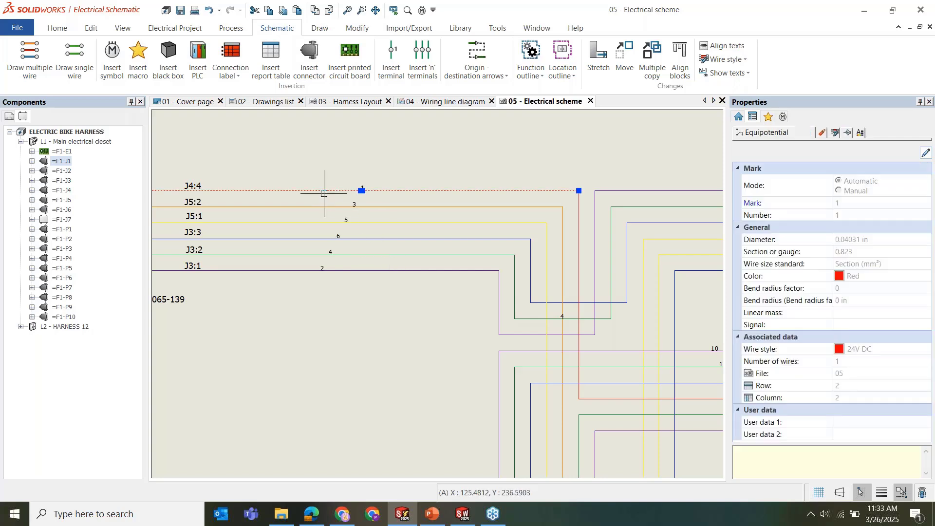
right_click(324, 193)
mouse_move(468, 191)
click(500, 194)
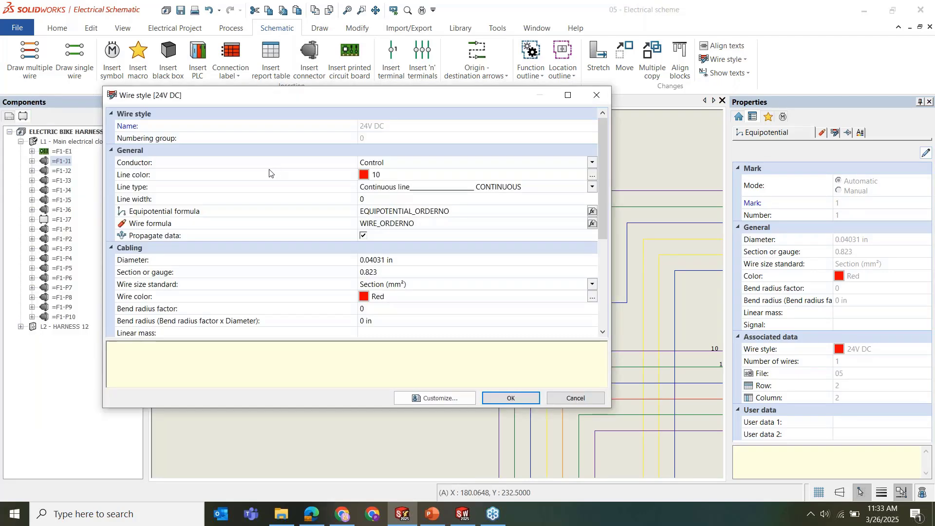
Review the 24V DC style's conductor, line color, equipotential and wire formulas and bend radius, then close it and show the whole drawing
click(271, 162)
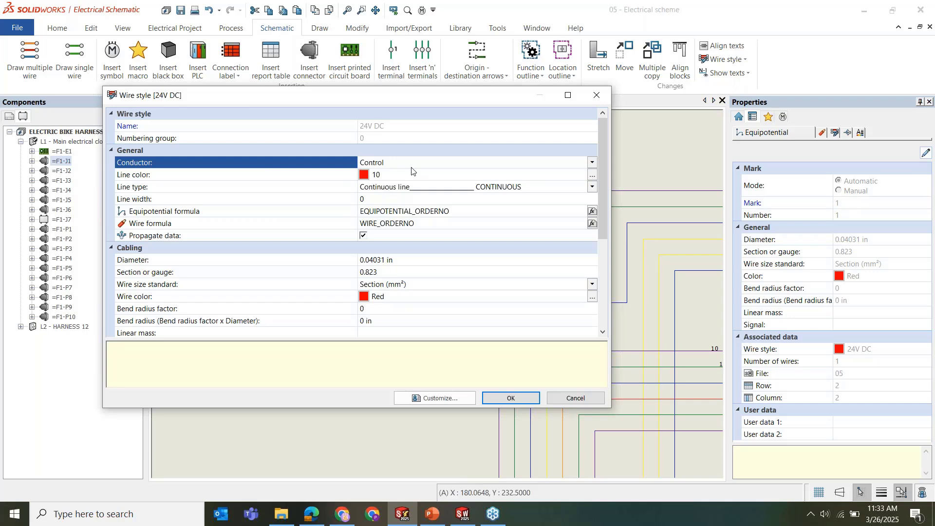
click(315, 176)
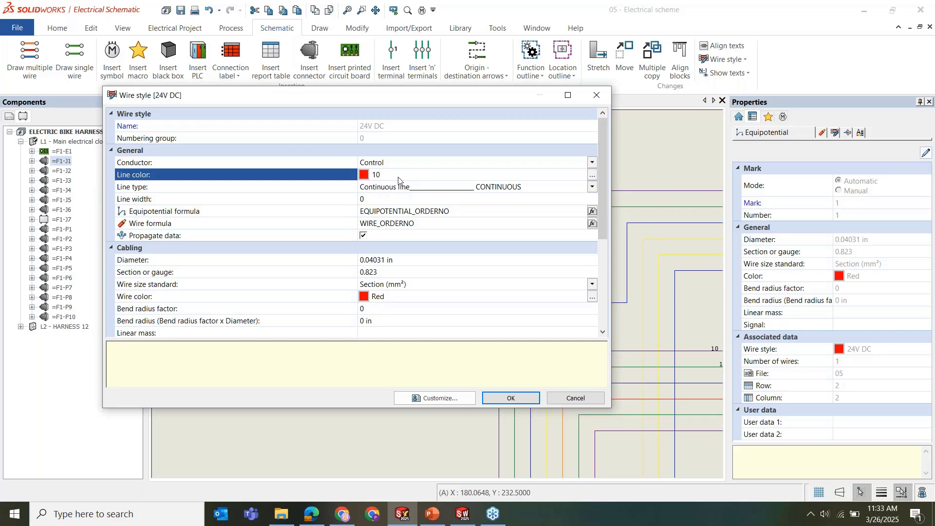
click(302, 212)
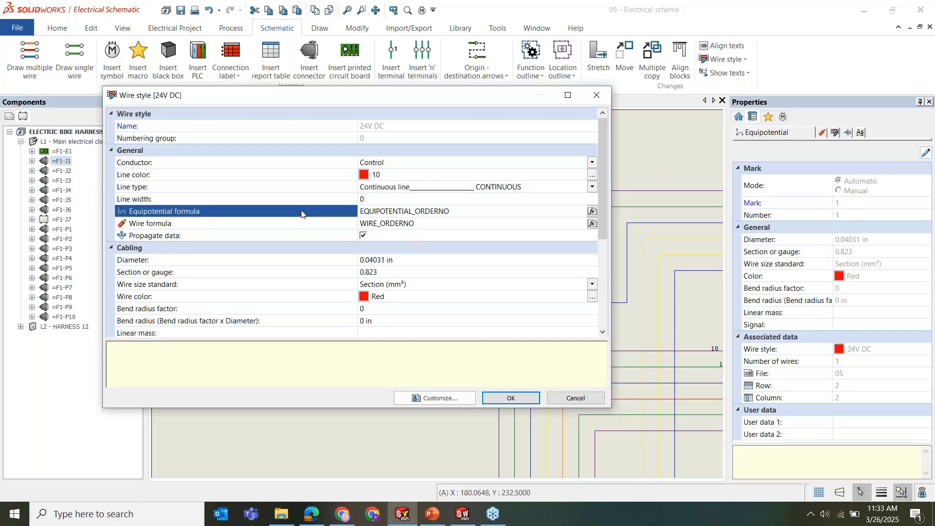
click(304, 227)
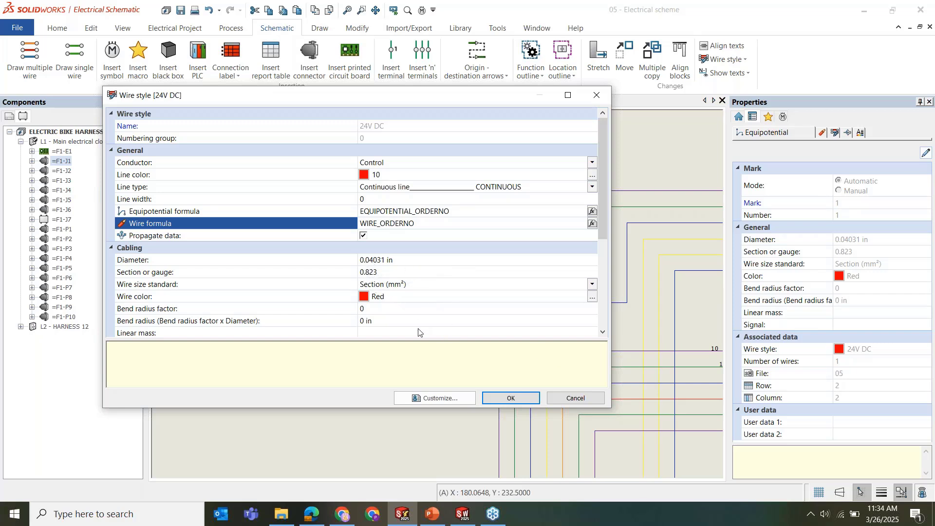
click(373, 313)
click(316, 321)
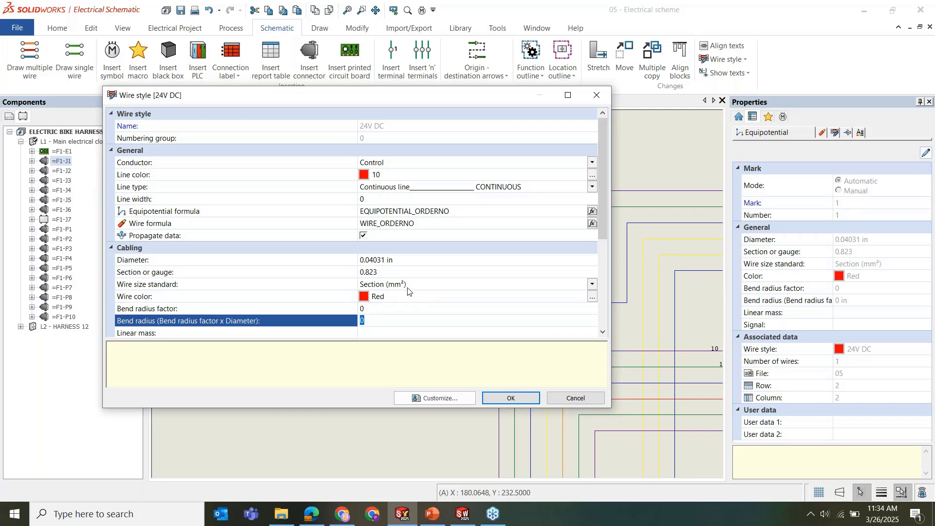
click(511, 398)
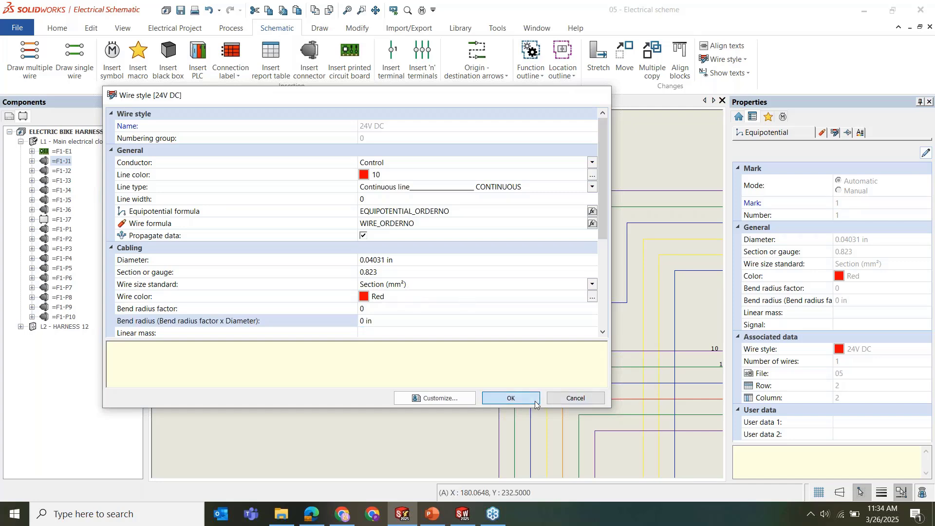
key(Escape)
middle_click(393, 254)
middle_click(393, 254)
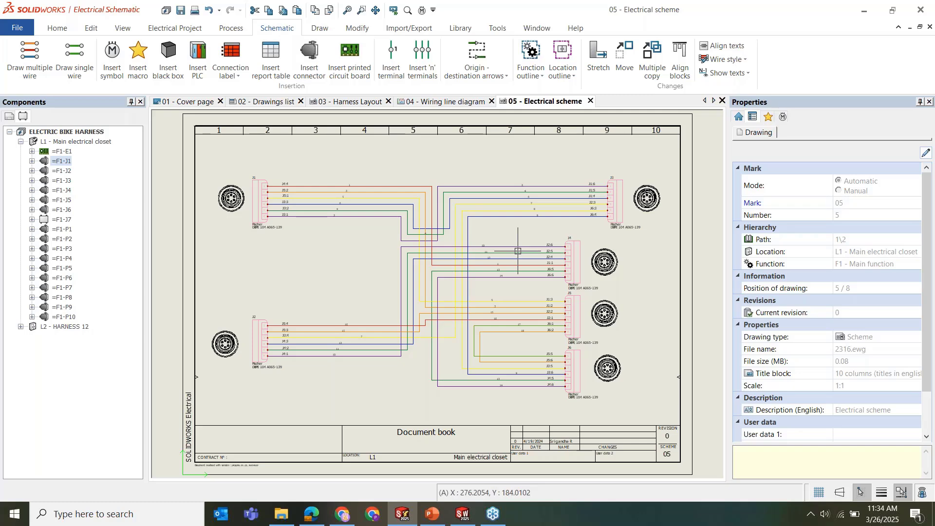
Open drawing 06 from the project's Schematic folder and examine the wires between E1's connectors and their mating connectors
scroll(541, 209, up, 2)
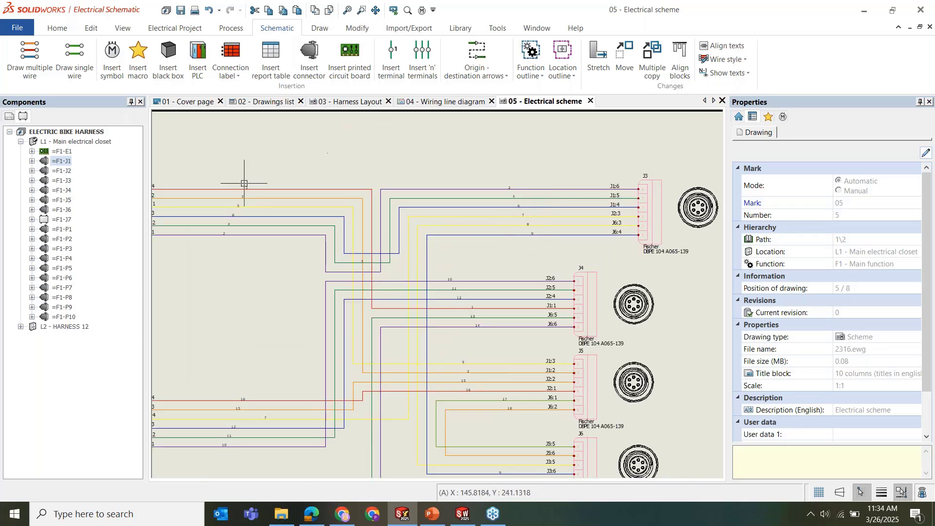
click(13, 117)
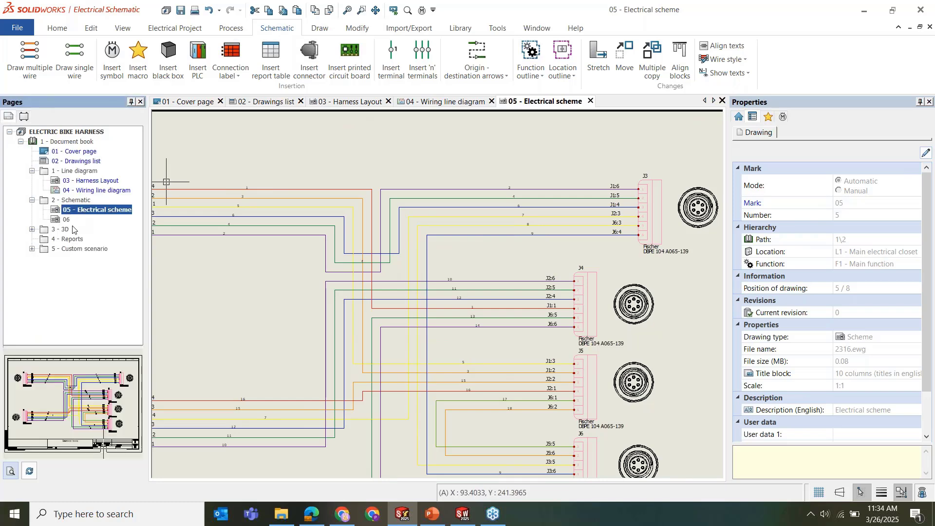
double_click(66, 219)
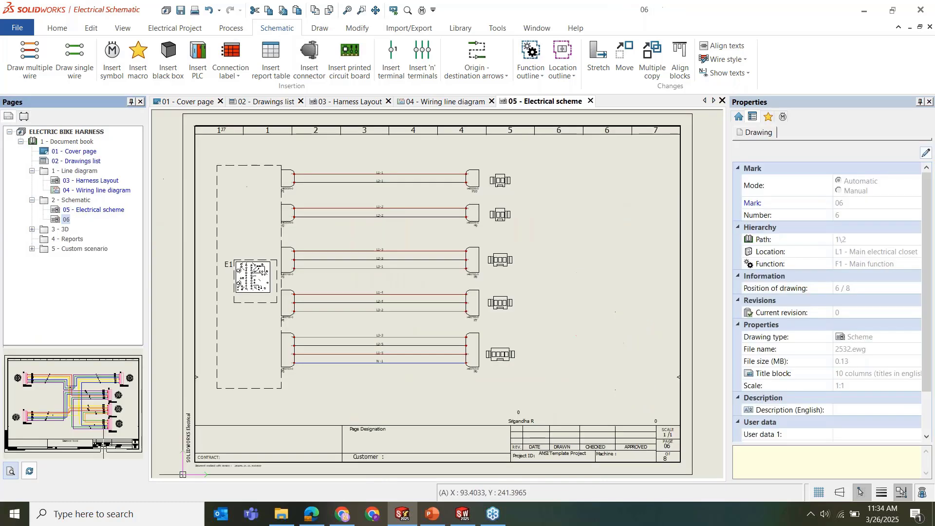
scroll(307, 239, up, 2)
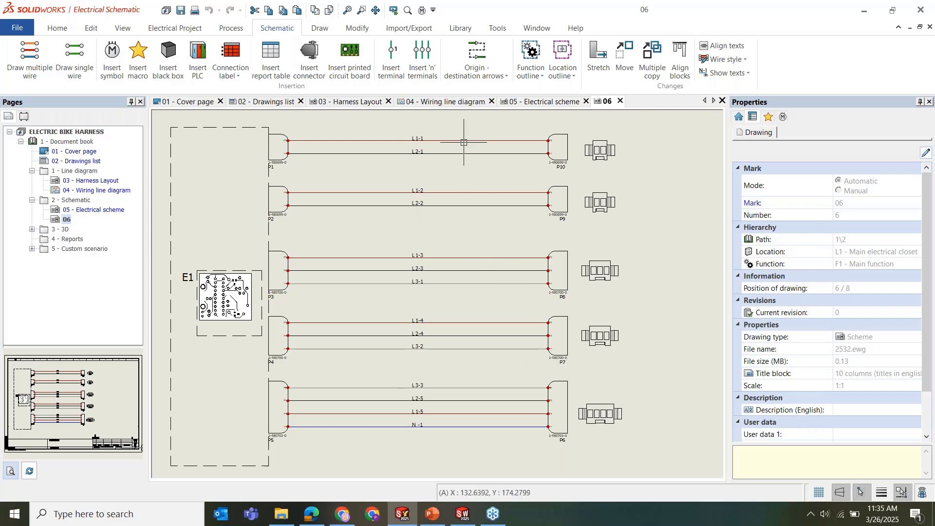
Return to 05 - Electrical scheme, start inserting a symbol and open the selector for a different symbol
click(529, 102)
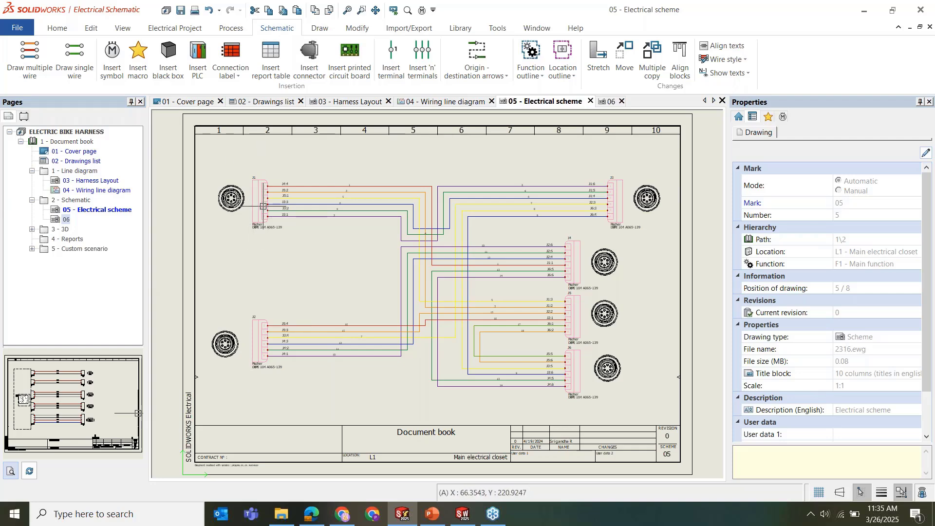
click(112, 68)
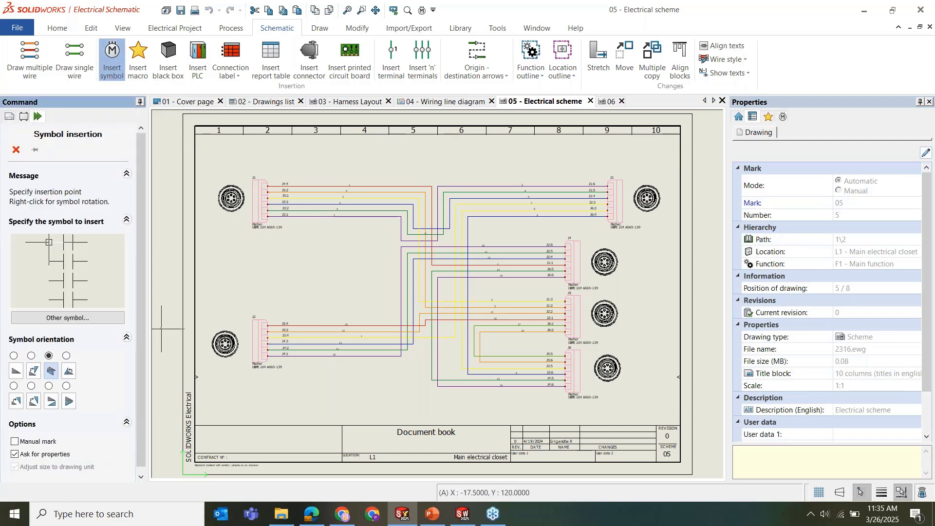
click(69, 318)
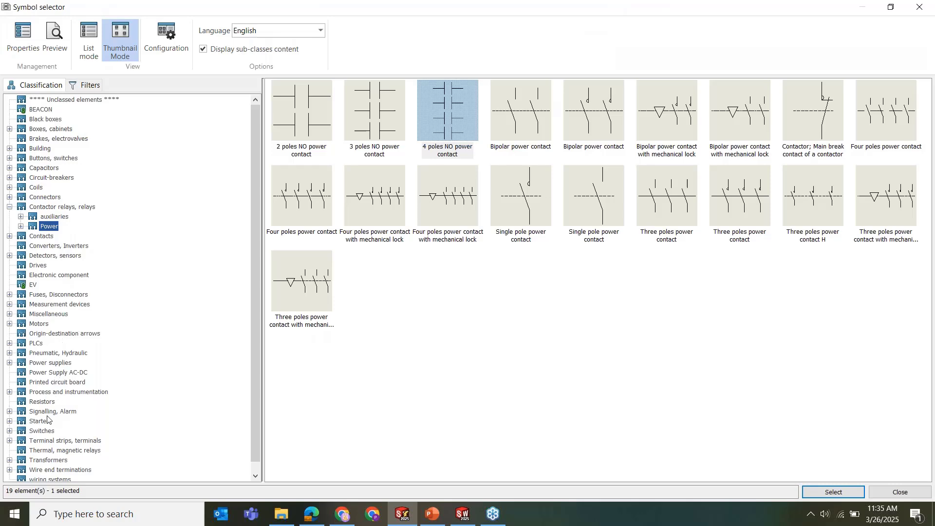
Browse the Motors, Origin-destination arrows, PLCs, Fuses, Disconnectors and Circuit-breakers symbol classes
click(42, 324)
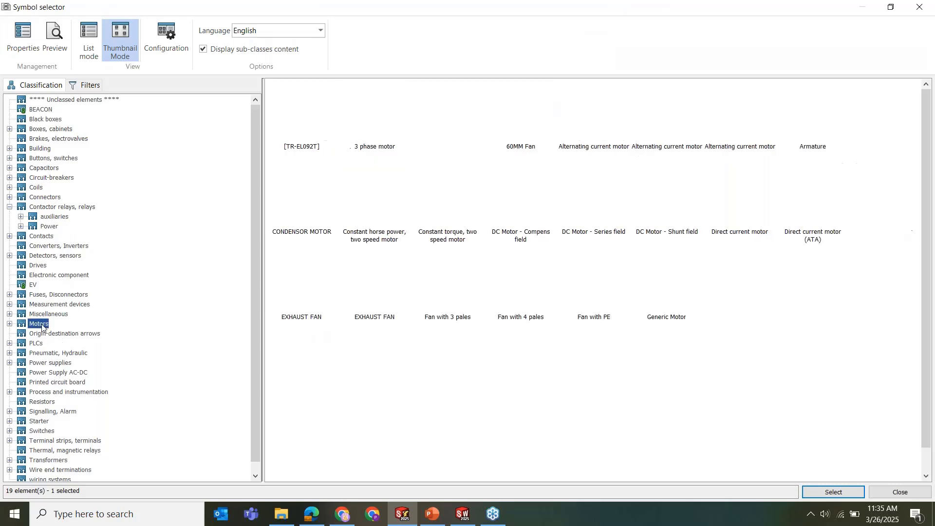
click(72, 334)
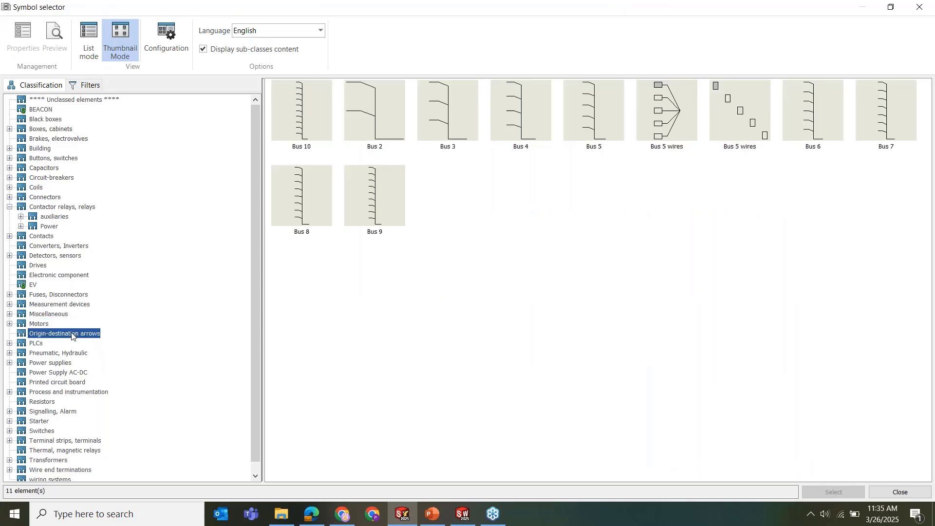
click(41, 346)
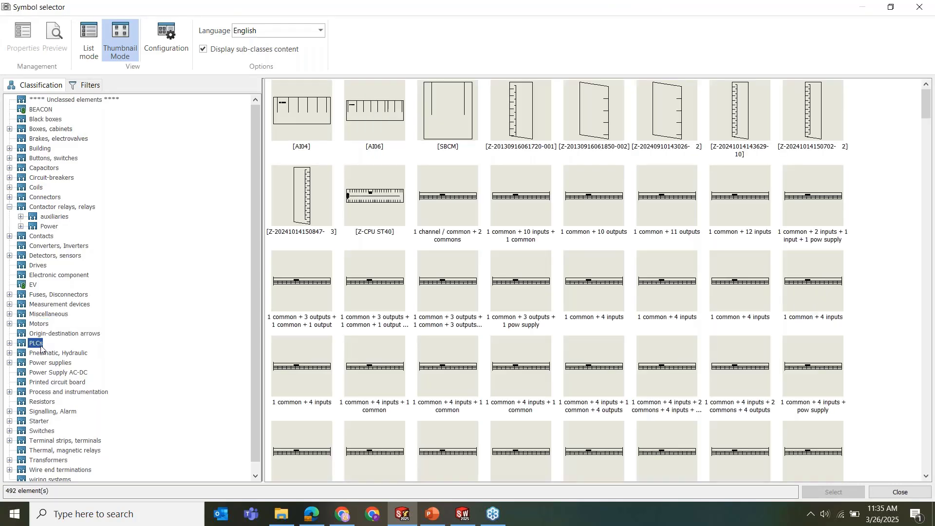
click(47, 295)
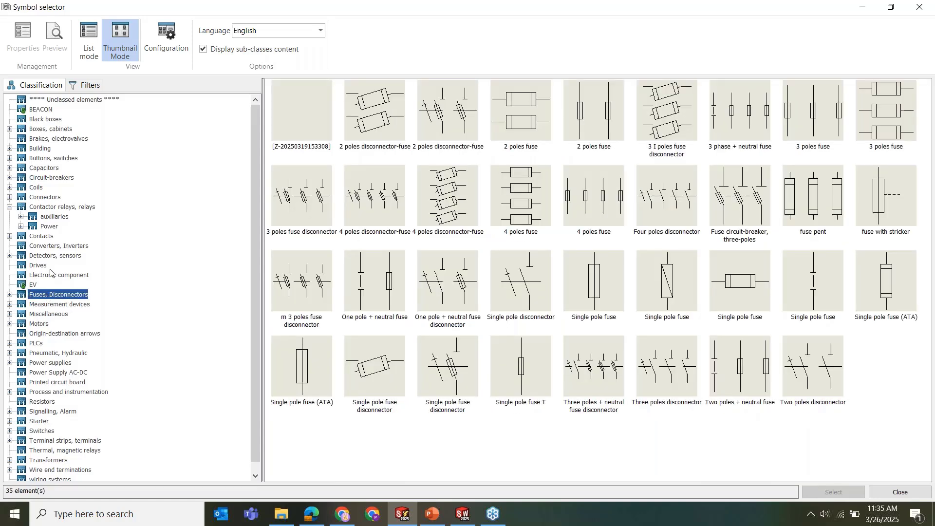
click(52, 178)
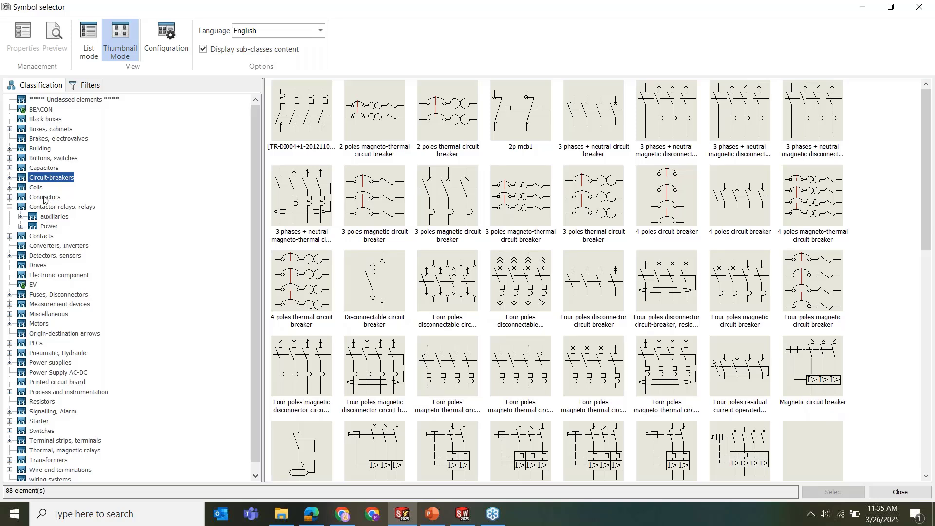
Look through all the Connectors class symbols, then close the selector and cancel the symbol insertion
click(45, 197)
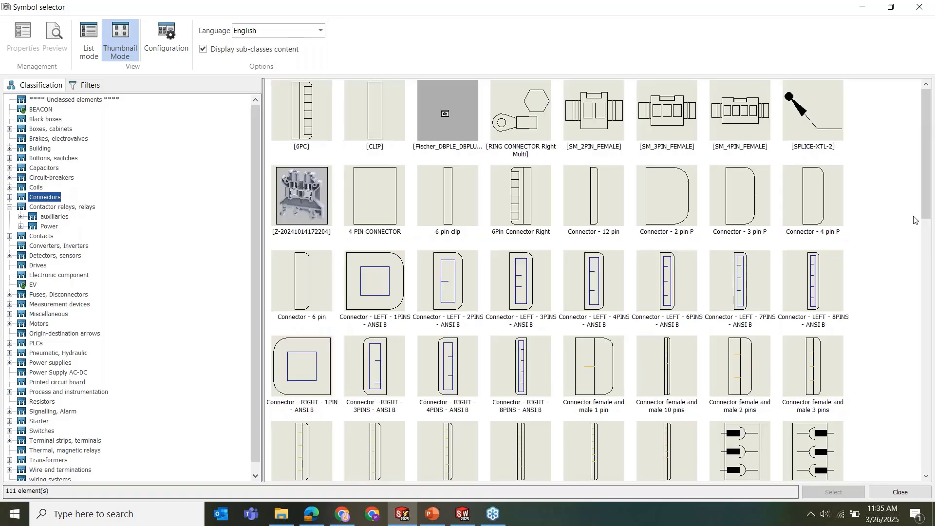
scroll(725, 237, down, 15)
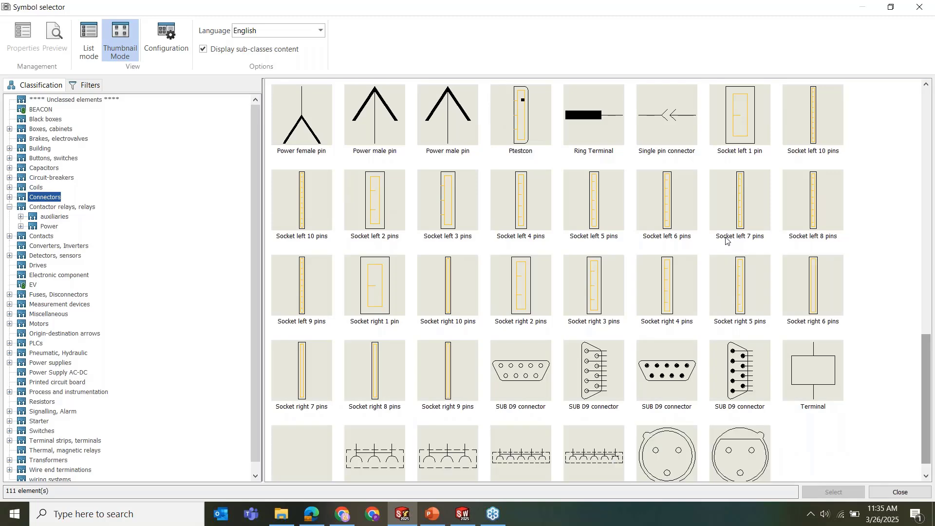
scroll(726, 240, down, 1)
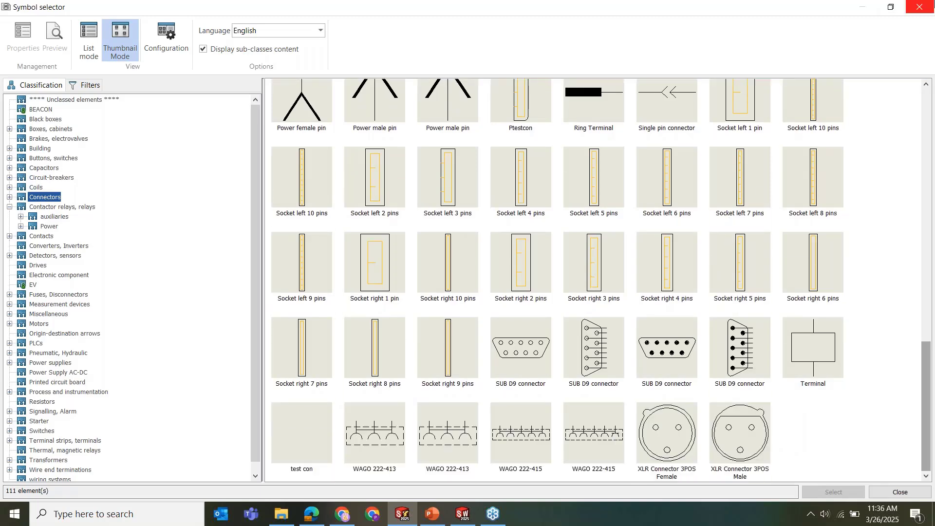
click(919, 7)
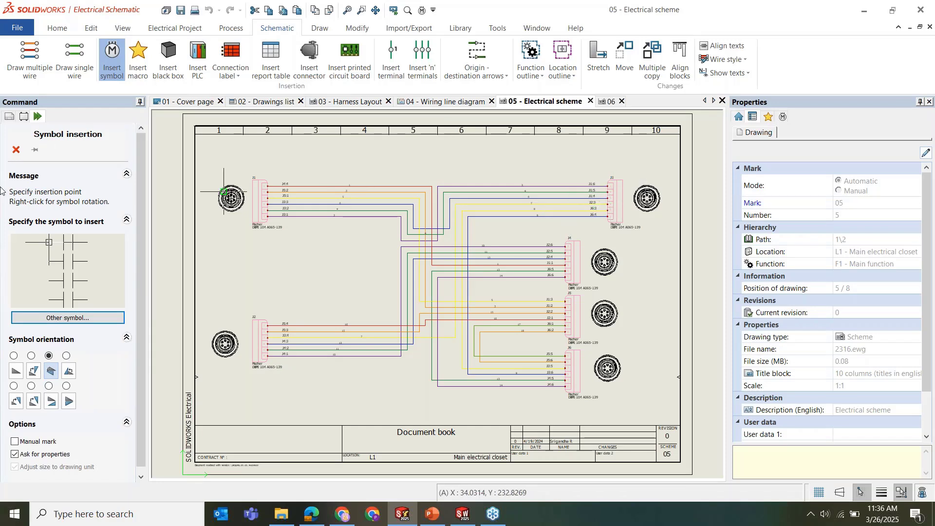
click(16, 150)
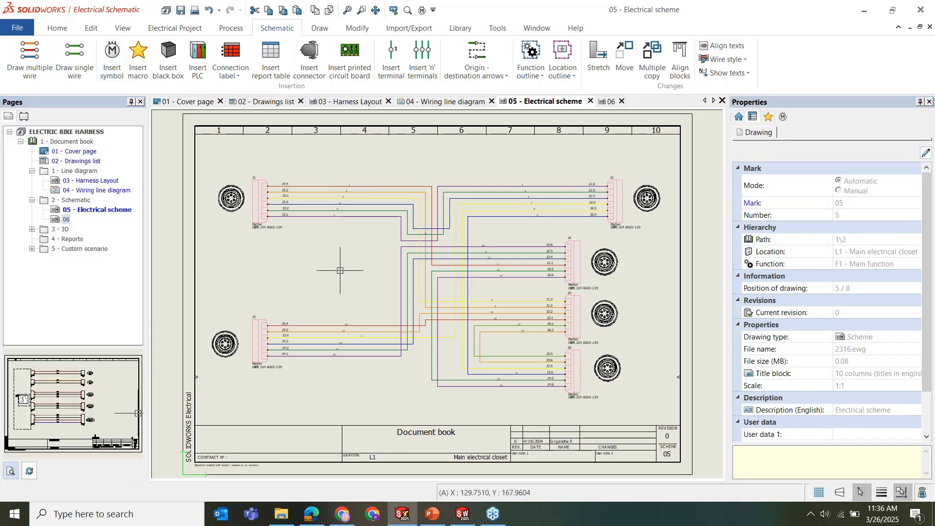
Examine connector J3's pins, wire destinations, part reference and front-view symbol up close
scroll(635, 178, up, 1)
scroll(635, 177, up, 3)
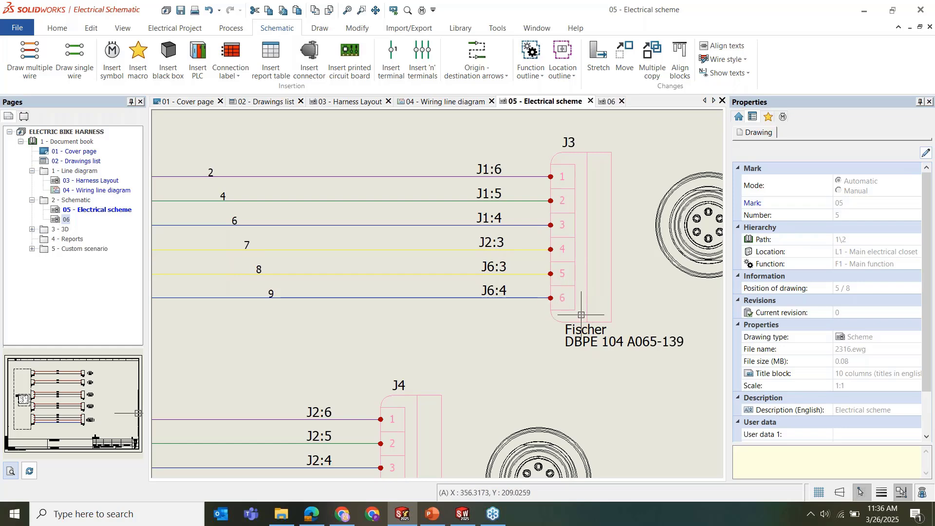
middle_drag(656, 322, 537, 305)
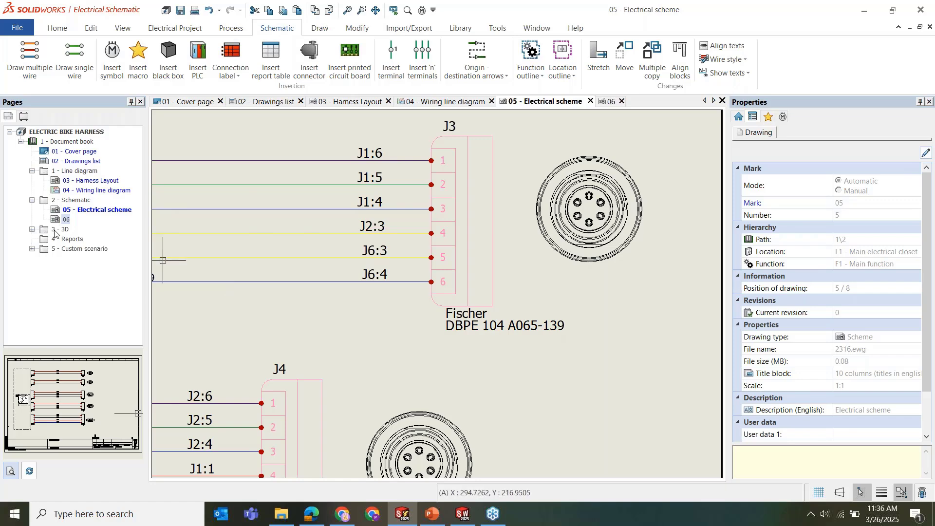
Start numbering new wires on the electrical scheme without modifying existing numbers, and decline the request
middle_click(449, 380)
middle_click(448, 380)
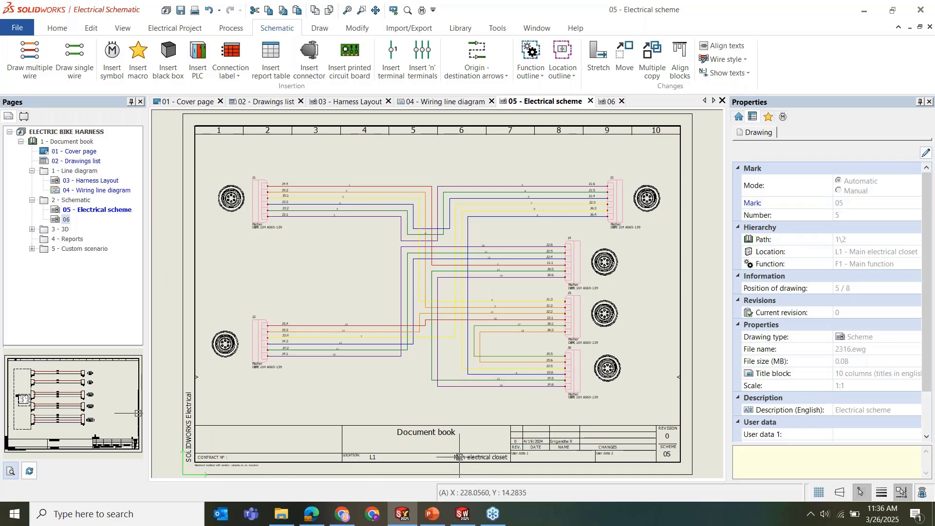
click(231, 27)
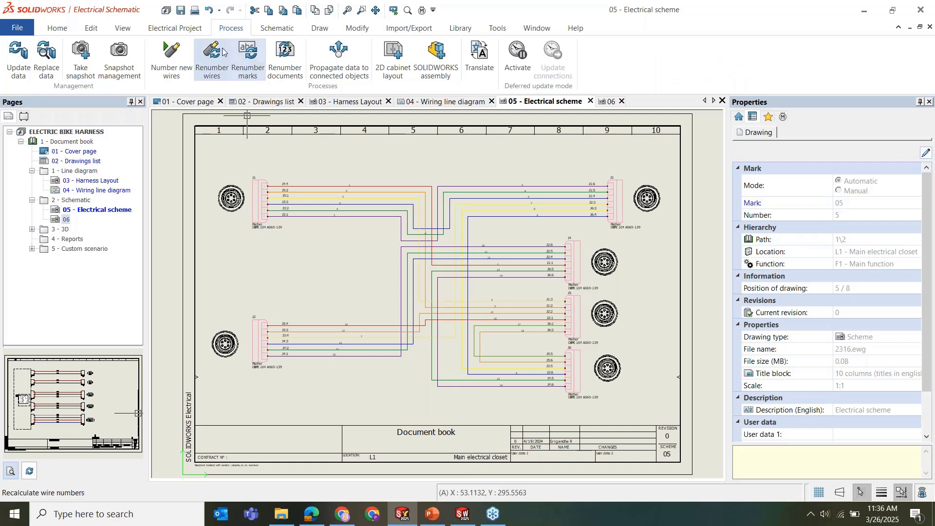
click(187, 65)
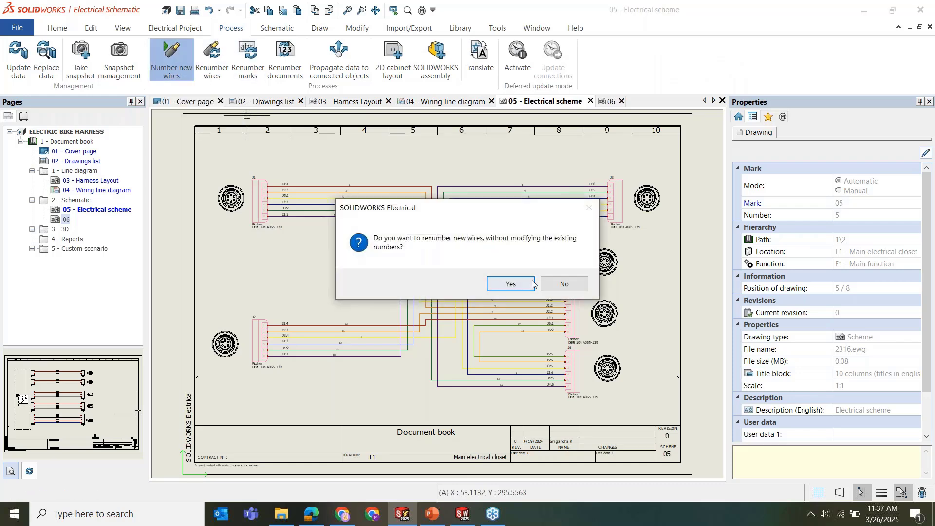
click(565, 284)
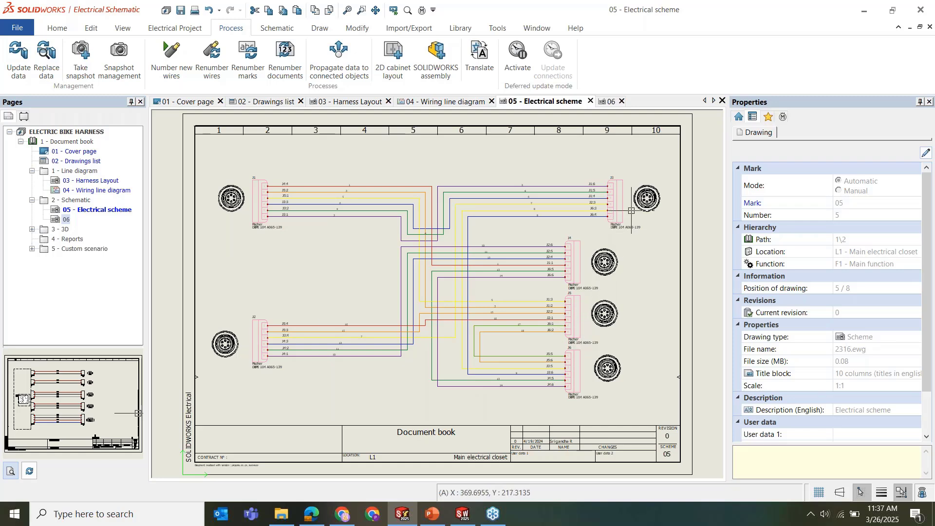
Switch to the electrical bike assembly in SOLIDWORKS, dismiss the open summary and examine the connectors on the two boxes in the frame
click(454, 520)
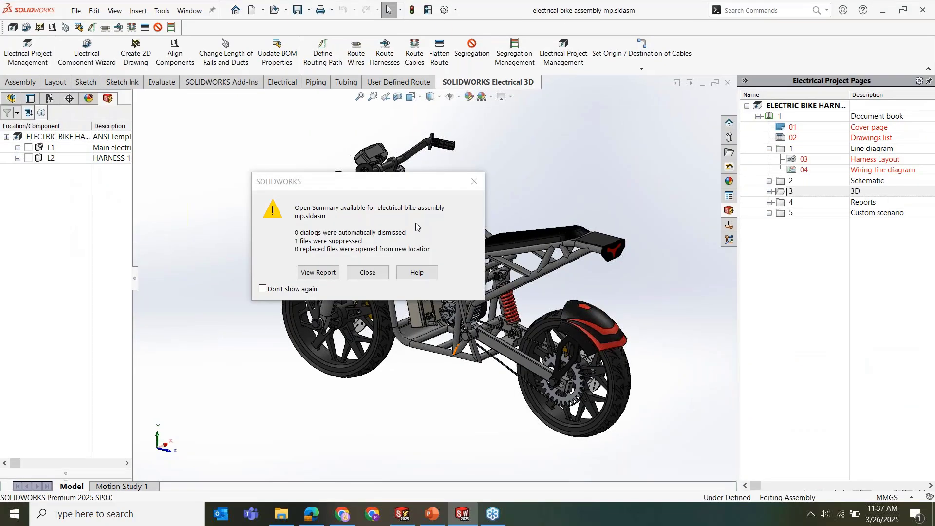
click(488, 180)
middle_drag(459, 267, 459, 278)
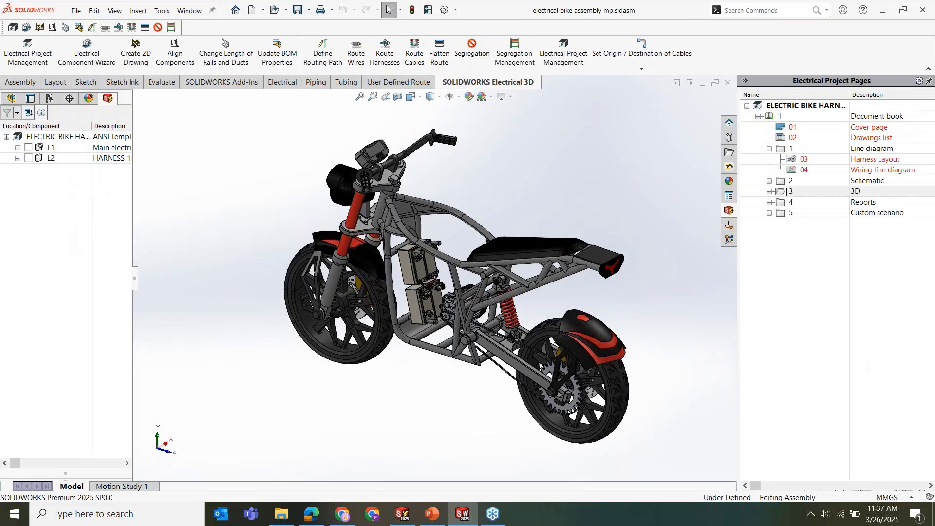
scroll(405, 249, down, 5)
scroll(405, 248, down, 5)
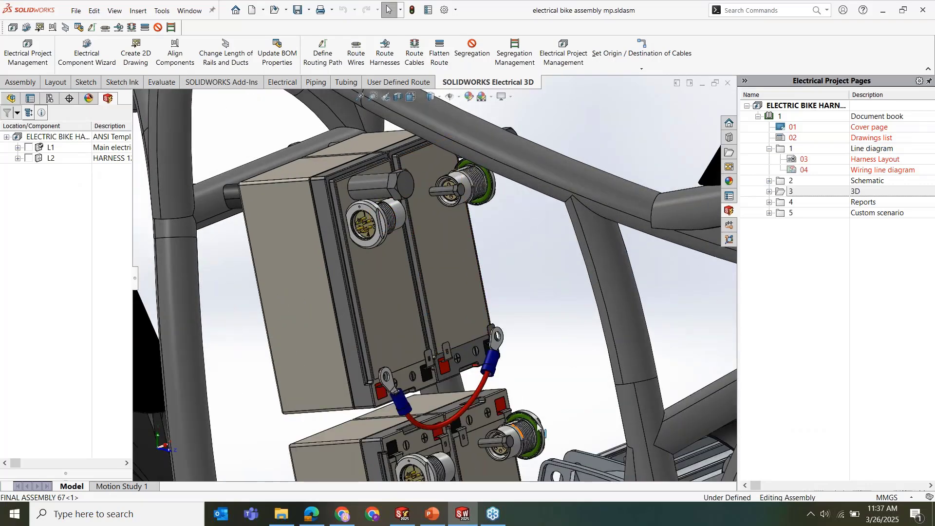
scroll(396, 258, up, 3)
scroll(453, 268, up, 2)
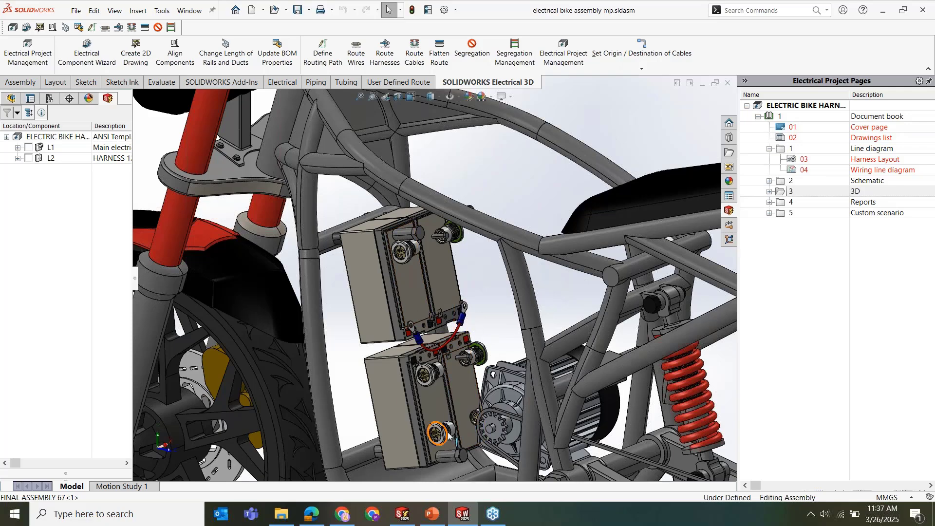
scroll(448, 435, down, 3)
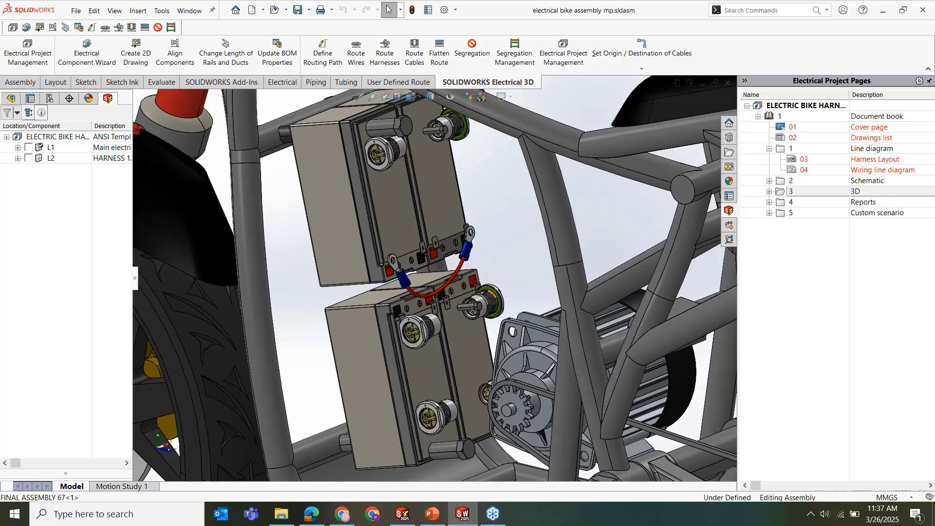
Expand location L1 and connector J1 in the component tree, and highlight J1's DBPE part on the bike
click(18, 147)
click(28, 168)
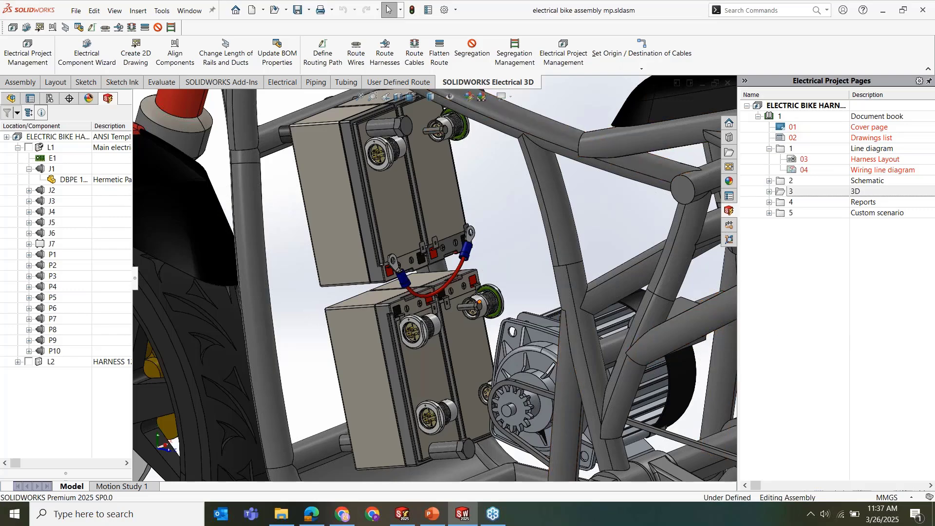
key(f)
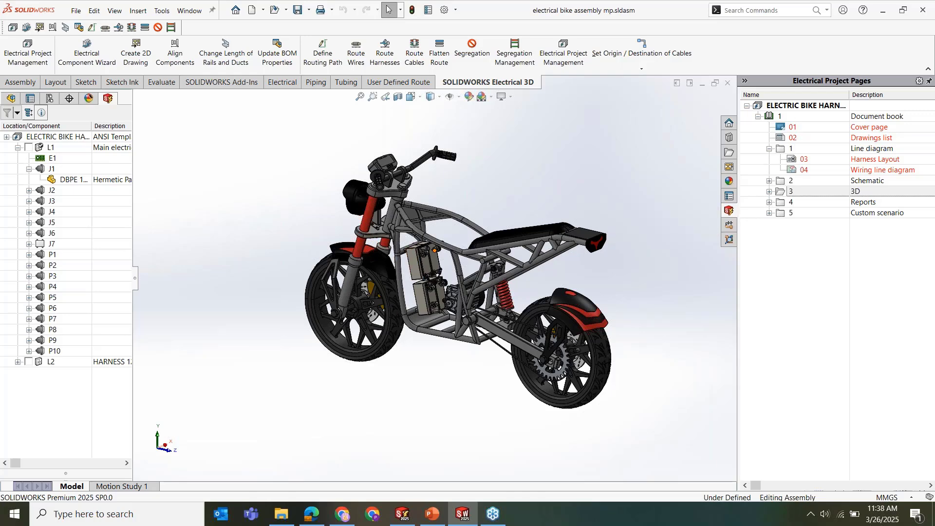
scroll(418, 258, down, 3)
scroll(422, 268, down, 2)
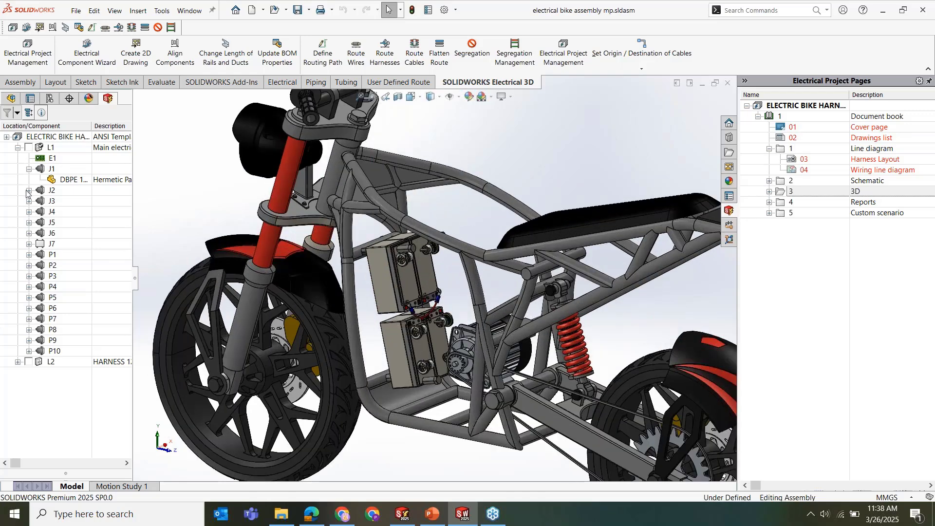
click(61, 180)
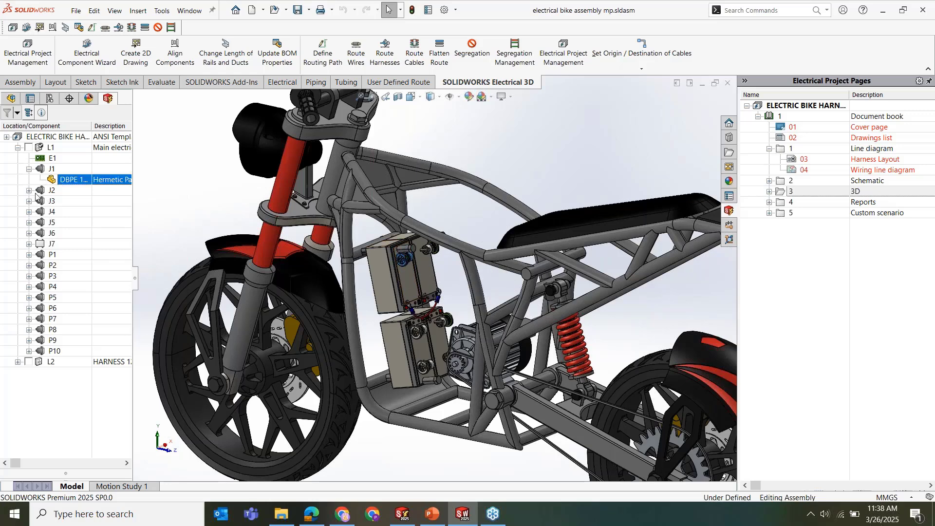
click(39, 194)
Expand every component in the electrical tree and look through their manufacturer parts
click(32, 115)
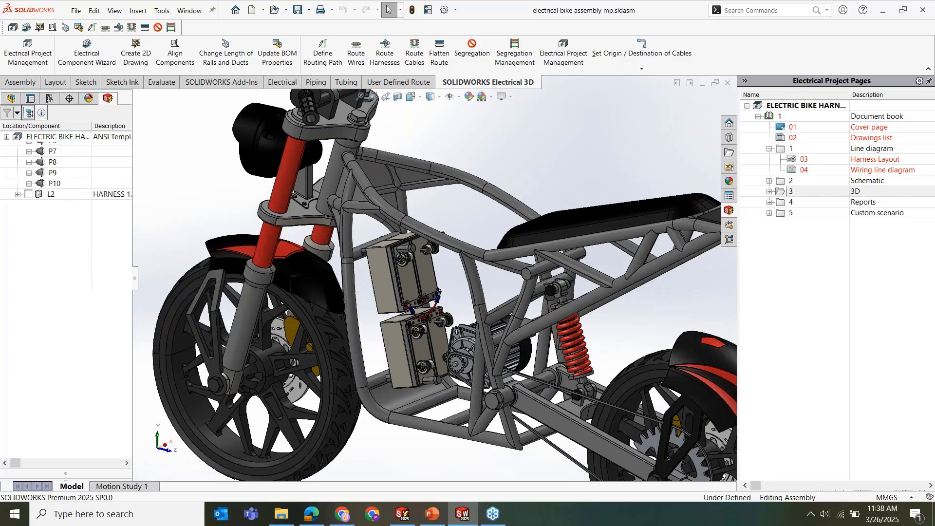
click(30, 113)
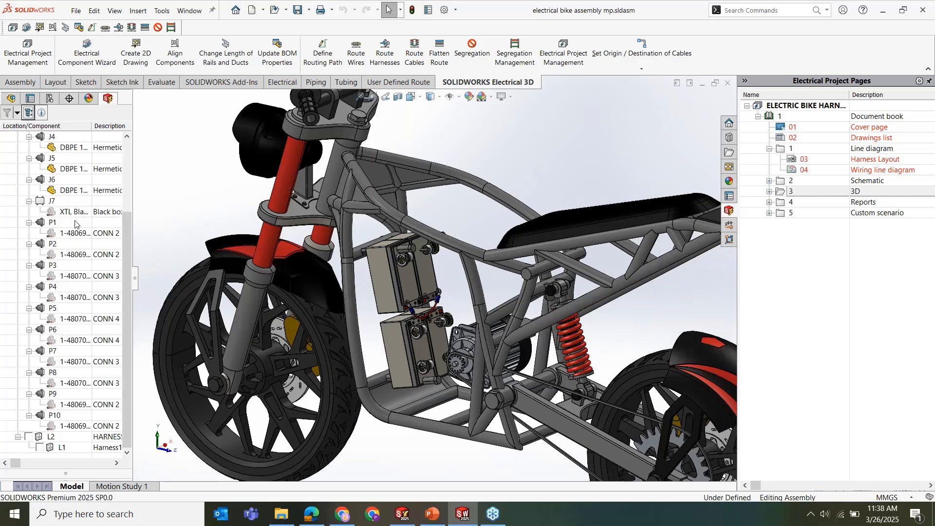
scroll(75, 227, up, 3)
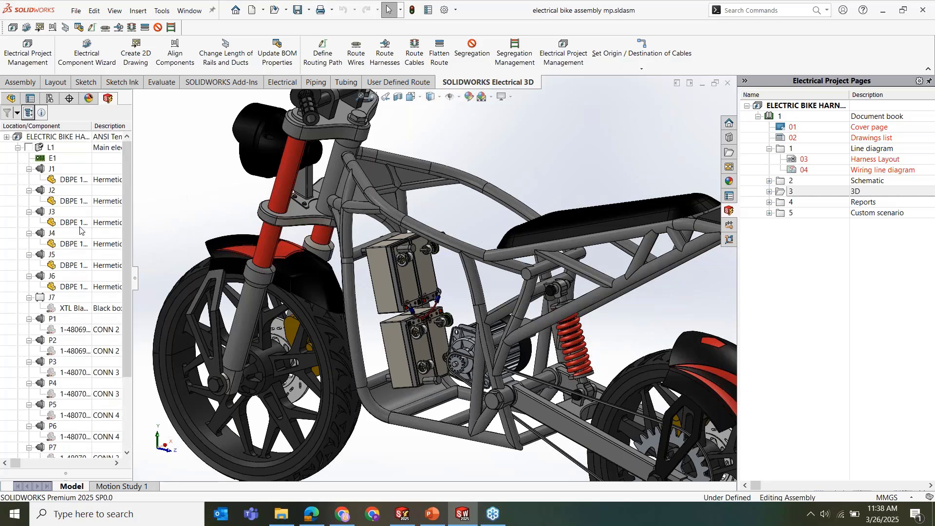
Dissociate connector J4's DBPE part from its 3D model
click(75, 245)
right_click(75, 245)
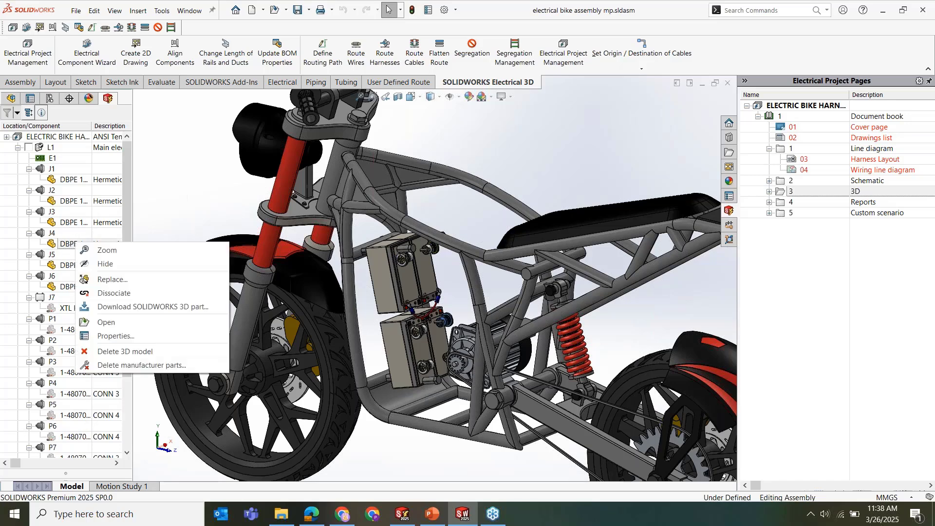
click(112, 294)
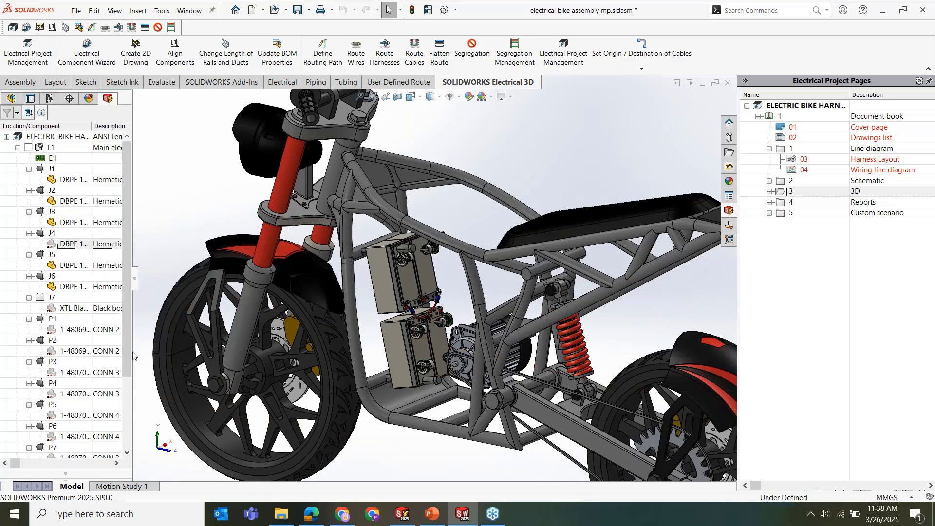
Switch to SOLIDWORKS Electrical, select the whole scheme's wires and connectors for adding to a harness, and bring up the harness selector
click(404, 513)
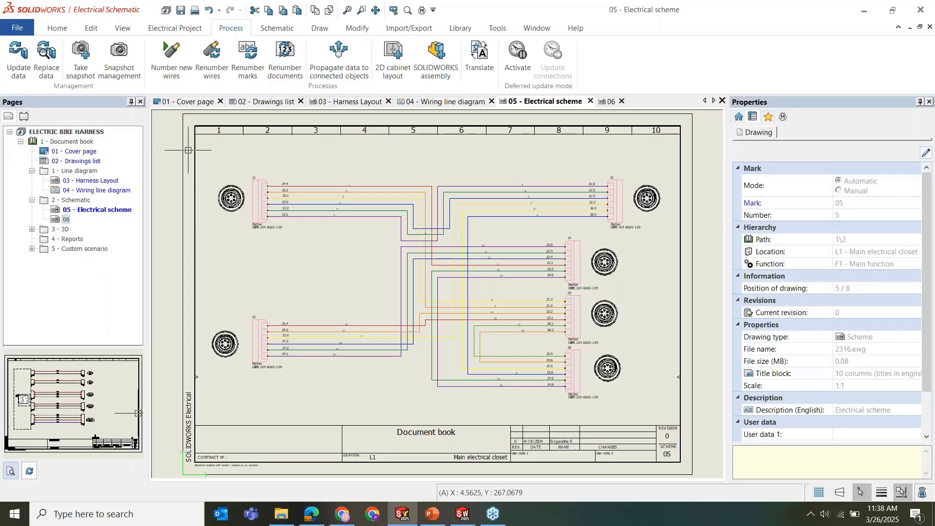
click(667, 415)
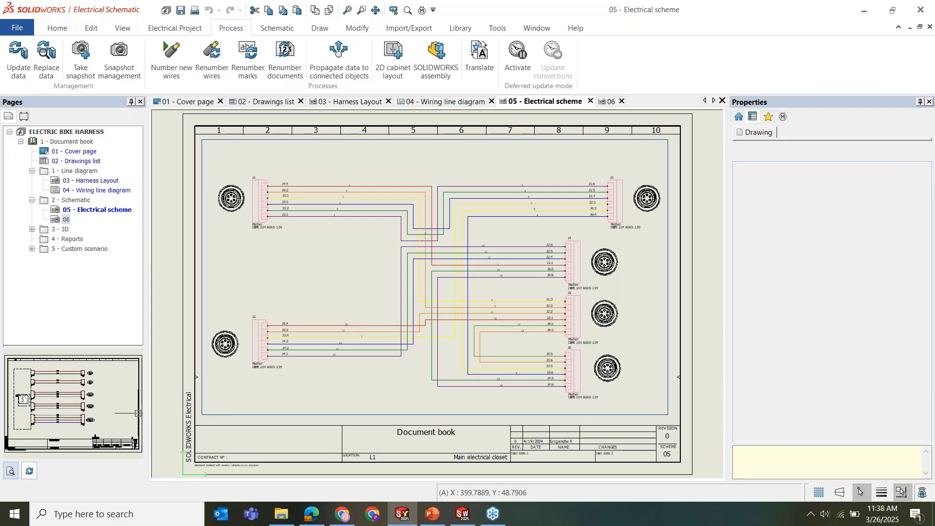
right_click(396, 185)
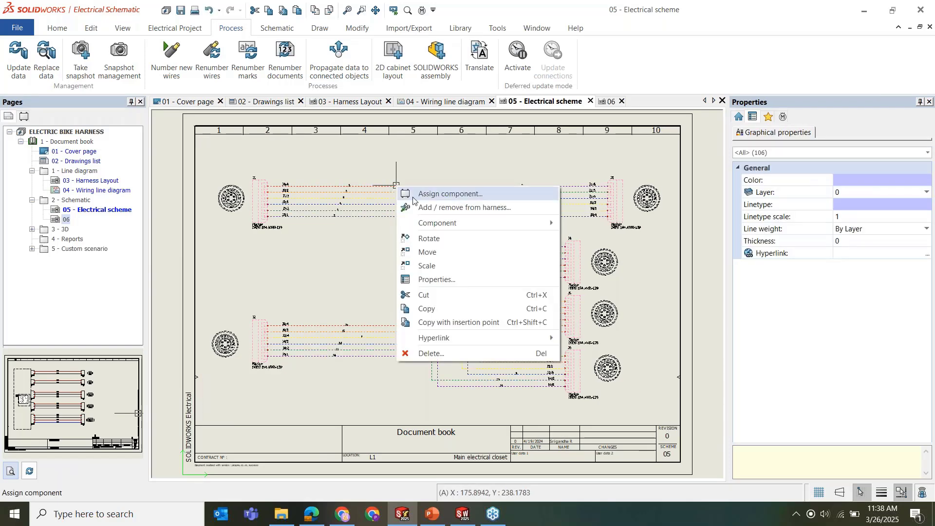
click(431, 207)
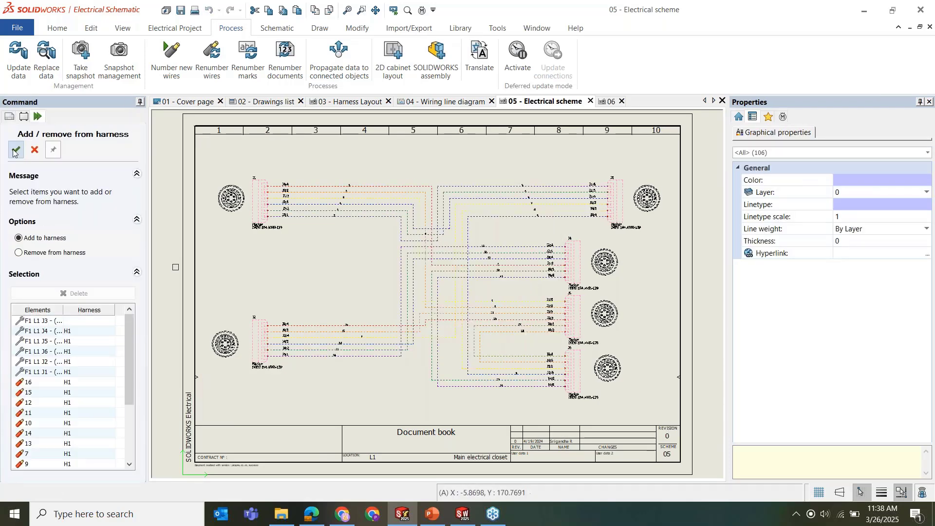
click(16, 150)
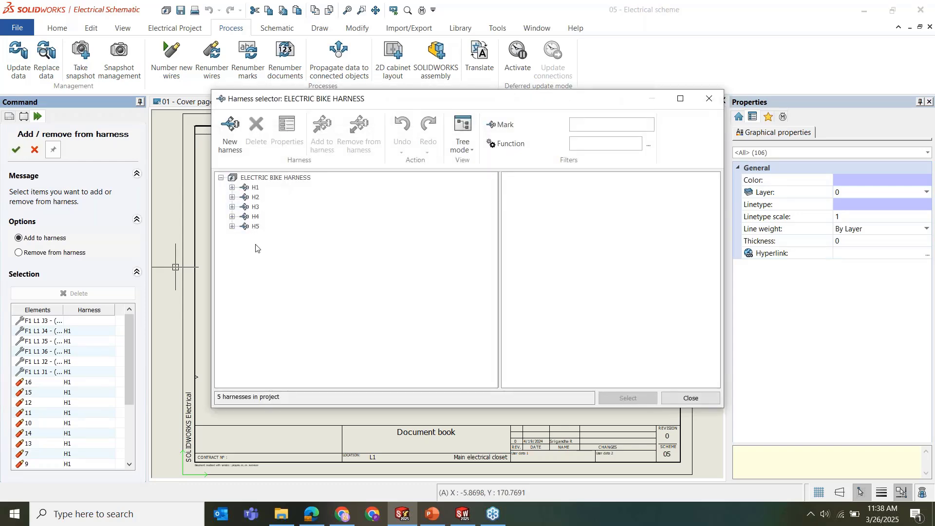
Examine the wires and components belonging to harness H1 and select that harness
click(232, 187)
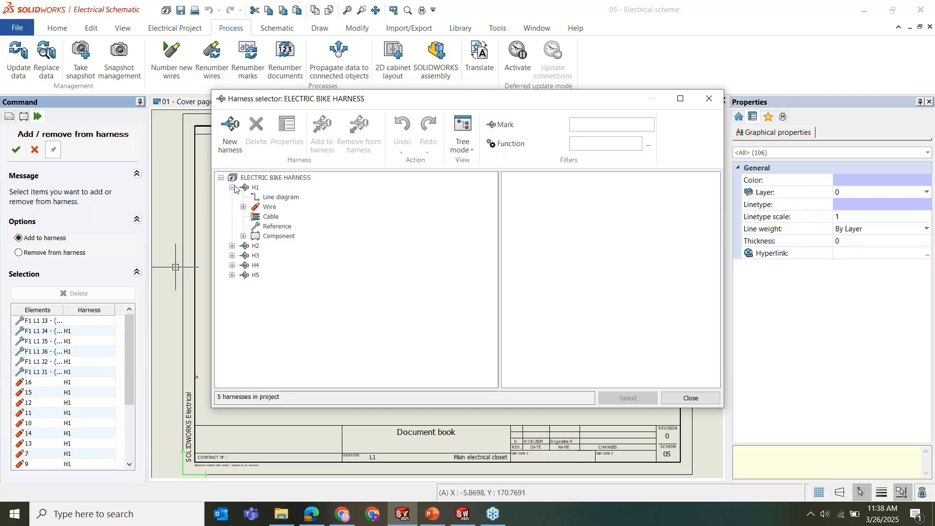
click(243, 207)
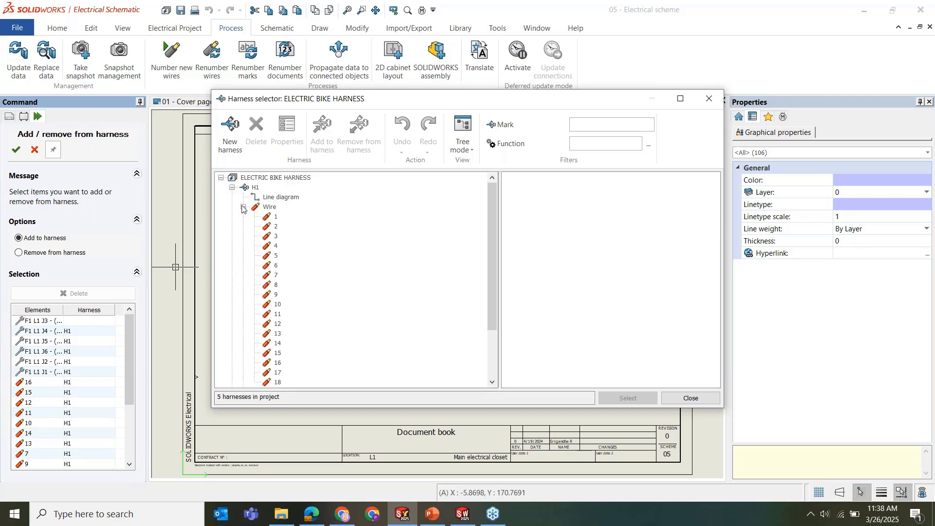
click(243, 207)
click(243, 236)
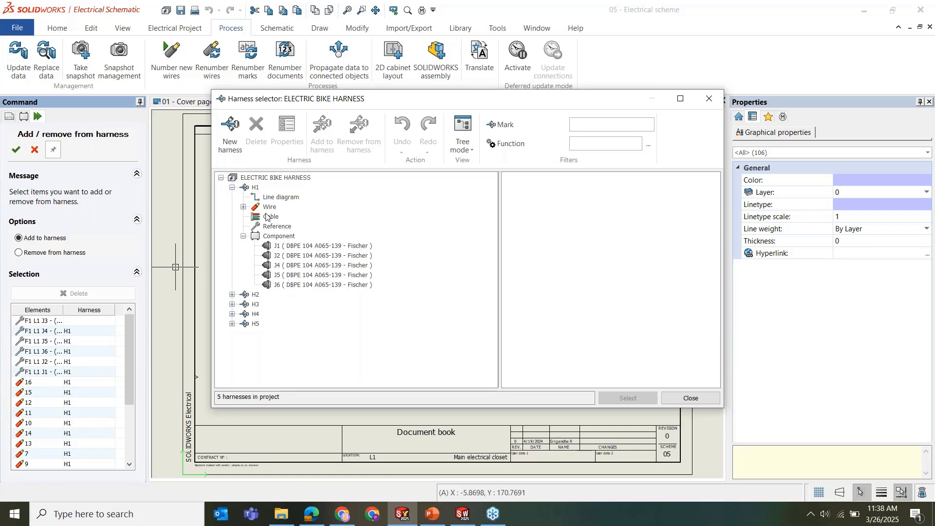
click(255, 188)
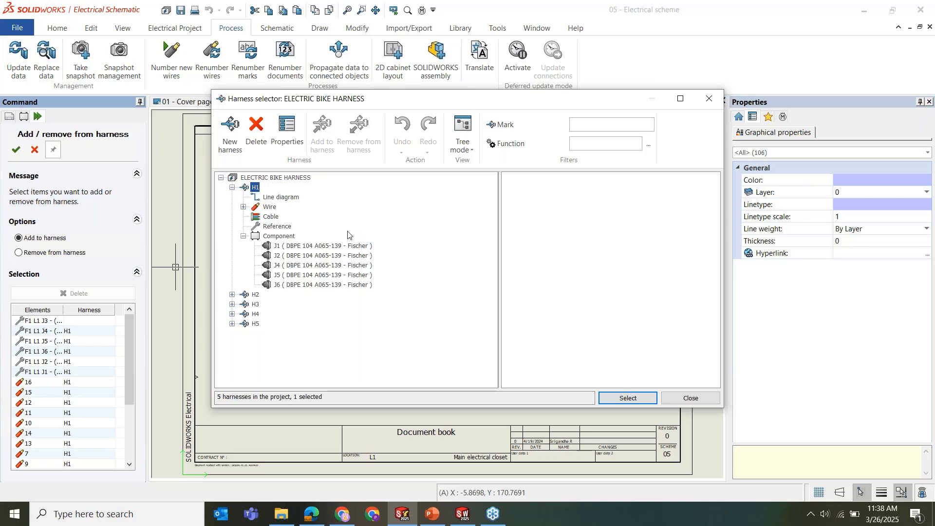
Expand harnesses H2, H3, H4 and H5 to check their contents
click(232, 295)
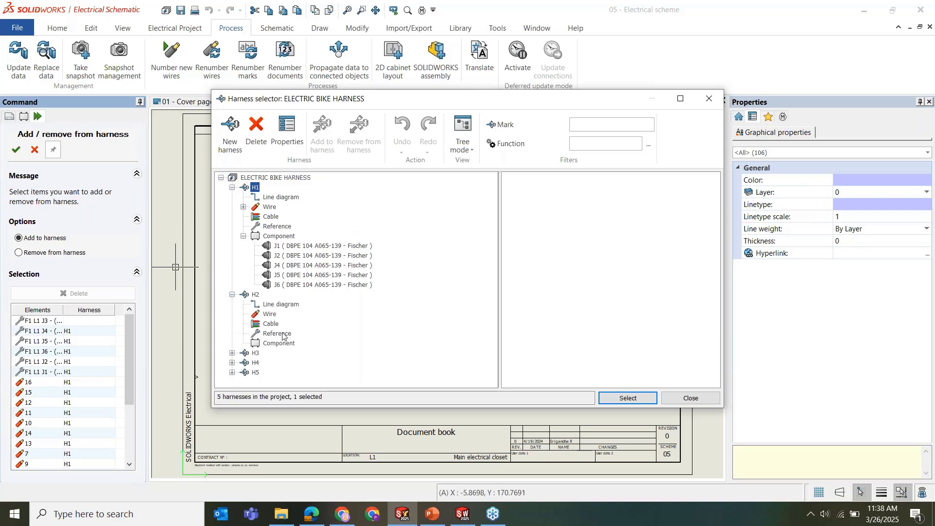
click(231, 352)
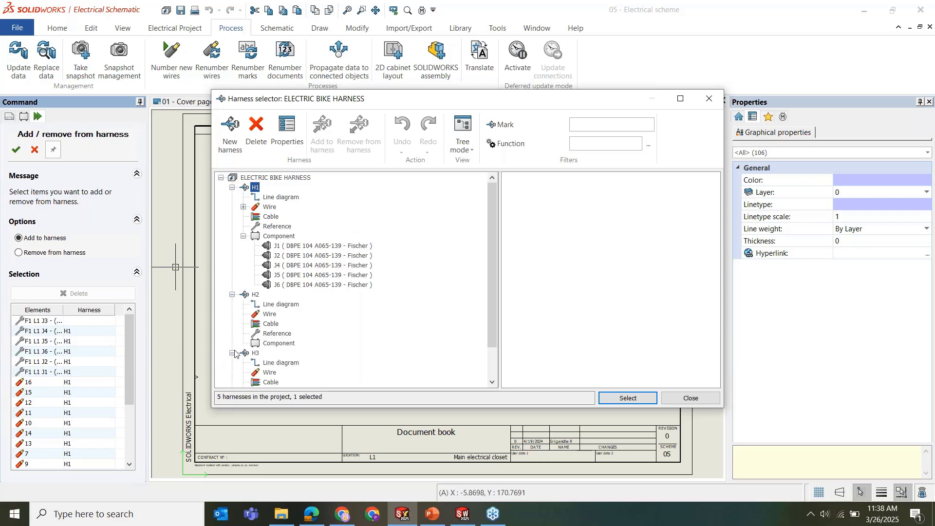
scroll(232, 365, down, 2)
click(233, 372)
scroll(241, 373, down, 2)
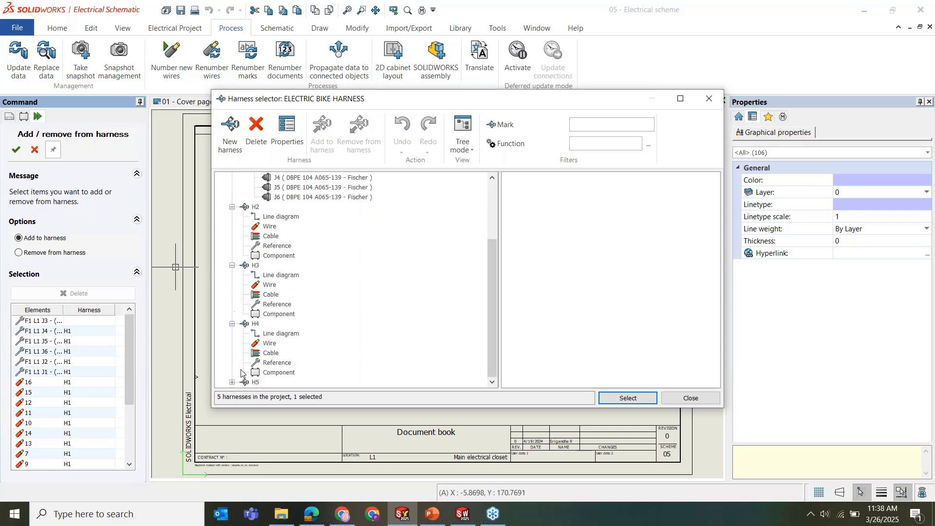
click(233, 382)
scroll(267, 366, down, 2)
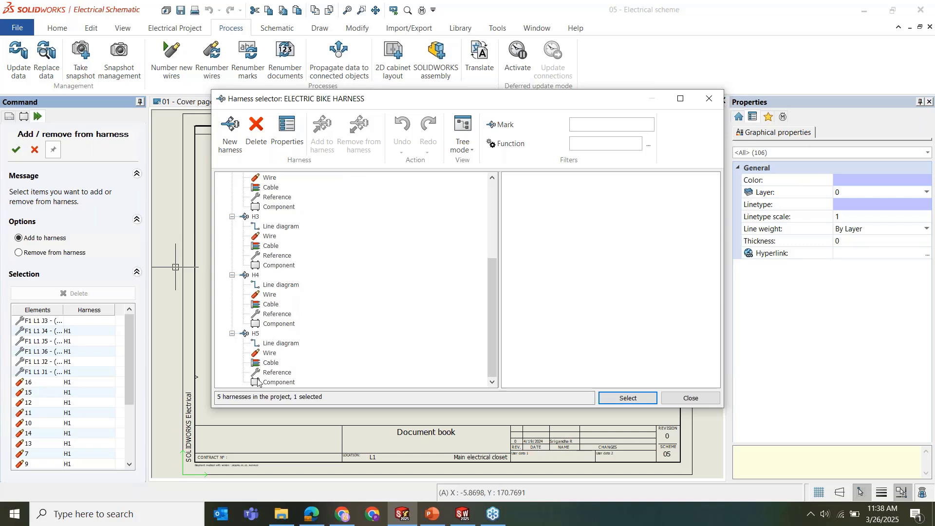
Delete harnesses H3, H4 and H2 from the project
click(255, 334)
click(255, 276)
click(255, 217)
click(257, 134)
click(504, 286)
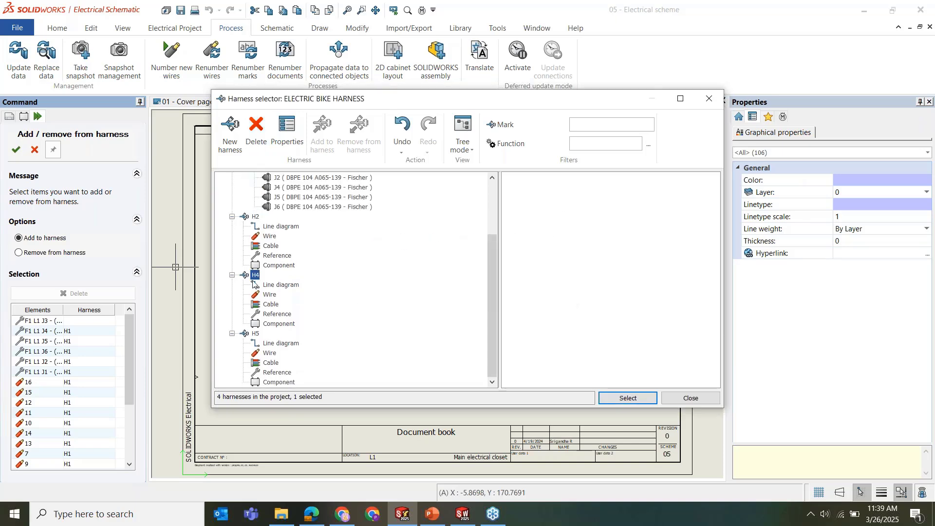
click(264, 142)
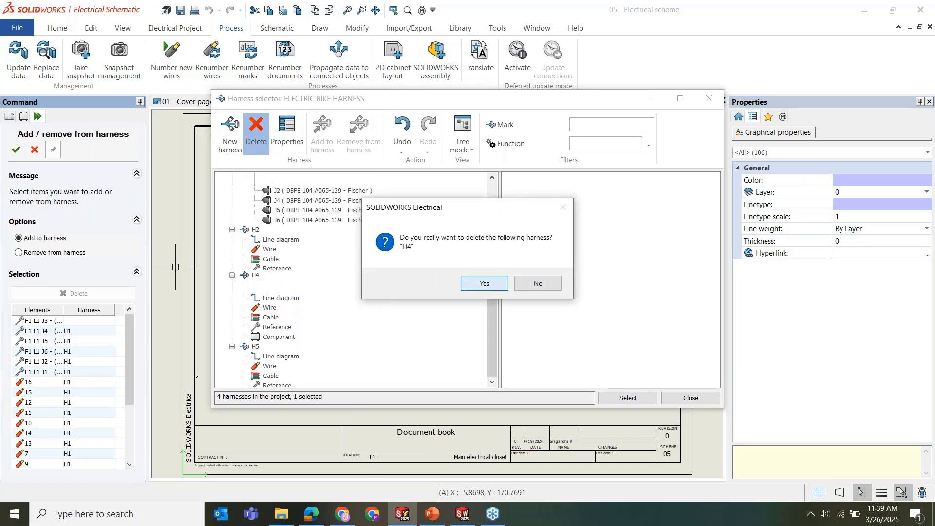
click(485, 285)
click(267, 141)
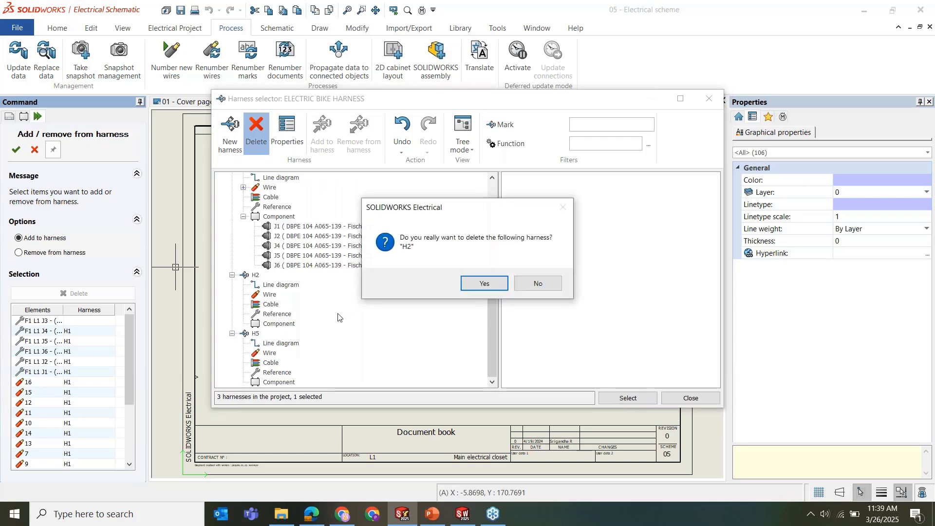
click(483, 282)
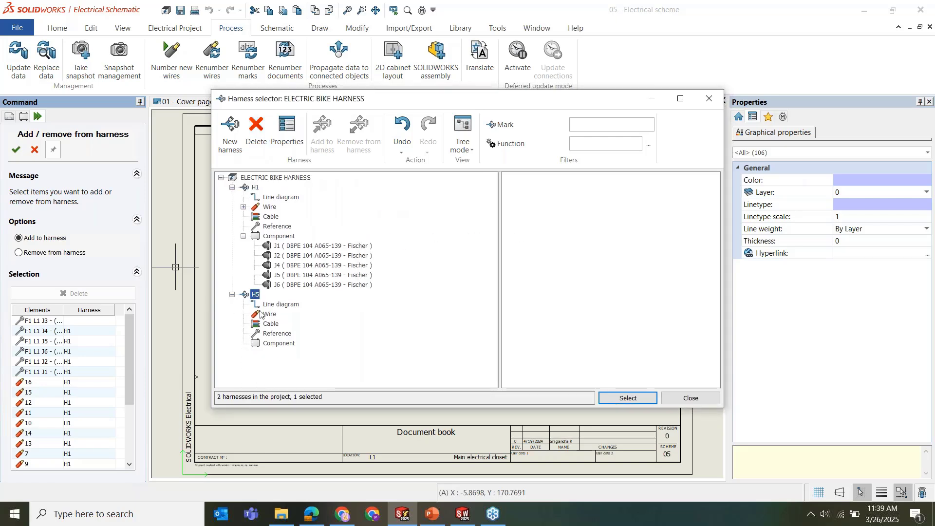
Delete harness H5 and assign the selected wires and connectors to harness H1, leaving the harness command
click(256, 134)
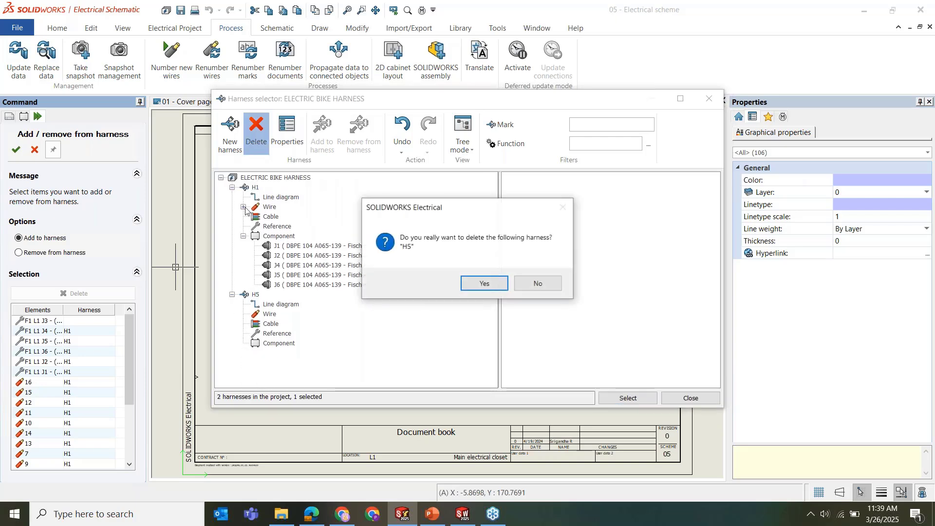
click(469, 285)
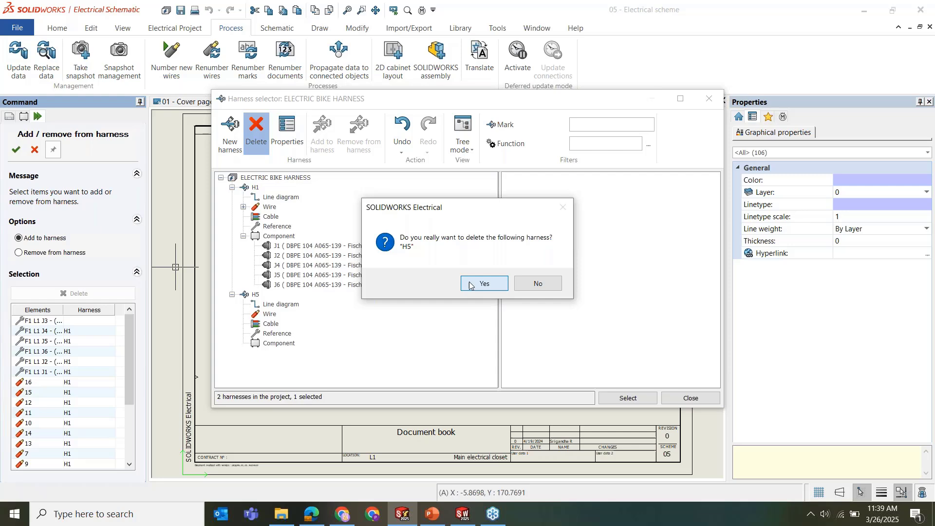
click(232, 188)
click(643, 398)
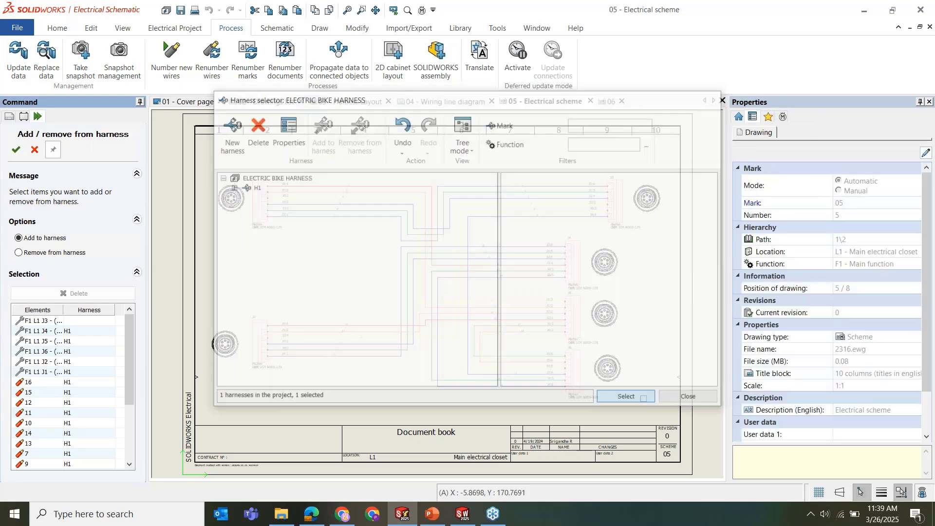
key(Escape)
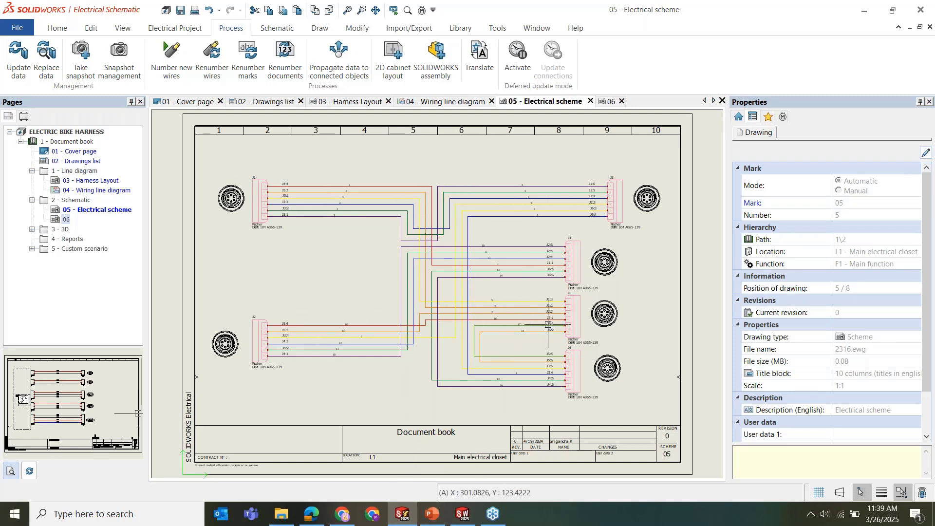
Switch to the bike assembly in SOLIDWORKS and hide the three bolts around the connectors on the upper battery box
click(411, 520)
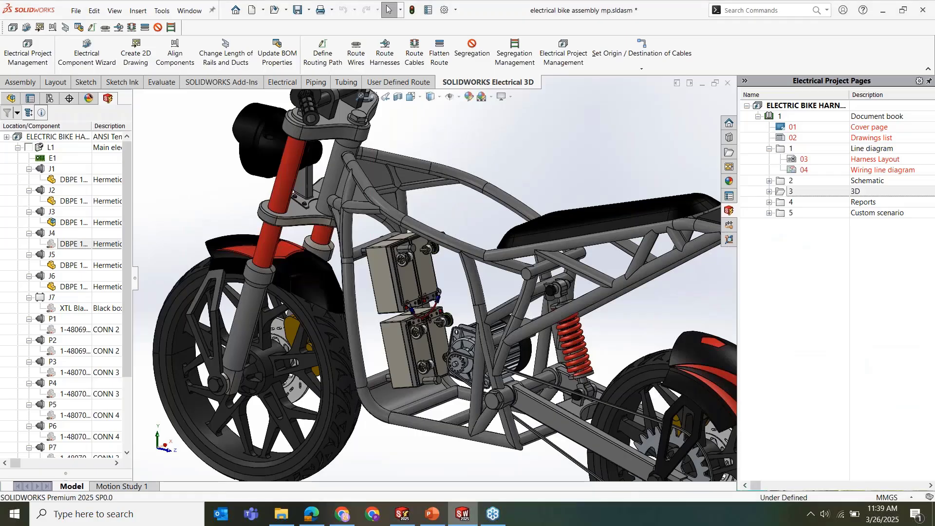
scroll(412, 254, down, 10)
scroll(477, 261, down, 1)
middle_drag(477, 261, 479, 220)
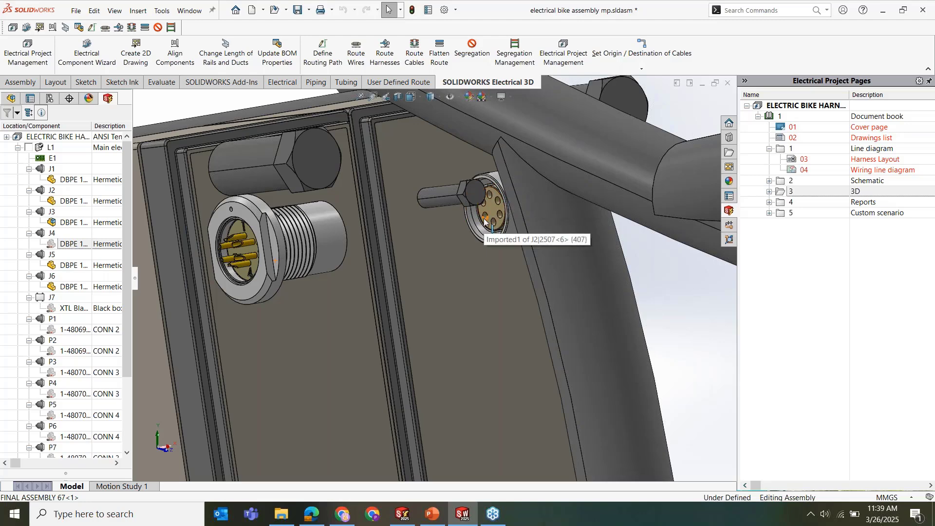
middle_drag(501, 278, 517, 300)
click(528, 190)
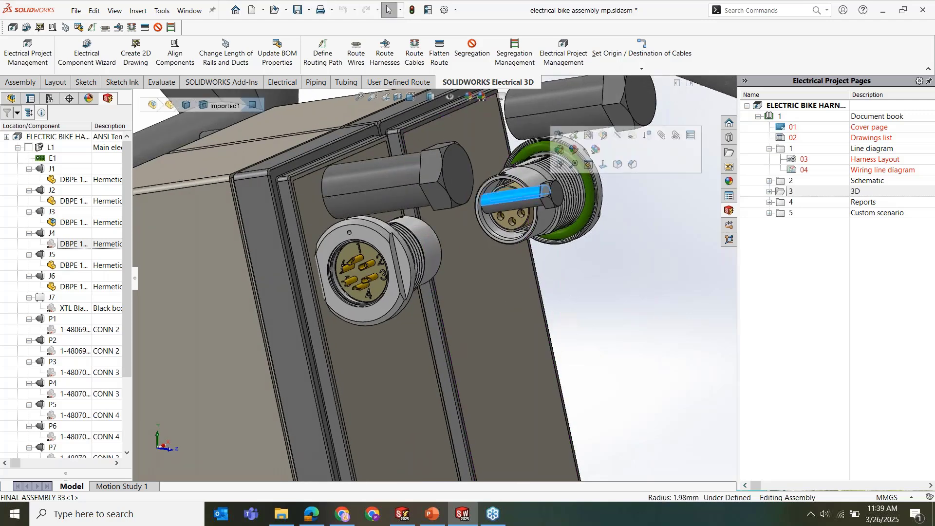
click(617, 134)
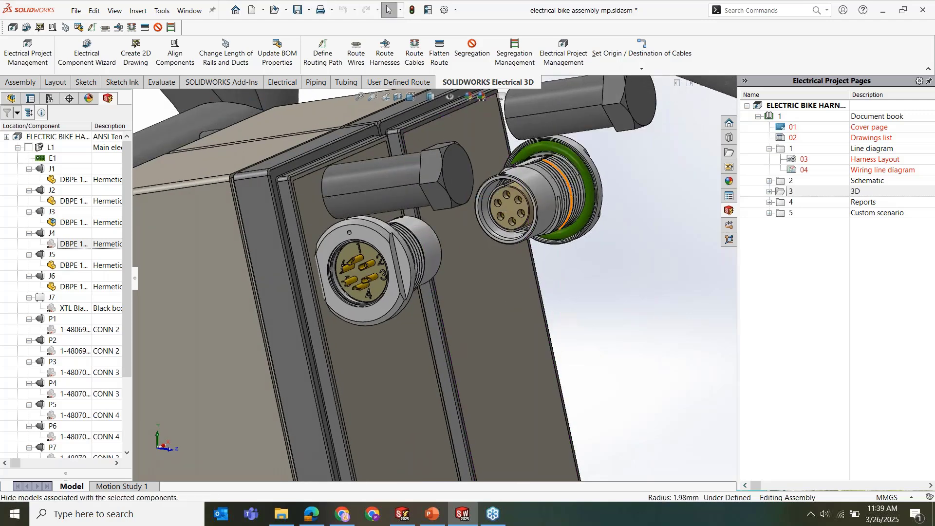
click(404, 168)
click(471, 144)
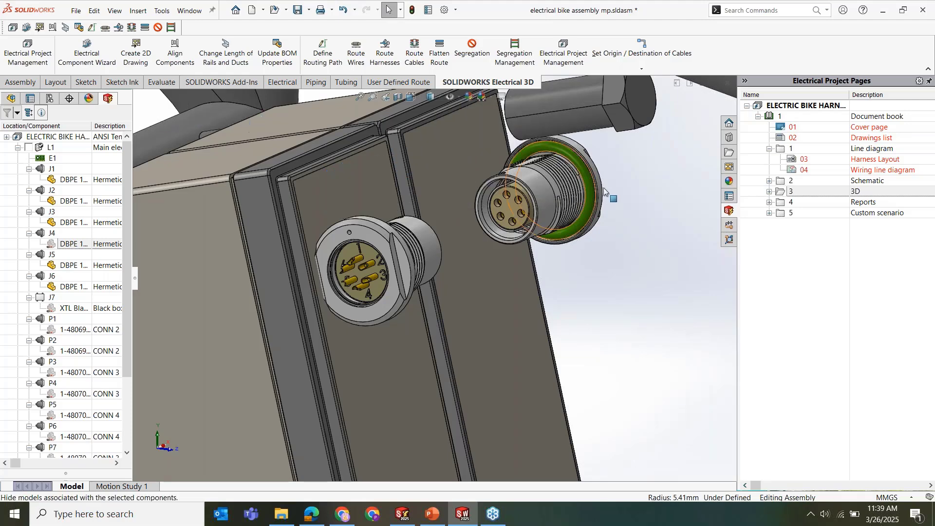
click(560, 100)
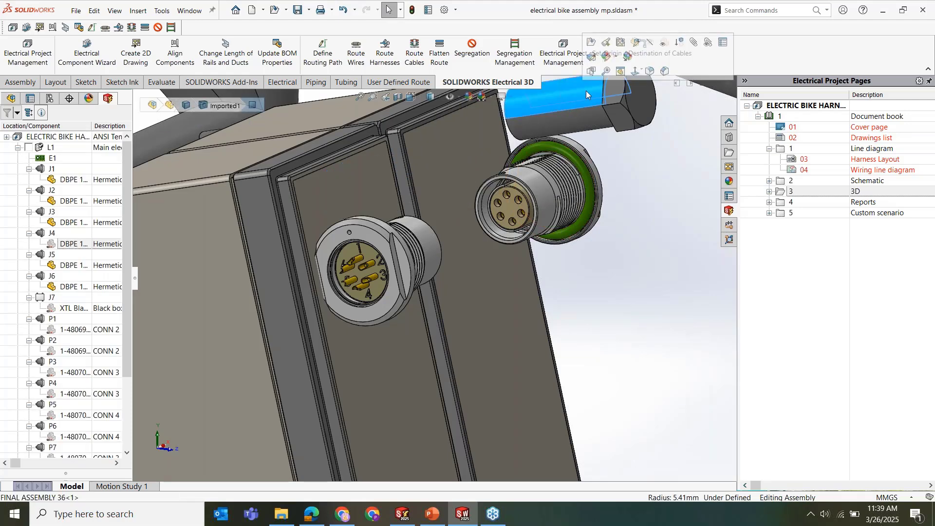
click(645, 47)
Open the six-socket Fischer connector as a separate part without feature recognition and examine its numbered connection points
scroll(524, 386, up, 5)
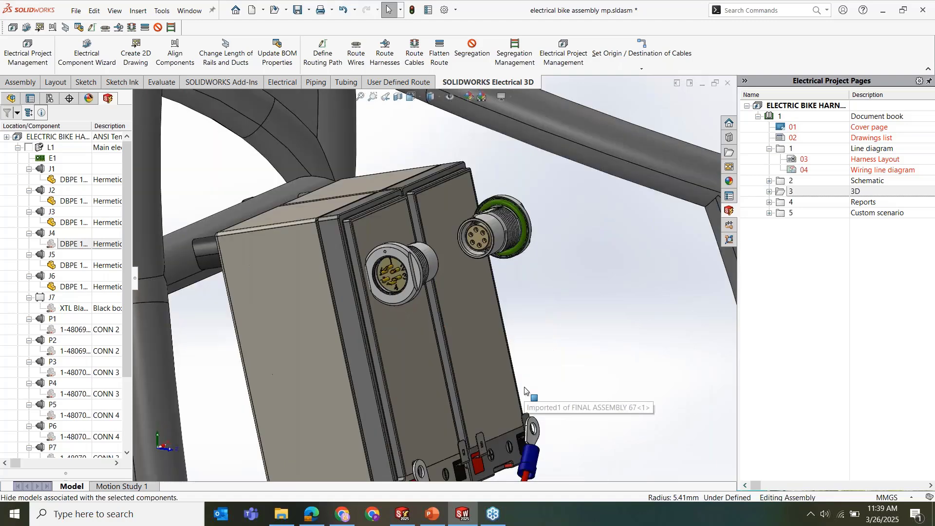
scroll(434, 244, down, 6)
scroll(434, 244, down, 3)
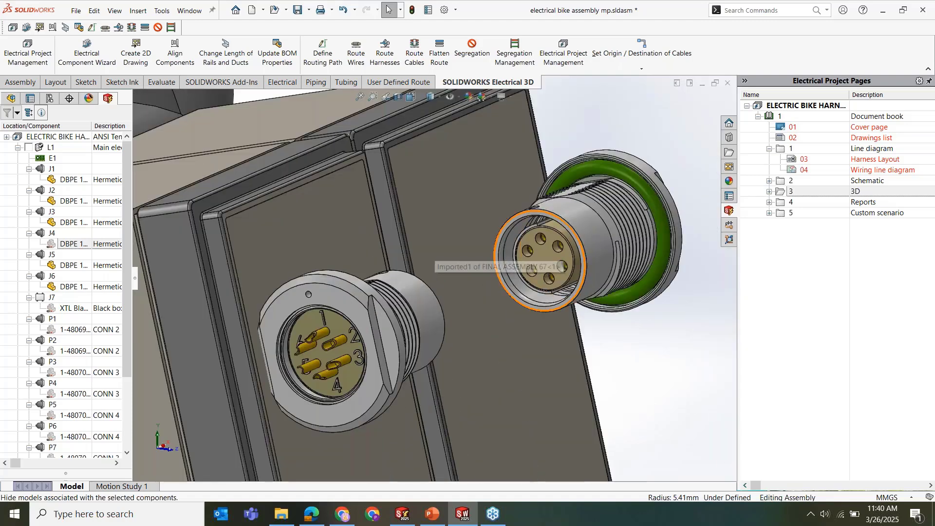
click(583, 214)
click(615, 155)
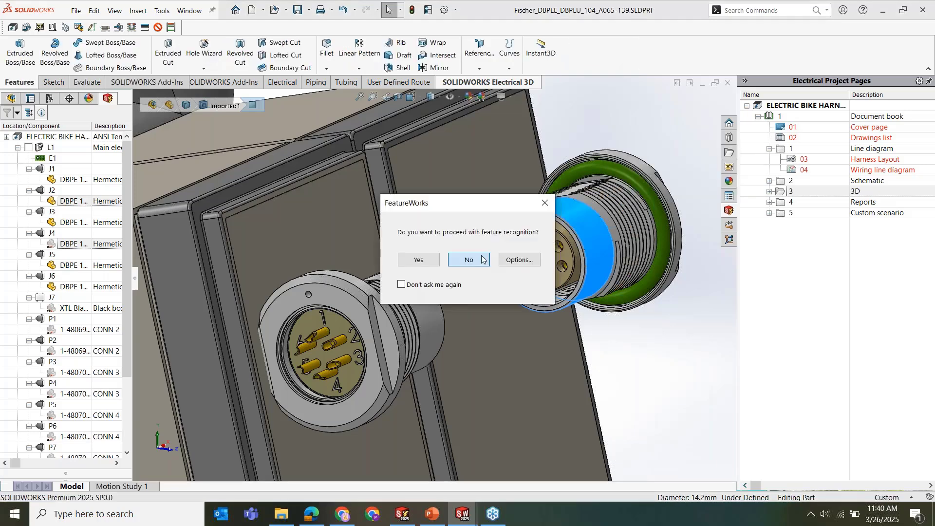
click(482, 259)
scroll(452, 285, down, 4)
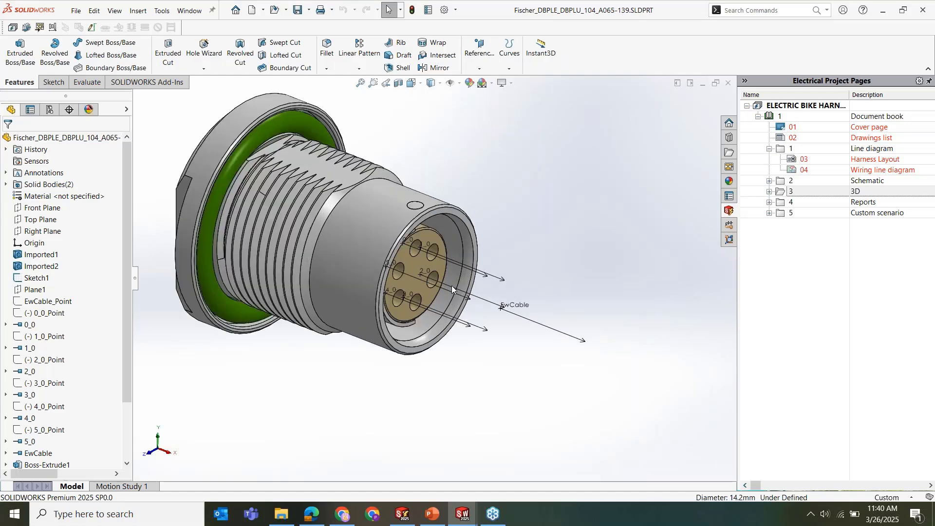
middle_drag(474, 322, 453, 306)
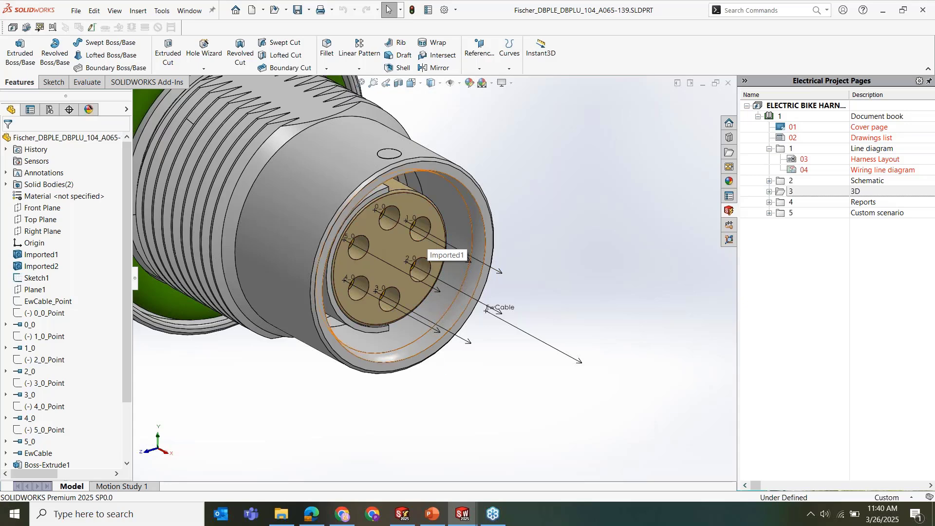
Compare the connection points with connector J1's pins in the electrical scheme, and close the part to return to the bike assembly
click(401, 519)
scroll(244, 201, up, 5)
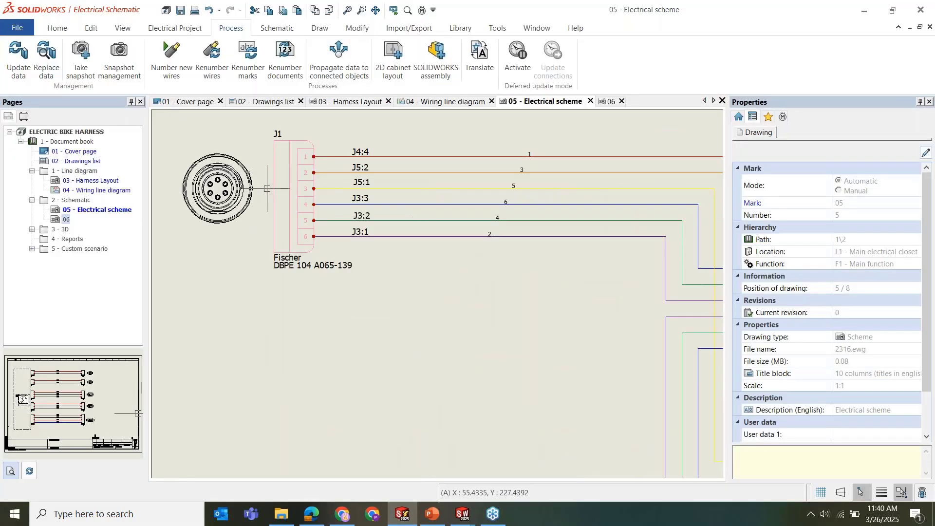
click(402, 512)
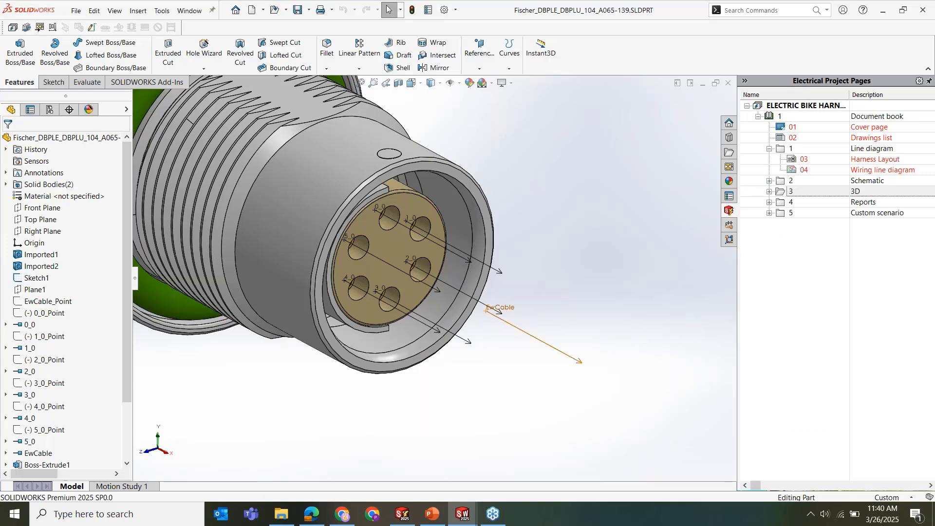
click(728, 83)
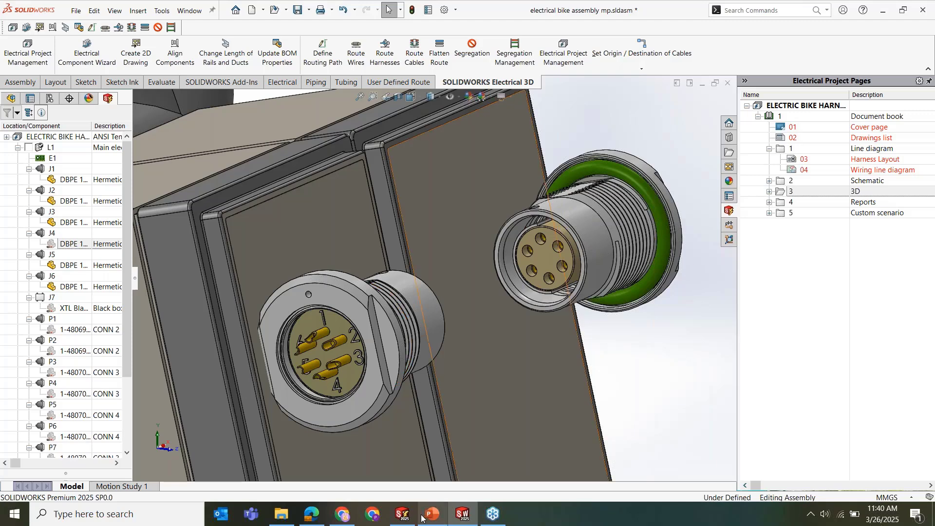
click(404, 515)
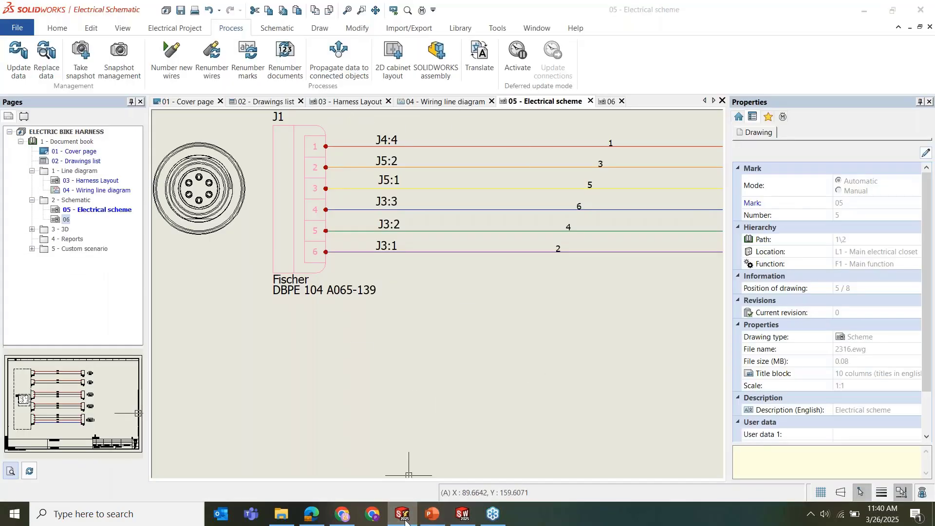
click(463, 514)
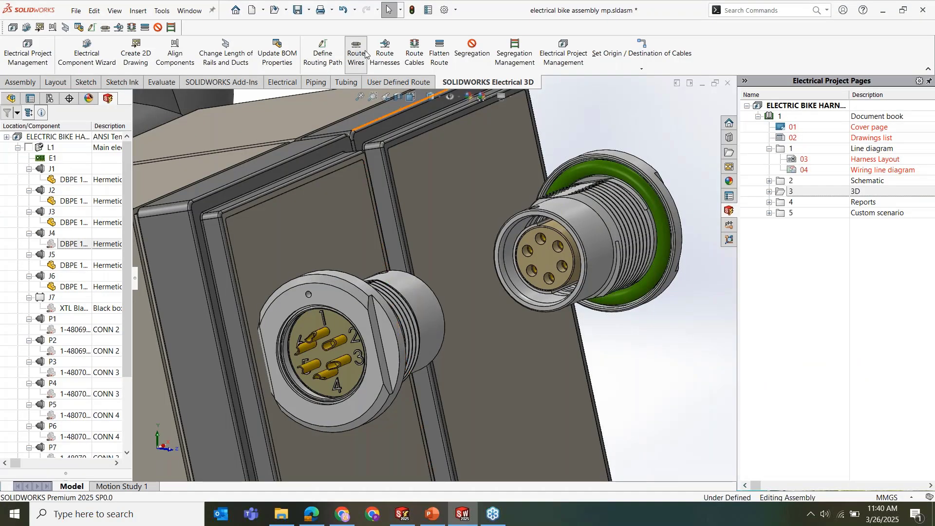
Try to route the individual wires and all cables in the bike assembly
click(356, 51)
click(15, 137)
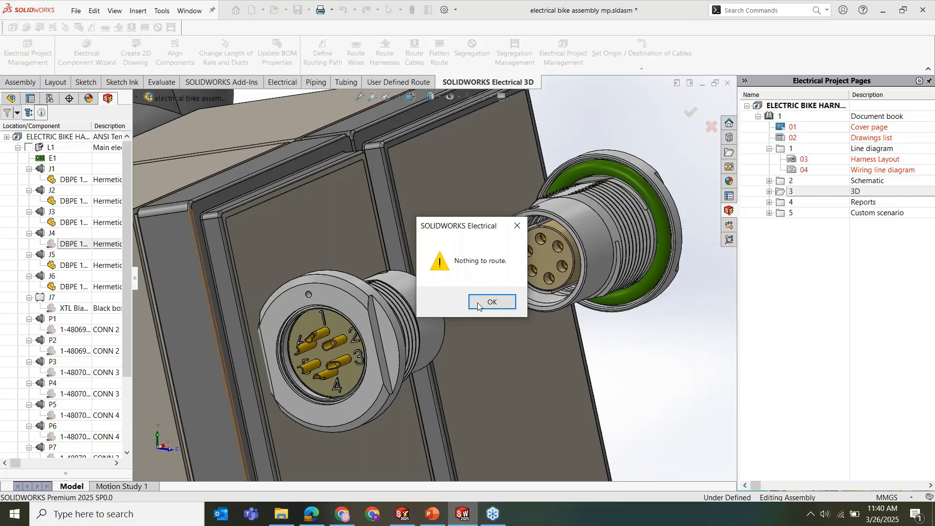
click(491, 302)
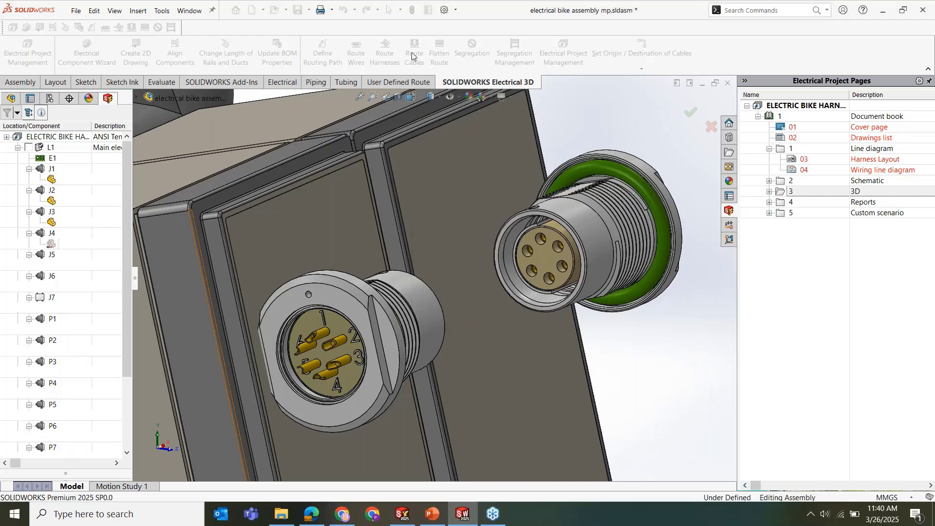
click(415, 55)
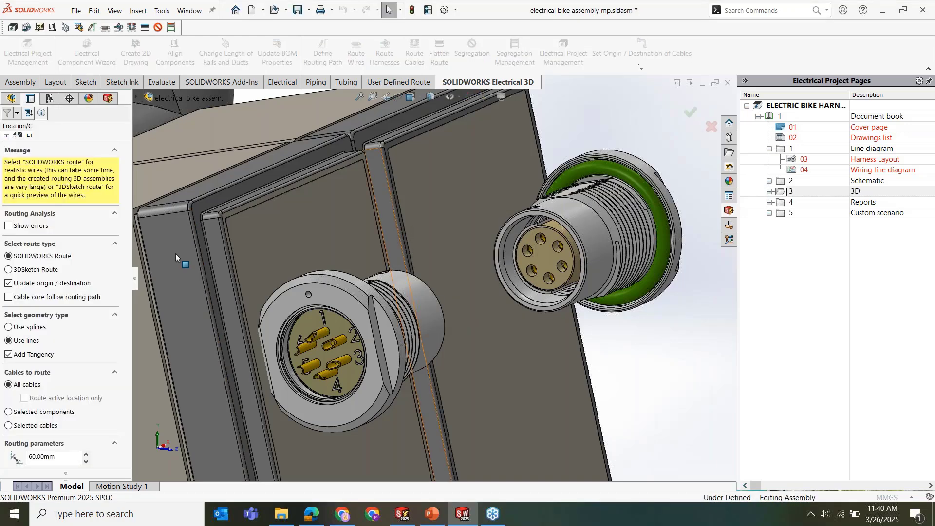
click(8, 130)
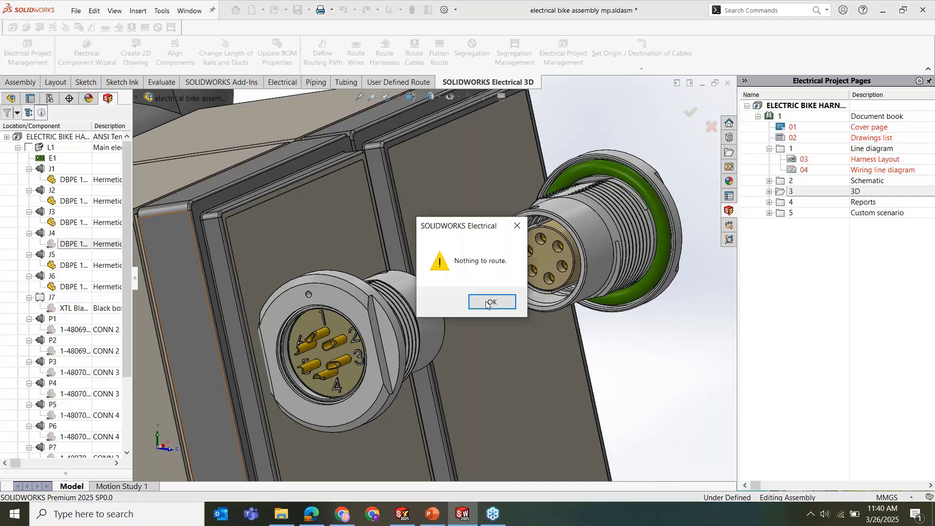
click(486, 303)
Check the wiring on the electrical scheme, and route all harnesses in the bike assembly as a SOLIDWORKS route using lines with tangency
click(402, 514)
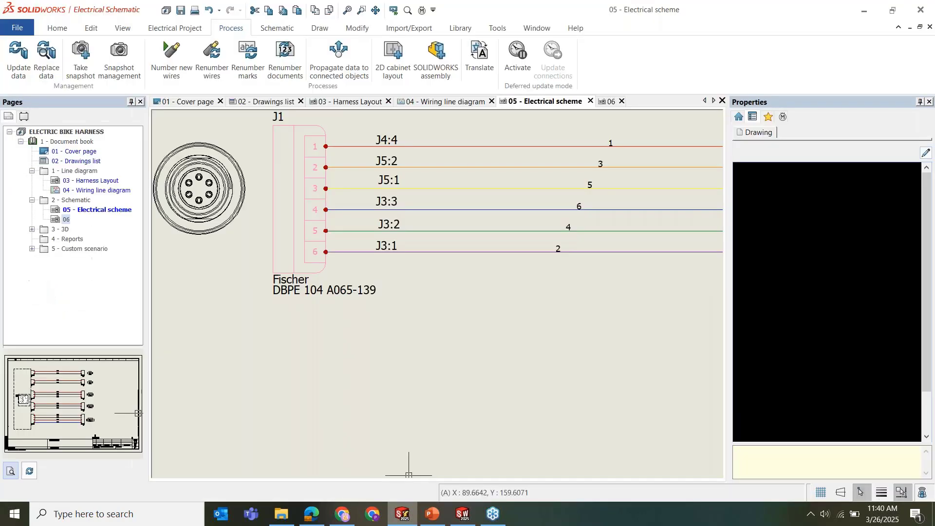
scroll(462, 232, down, 3)
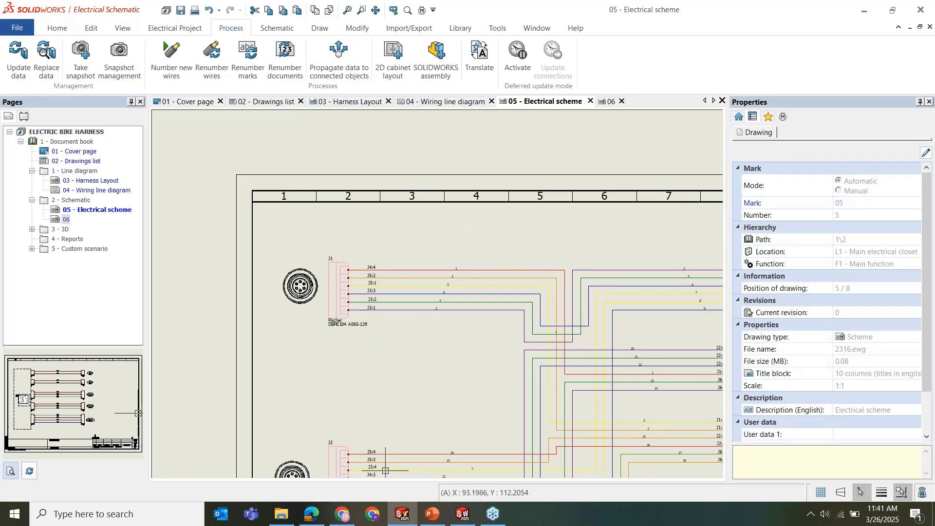
click(389, 509)
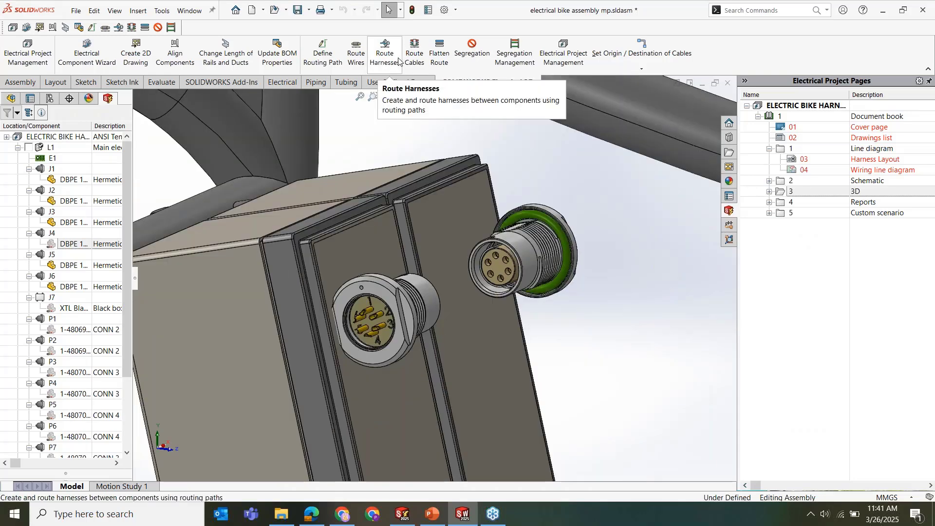
scroll(448, 364, up, 5)
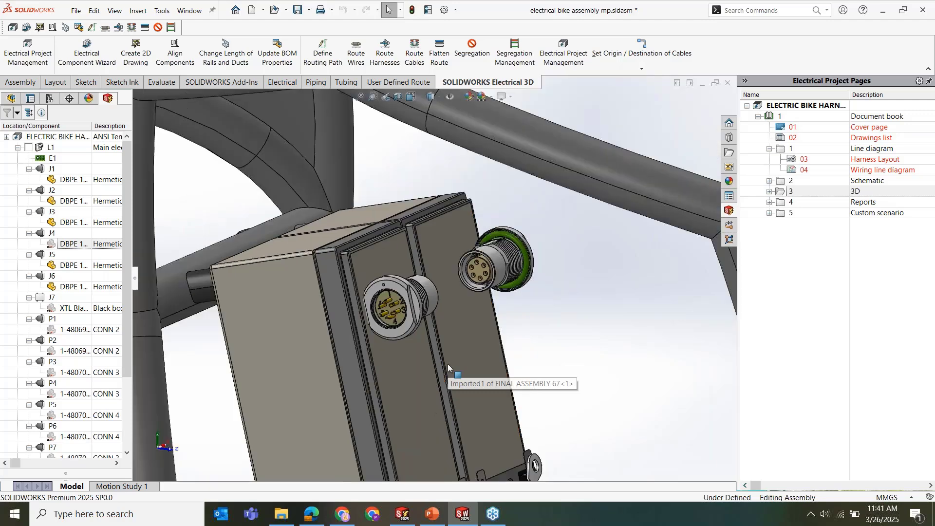
scroll(448, 364, up, 2)
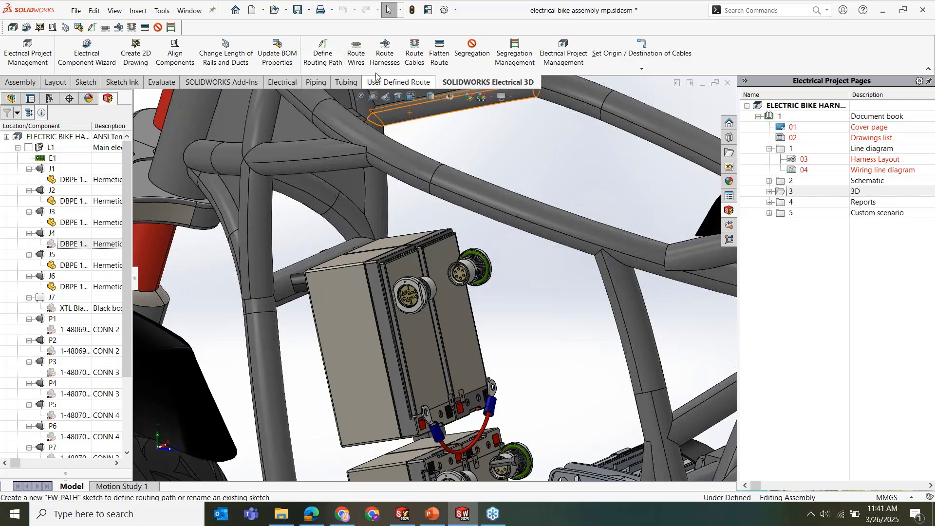
click(386, 56)
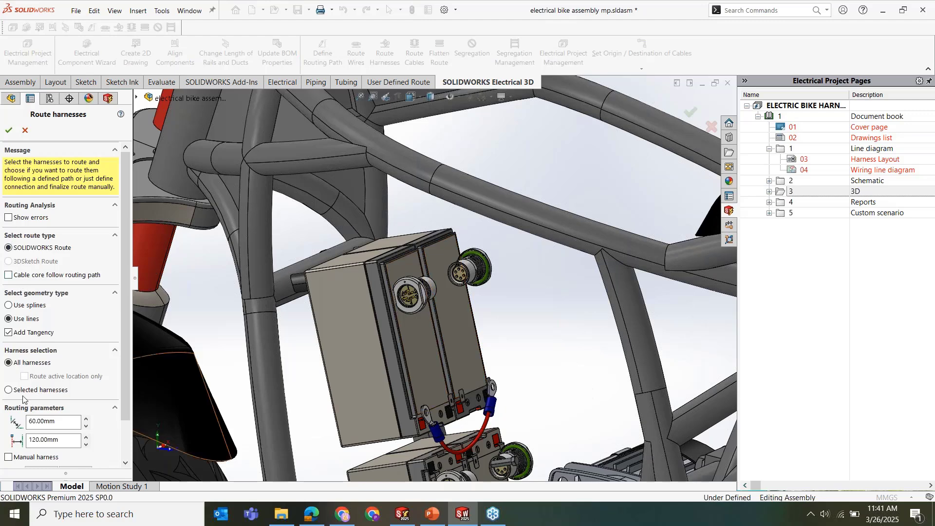
click(7, 130)
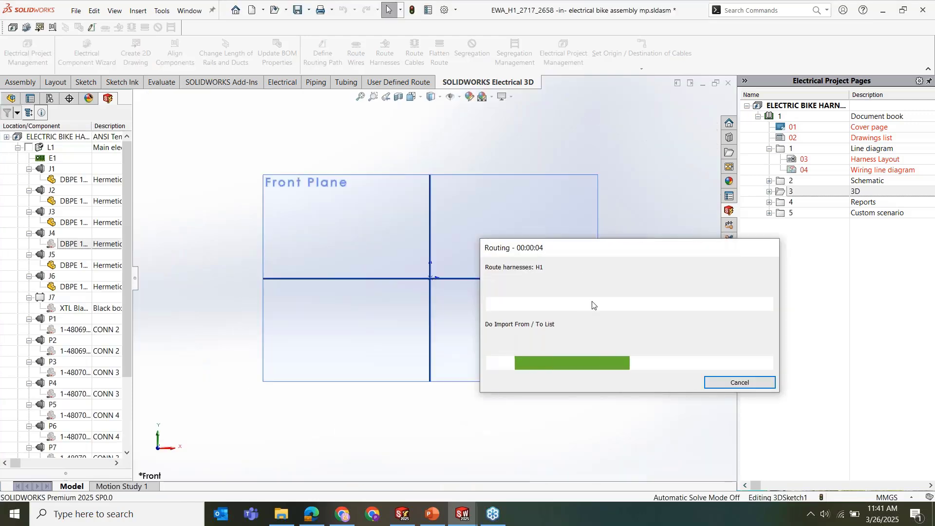
Examine the routed harness and its individual wires entering the connector sockets at the upper battery box
mouse_move(402, 515)
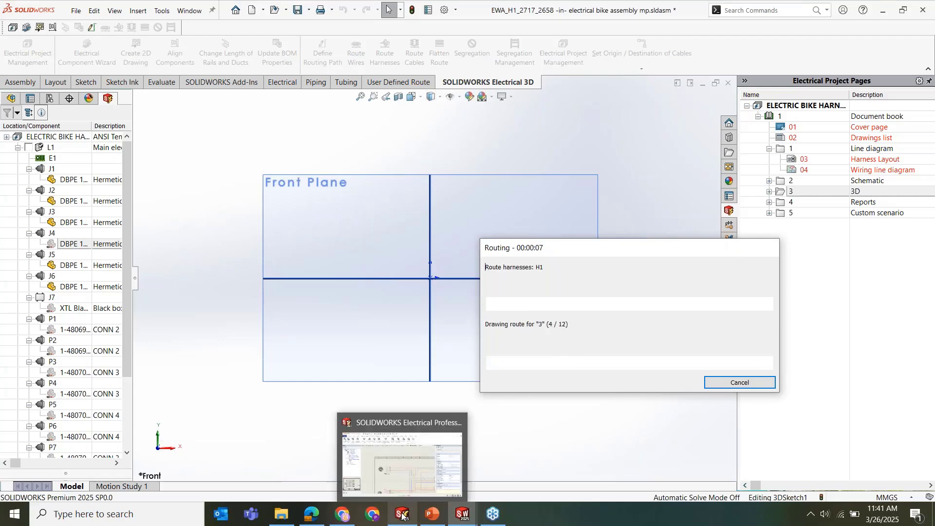
click(405, 469)
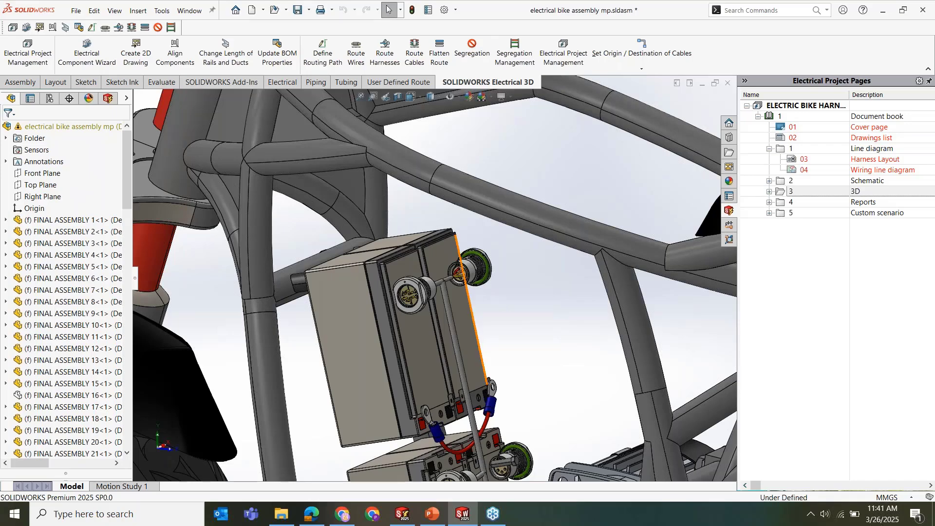
scroll(463, 285, down, 5)
scroll(446, 265, down, 3)
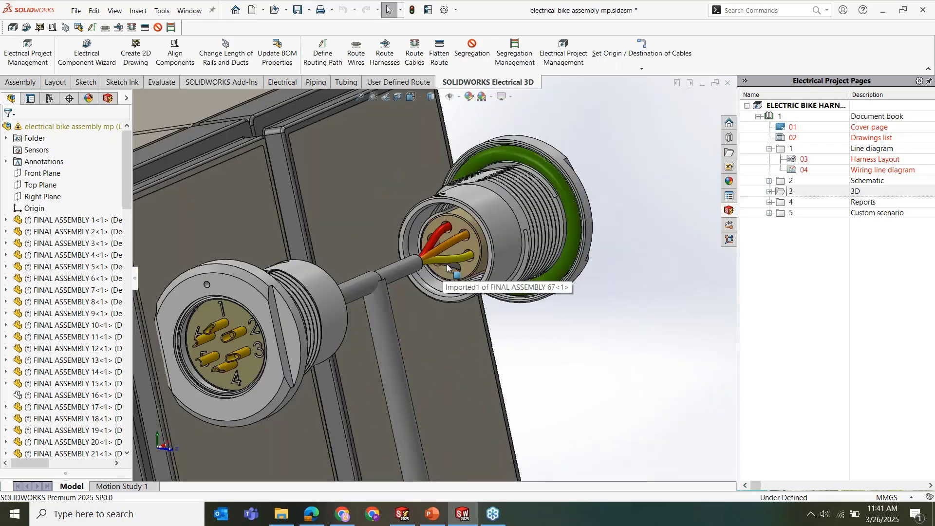
middle_drag(446, 264, 414, 275)
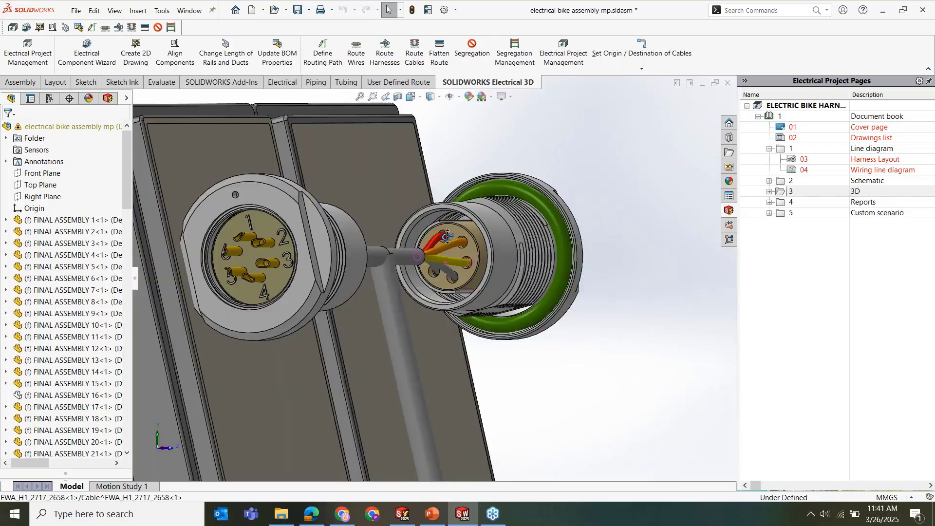
Examine the routed harness from the upper battery box's connectors down to the lower battery box's connectors
scroll(407, 280, down, 3)
scroll(408, 280, up, 5)
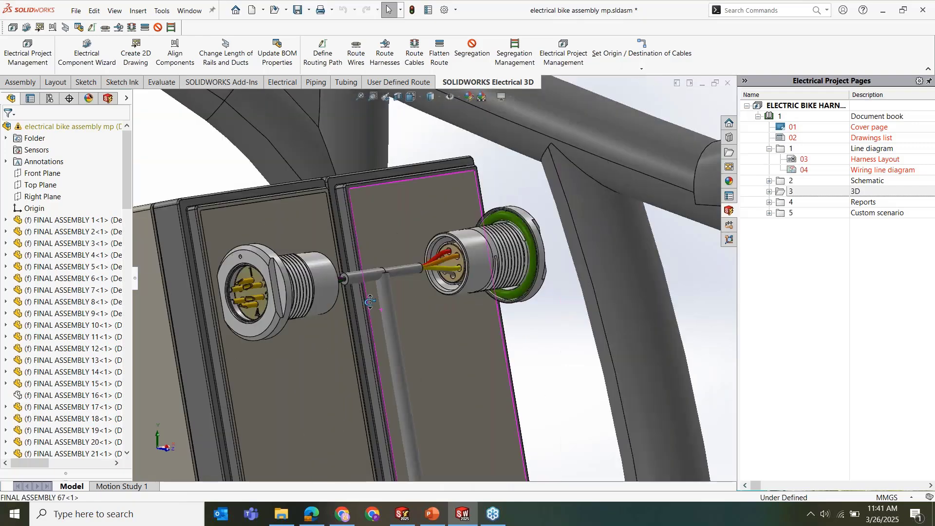
scroll(405, 276, down, 4)
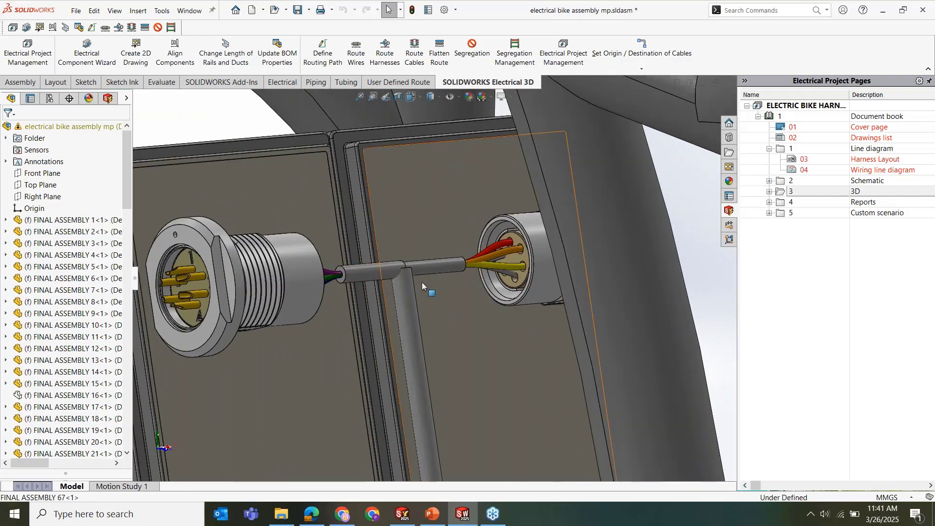
scroll(422, 282, up, 4)
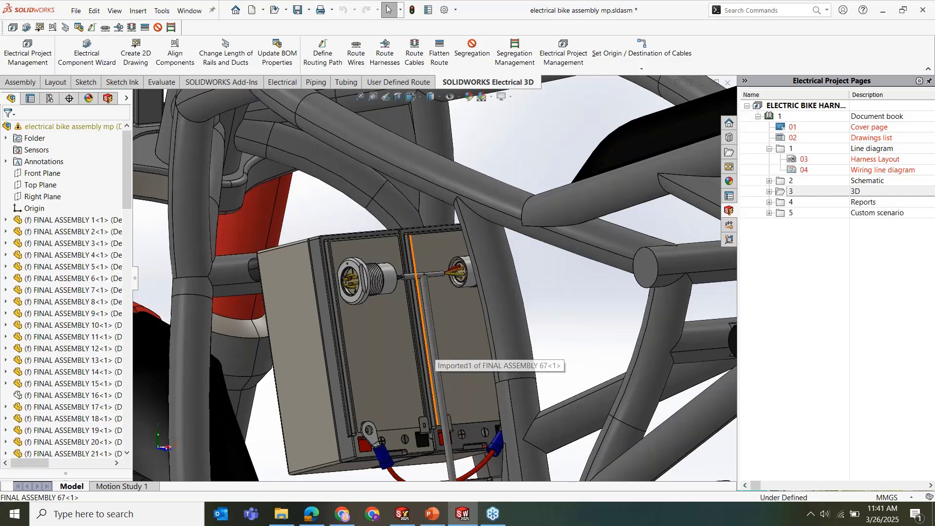
scroll(440, 433, up, 2)
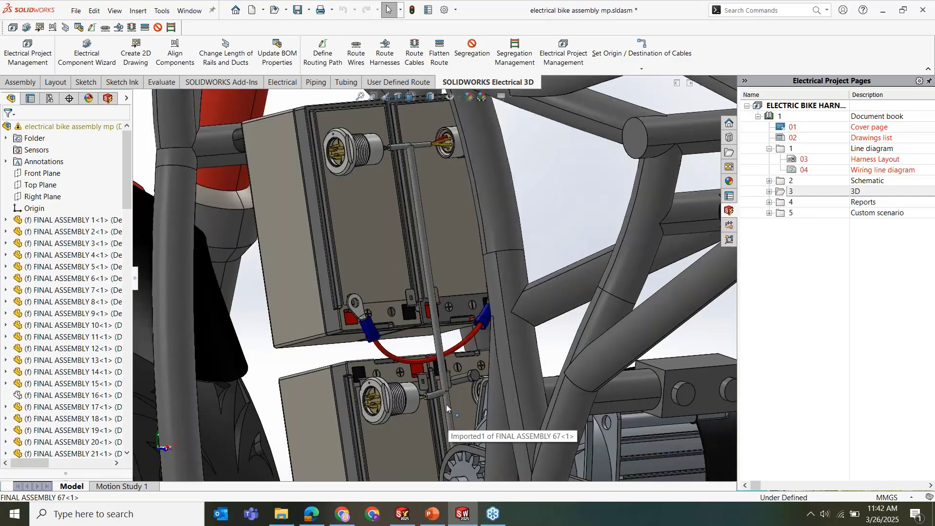
middle_drag(446, 404, 486, 410)
scroll(441, 392, down, 5)
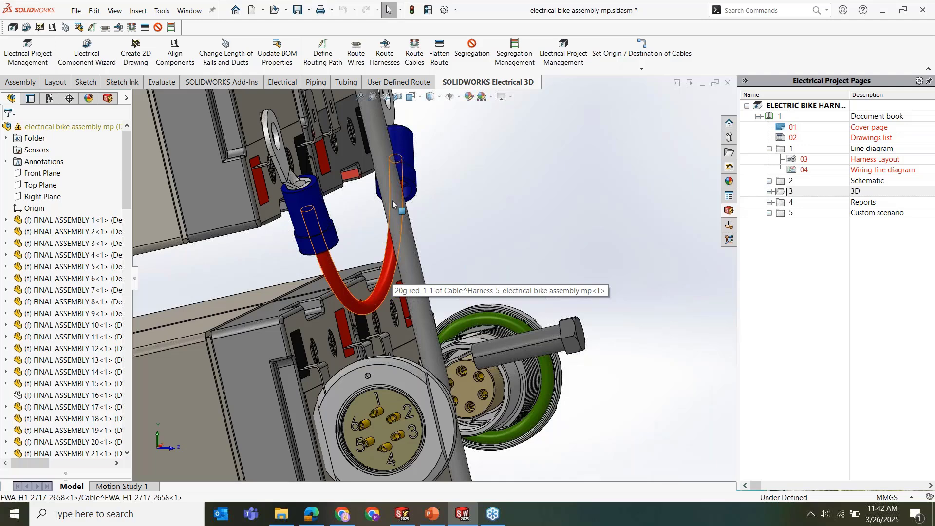
scroll(489, 432, up, 2)
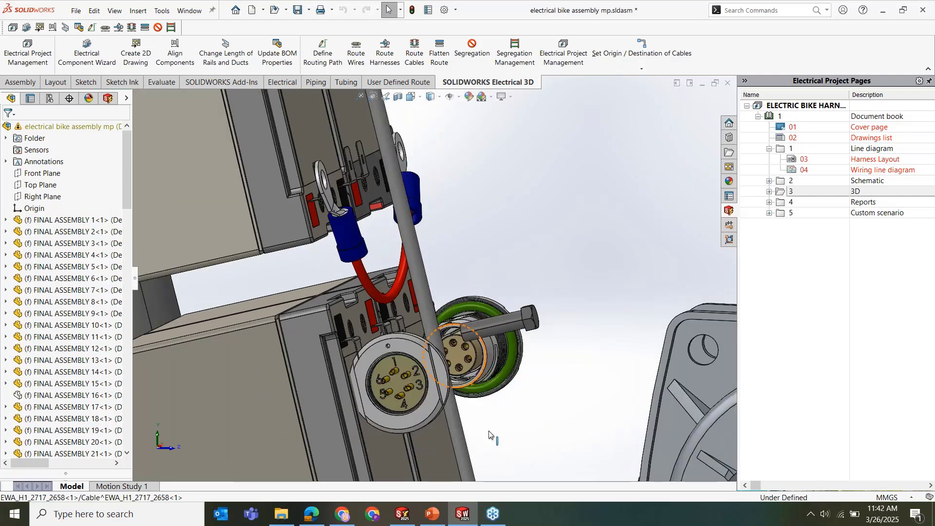
scroll(489, 433, up, 3)
Highlight the EW_PATH1 routing path and inspect the harness along it down to the lowest pair of connectors
scroll(63, 373, down, 20)
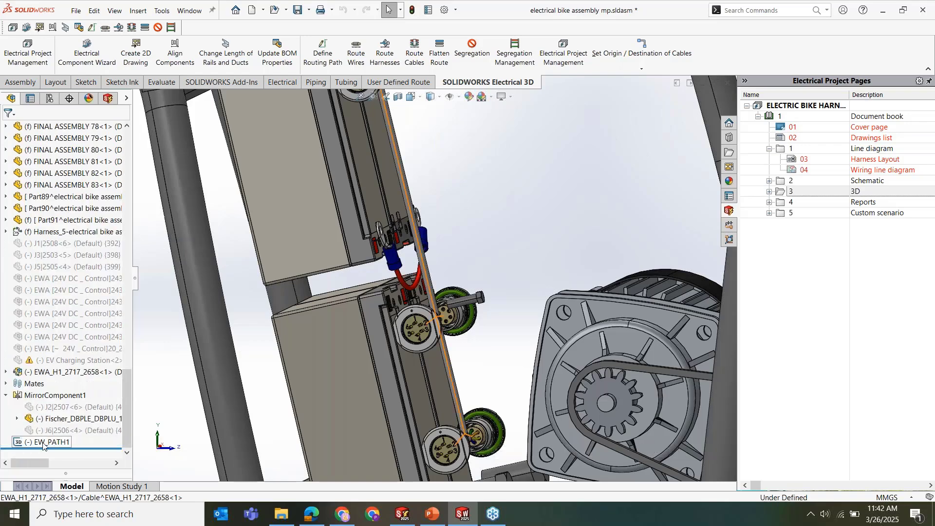
click(42, 444)
scroll(473, 344, up, 2)
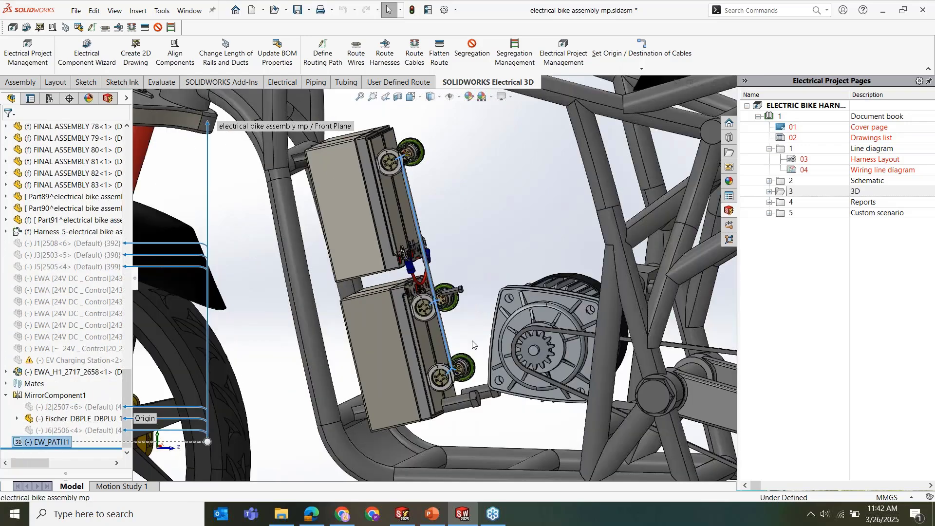
middle_drag(472, 344, 449, 339)
scroll(449, 336, down, 5)
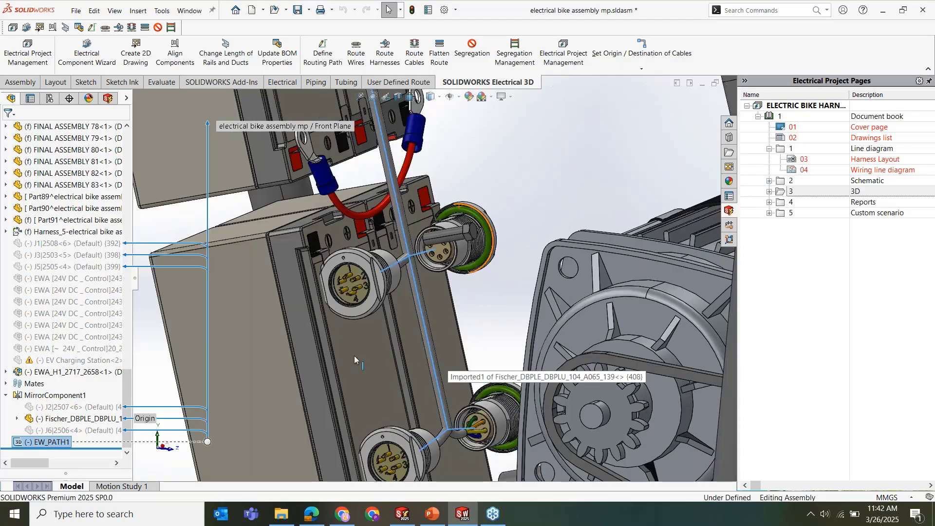
scroll(426, 426, down, 5)
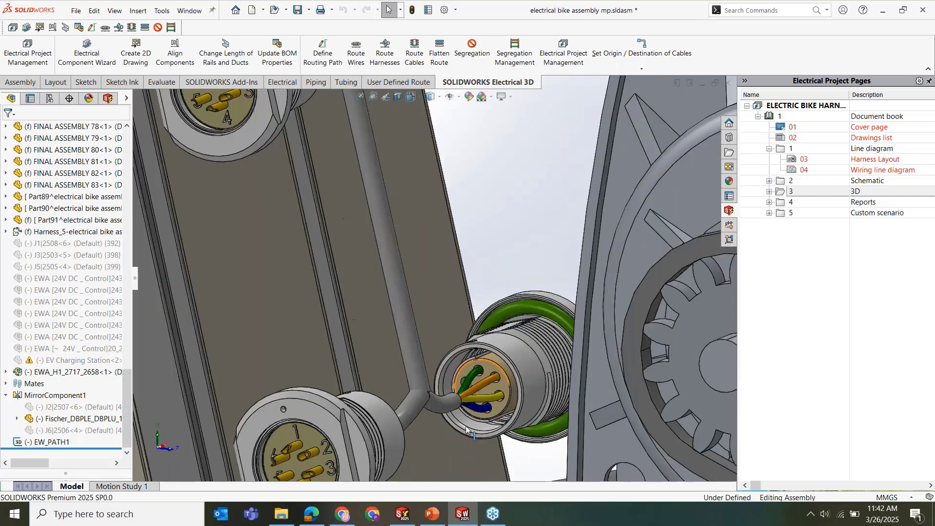
scroll(425, 406, up, 8)
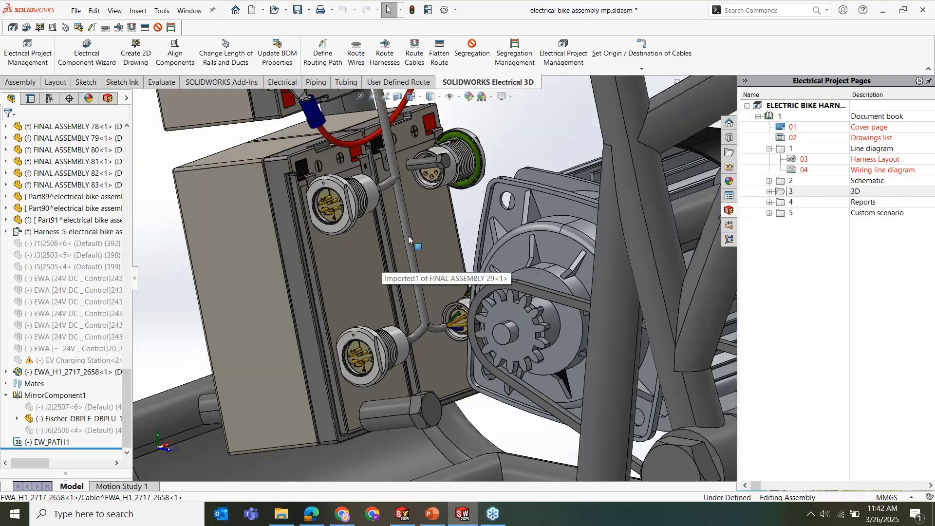
middle_drag(409, 235, 440, 151)
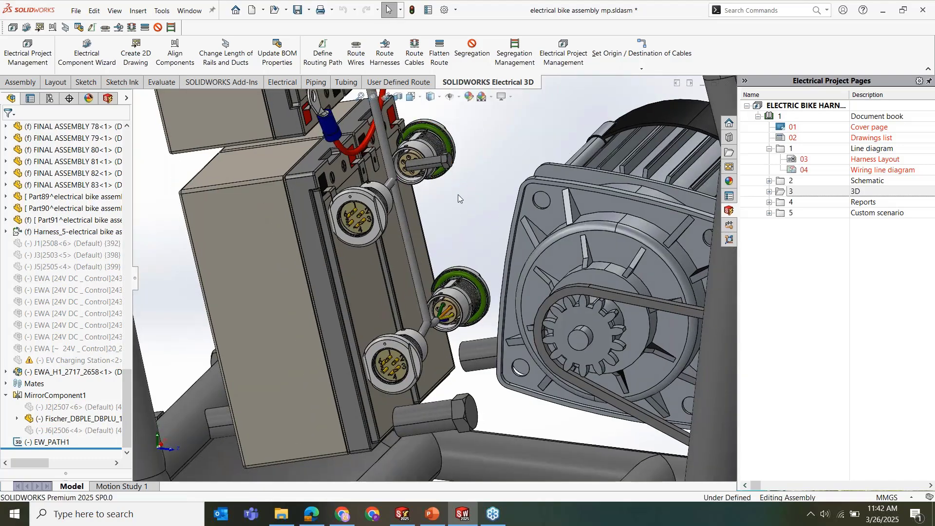
Hide the bolt part FINAL ASSEMBLY 1 that blocks the upper socket connector on the lower battery box
middle_drag(458, 194, 444, 151)
scroll(444, 151, down, 5)
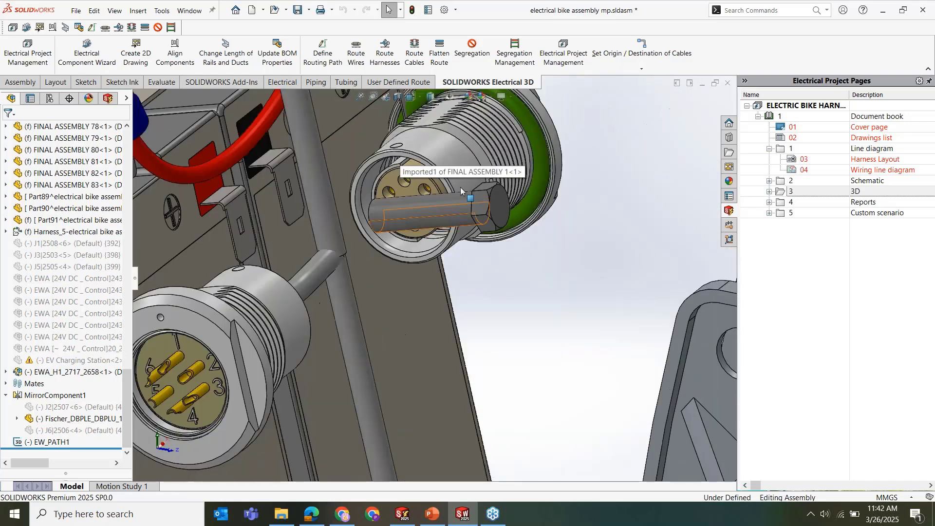
click(497, 201)
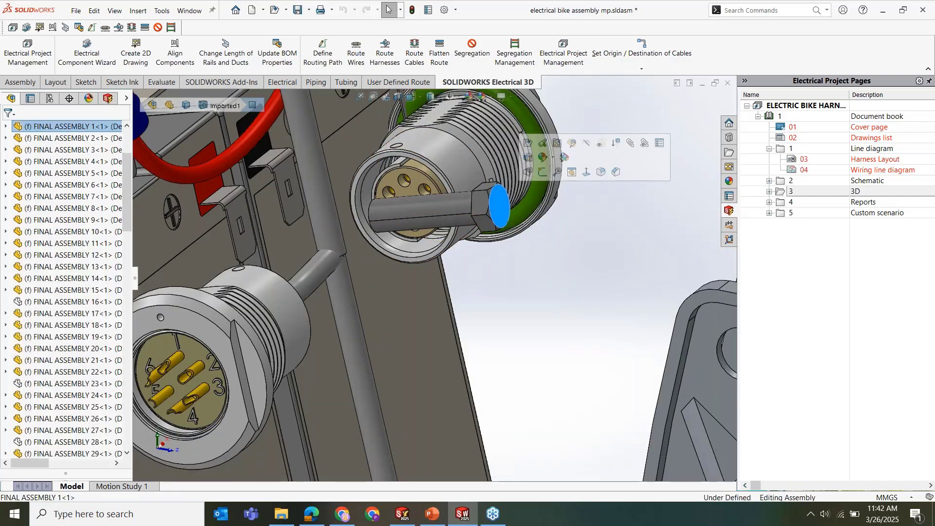
click(588, 149)
Examine the harness in the bike frame and the coloured wires entering the connectors at both battery boxes
scroll(583, 164, up, 4)
scroll(455, 401, down, 2)
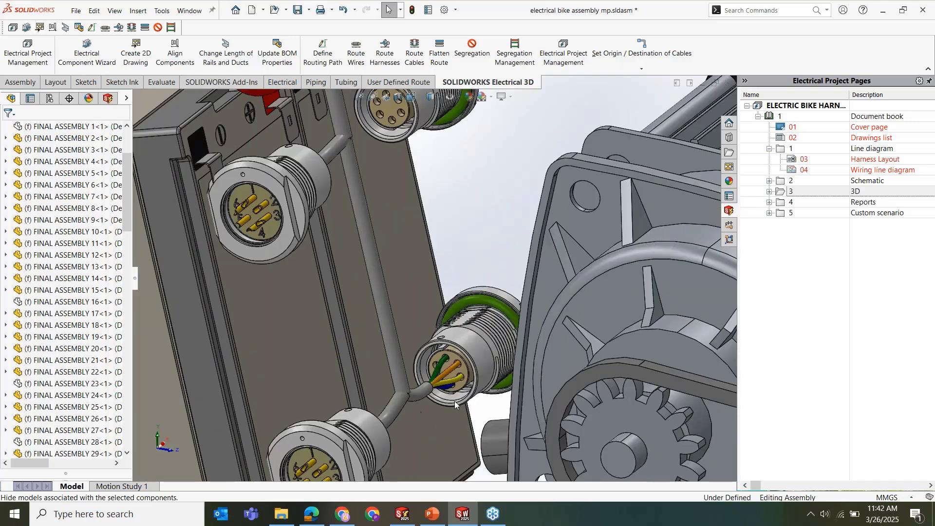
scroll(454, 401, down, 4)
scroll(426, 320, down, 3)
middle_drag(426, 321, 436, 289)
scroll(436, 283, up, 6)
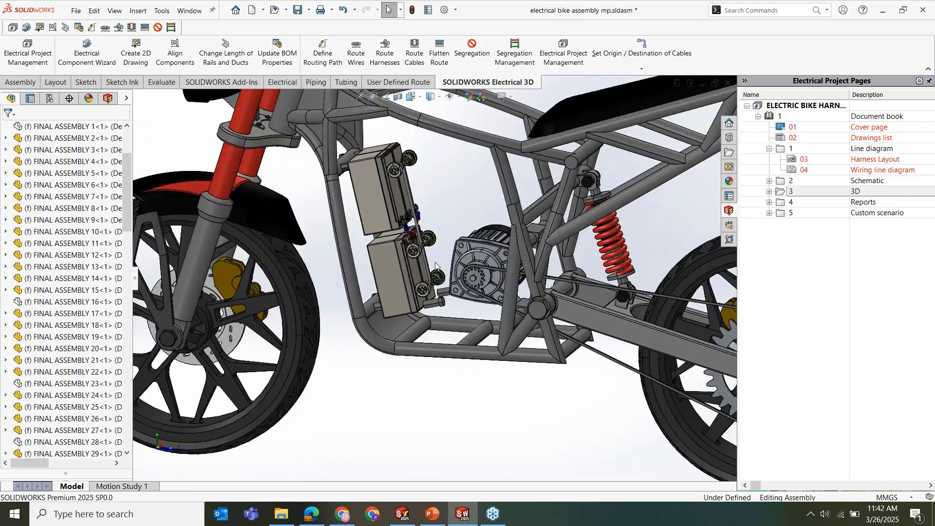
middle_drag(435, 265, 415, 177)
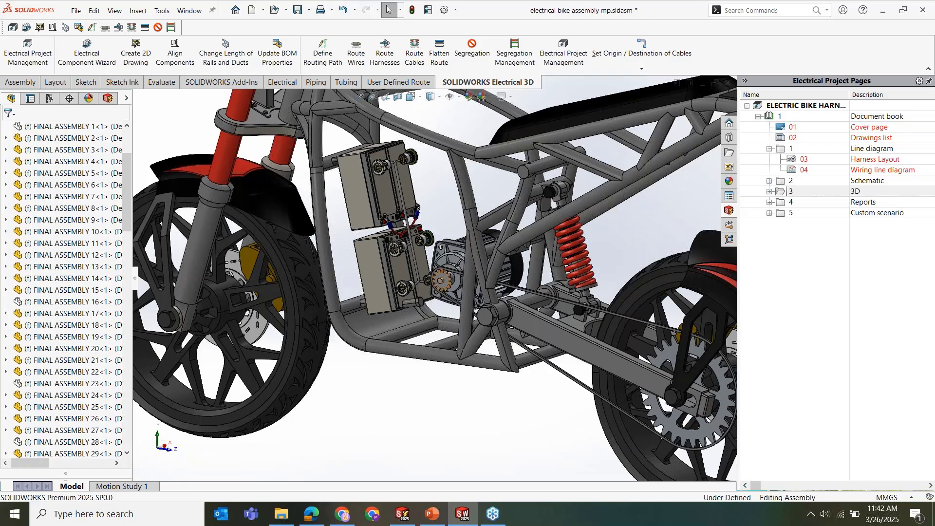
scroll(442, 273, down, 3)
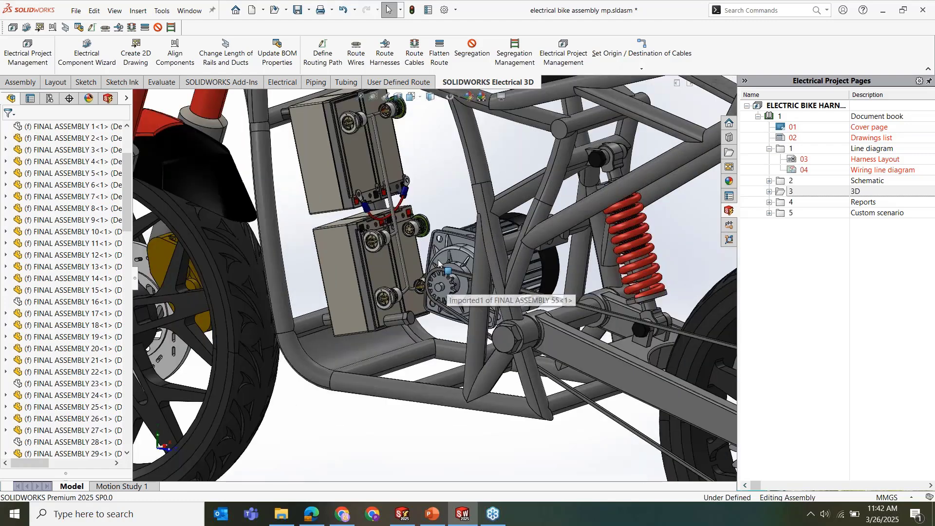
scroll(438, 264, down, 3)
scroll(373, 252, up, 2)
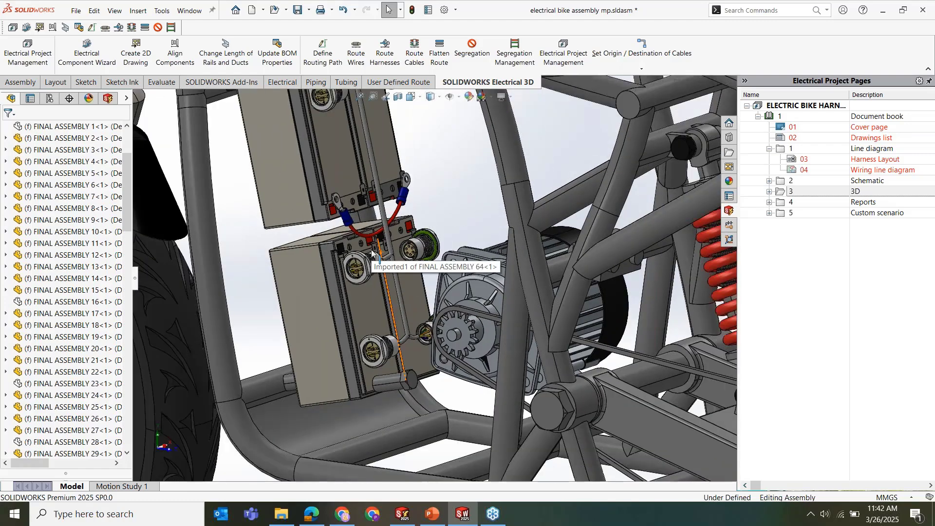
scroll(373, 253, up, 2)
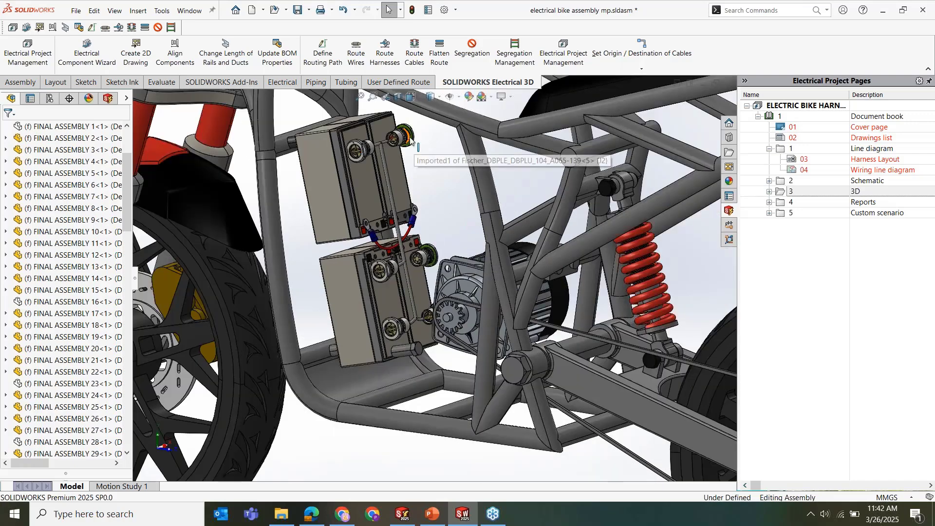
scroll(411, 138, down, 8)
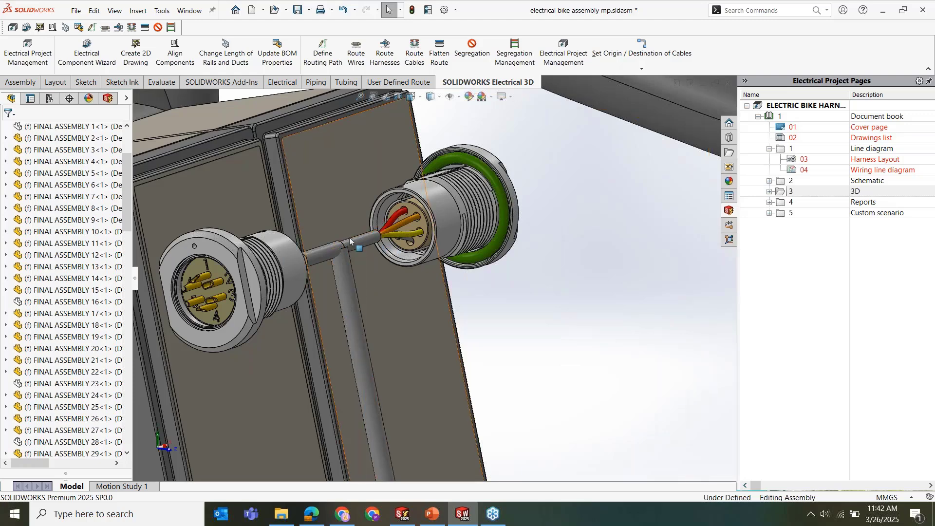
scroll(360, 315, up, 10)
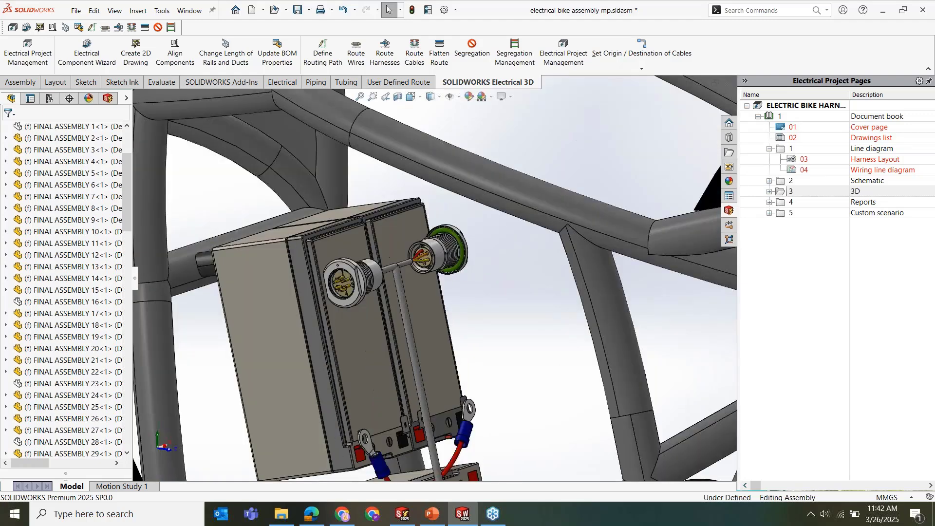
scroll(438, 385, up, 3)
scroll(449, 391, down, 6)
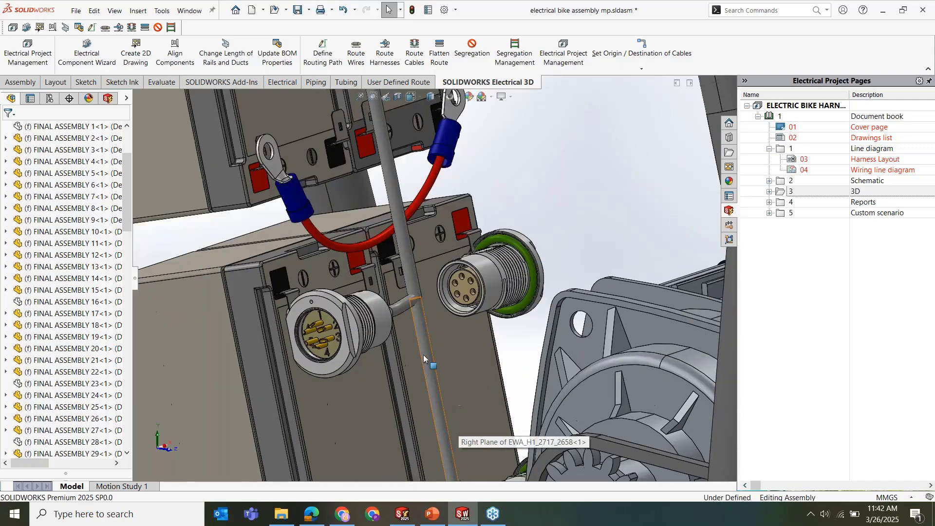
scroll(461, 425, up, 4)
scroll(507, 319, down, 6)
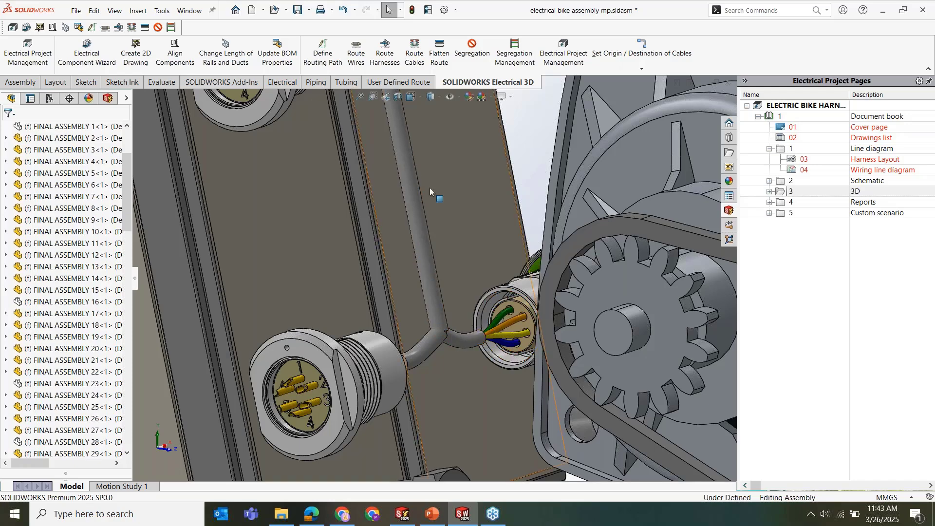
scroll(485, 209, up, 1)
Save the electric bike assembly with the whole bike in view
key(f)
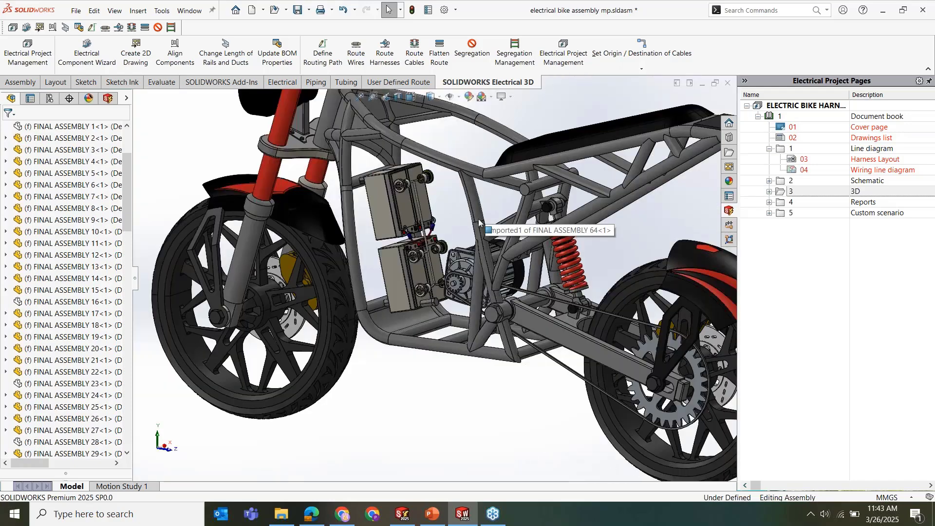
key(ctrl+s)
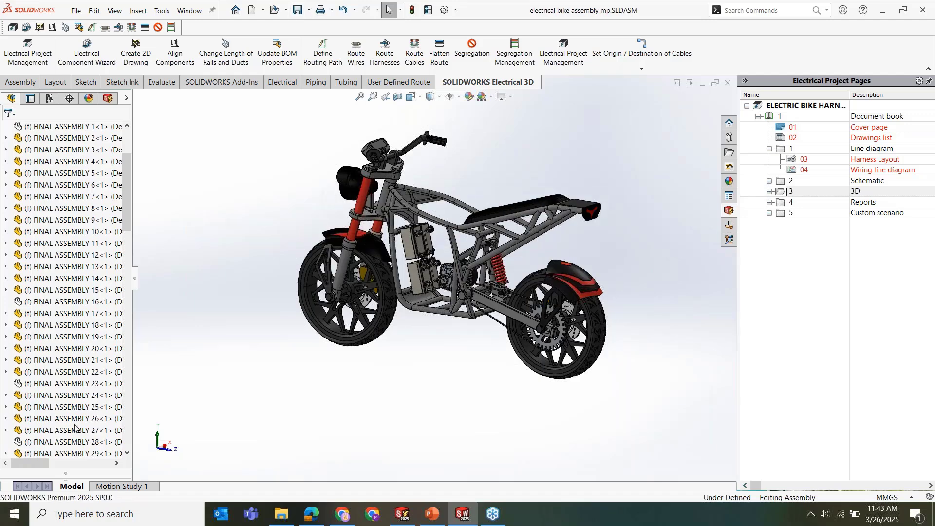
Isolate the routed harness EWA_H1_2717_2658 with its connectors to examine it, and restore the full bike assembly
scroll(74, 427, down, 20)
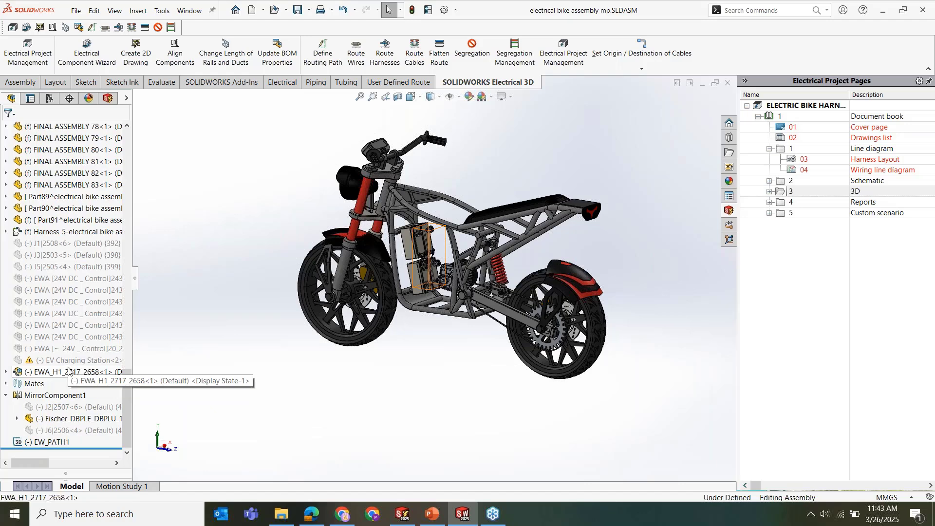
right_click(68, 371)
key(Escape)
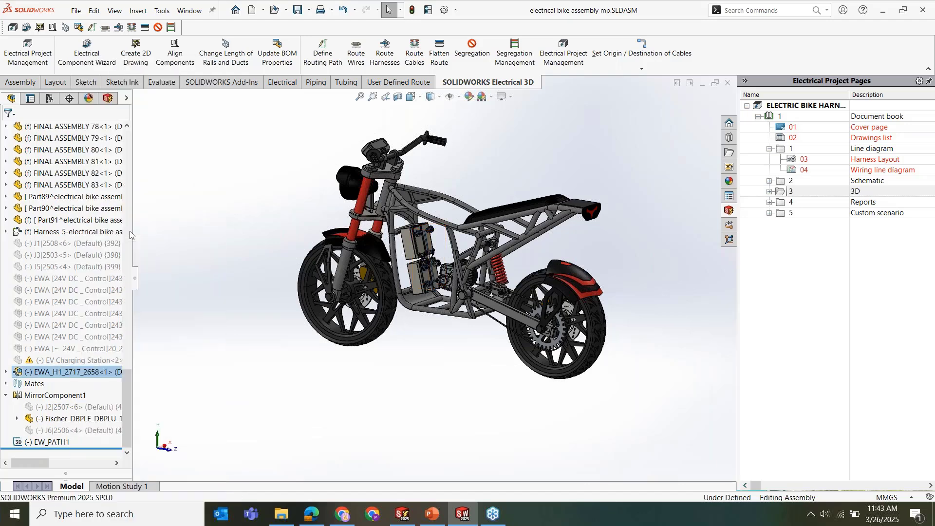
scroll(521, 214, down, 6)
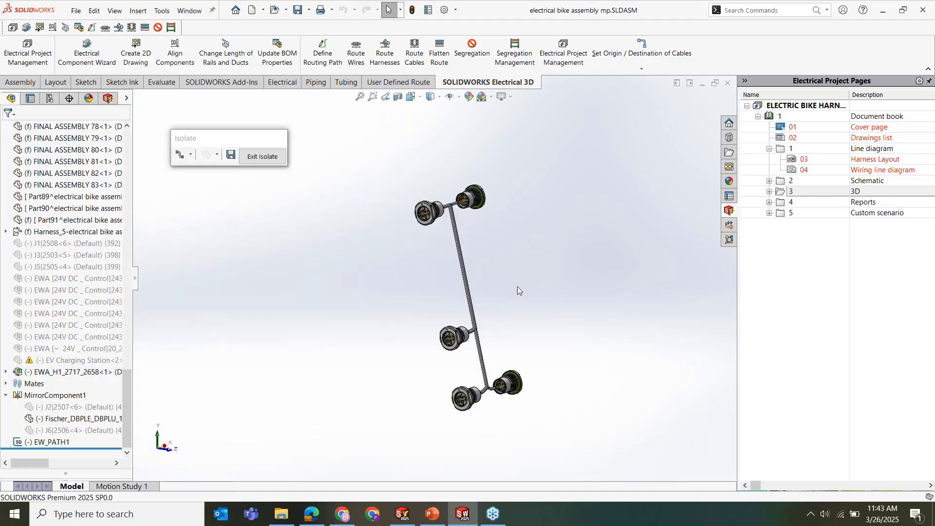
middle_drag(517, 287, 493, 323)
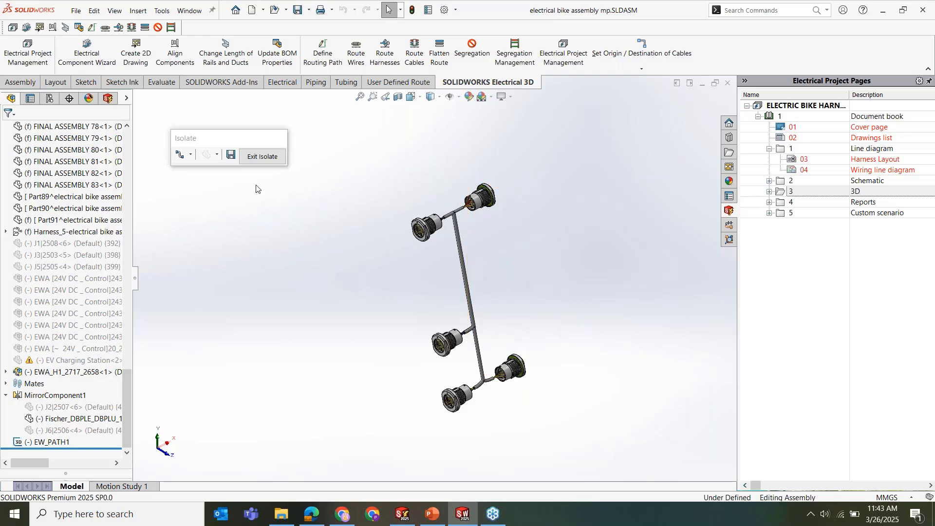
click(277, 154)
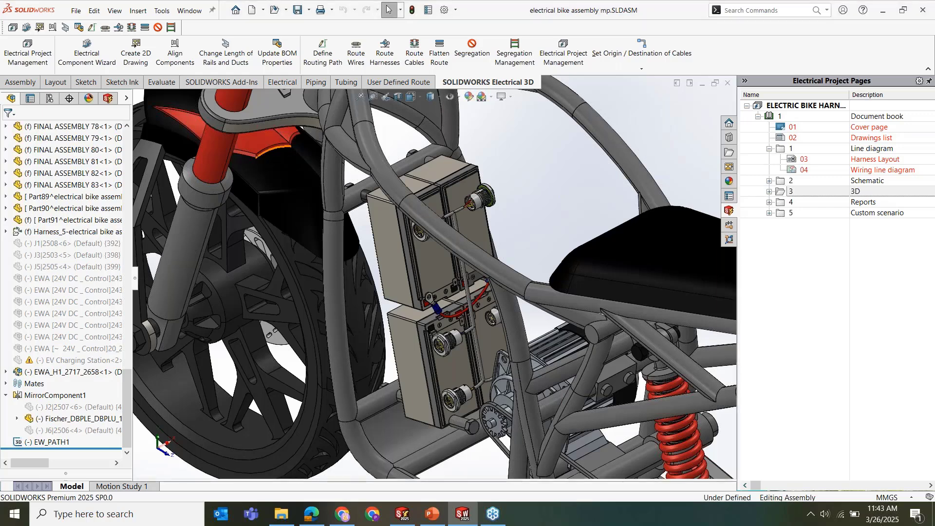
key(f)
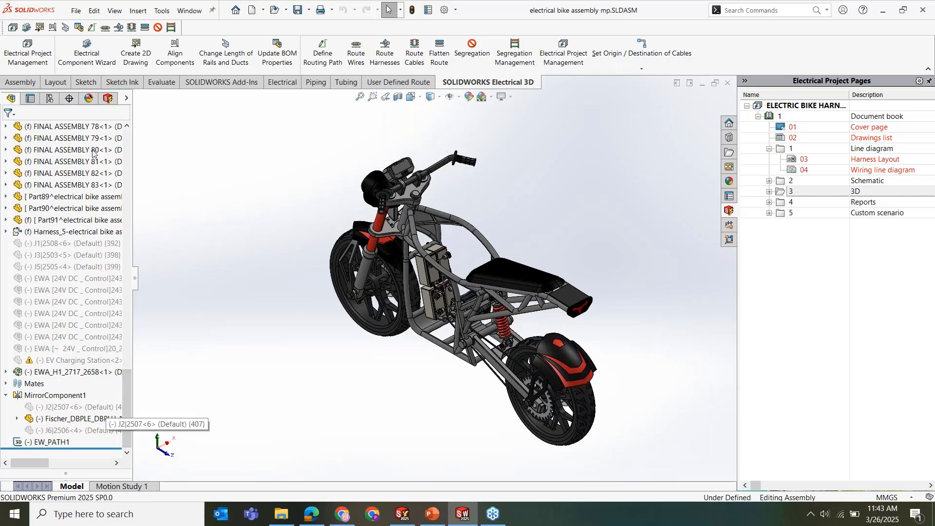
Show the harness project's electrical components beside the assembly, and switch to SOLIDWORKS Electrical Schematic to open the project's report management
click(108, 98)
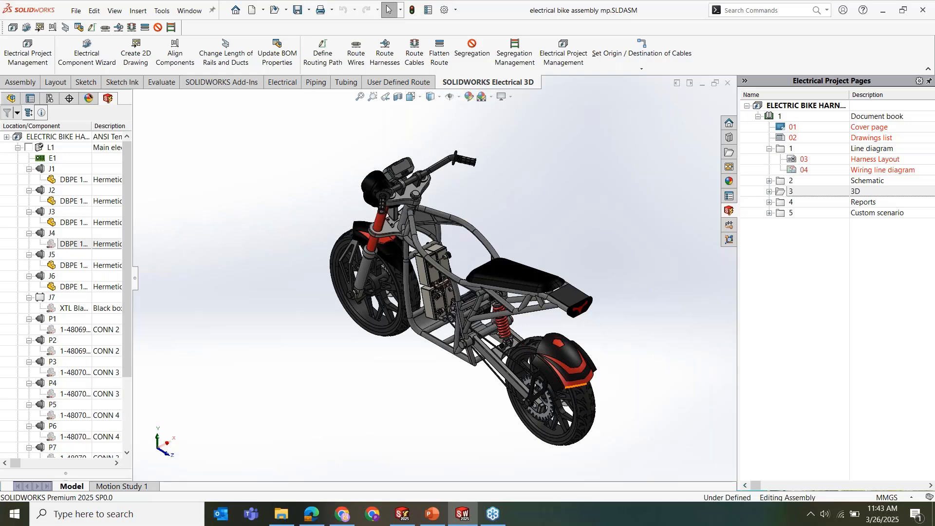
click(403, 514)
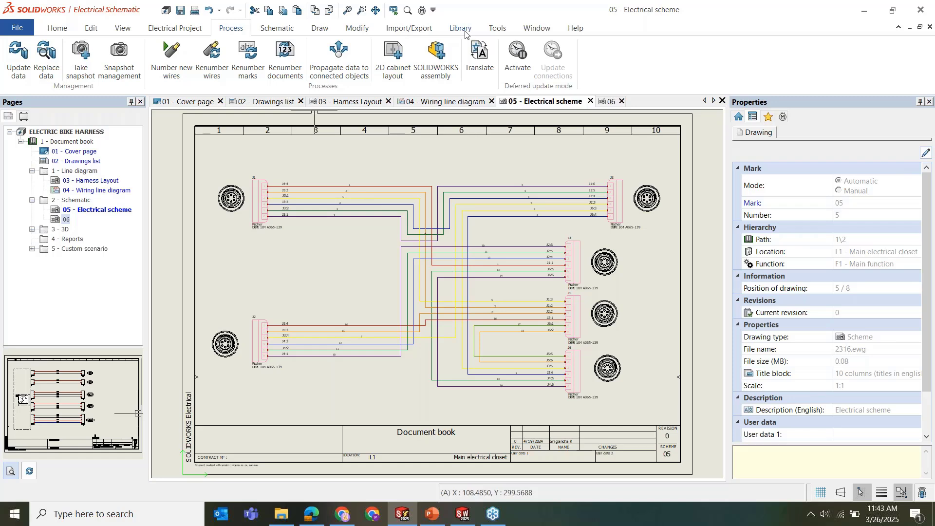
click(194, 28)
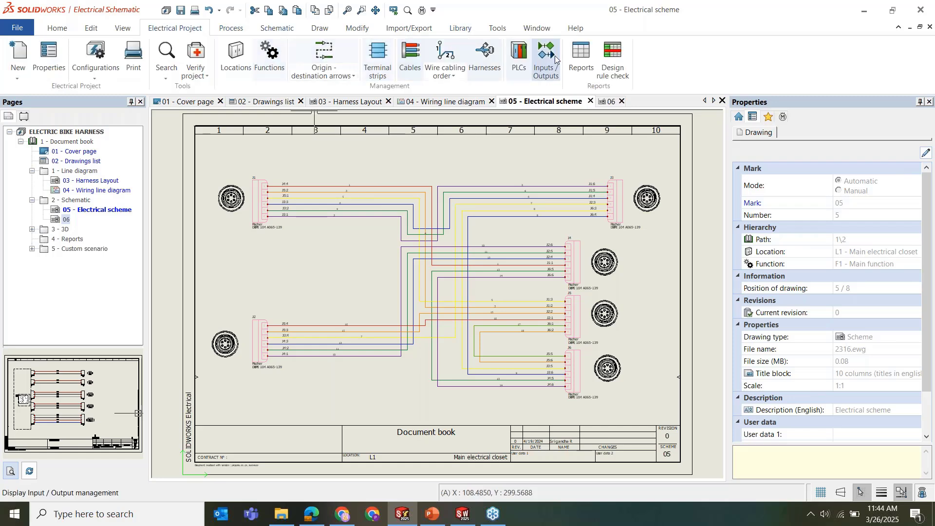
click(591, 62)
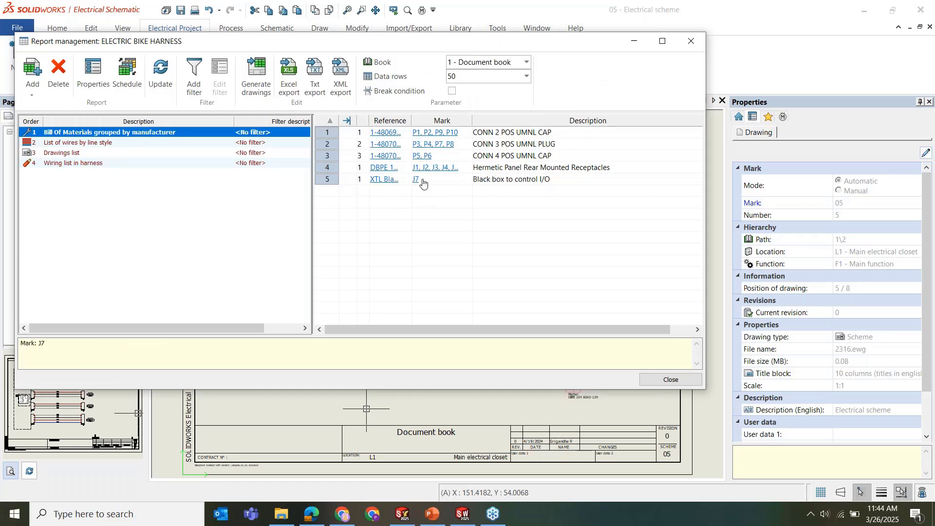
Examine the wire lengths in the List of wires by line style and Wiring list in harness reports, referring back to the 3D assembly
click(153, 143)
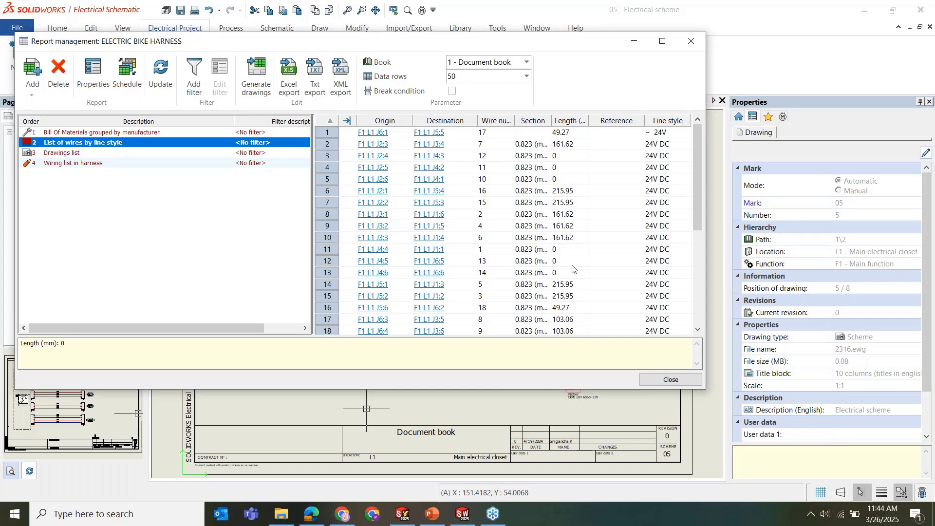
click(467, 521)
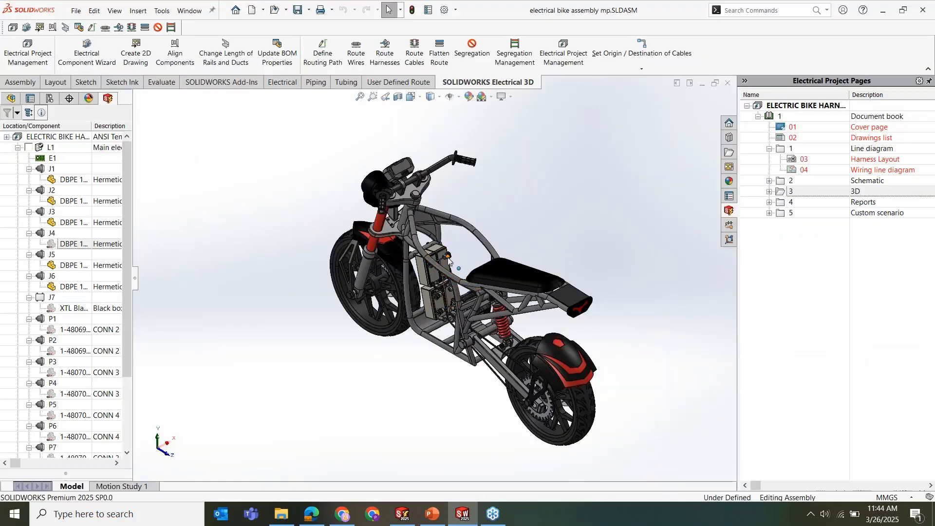
click(465, 513)
scroll(587, 158, down, 5)
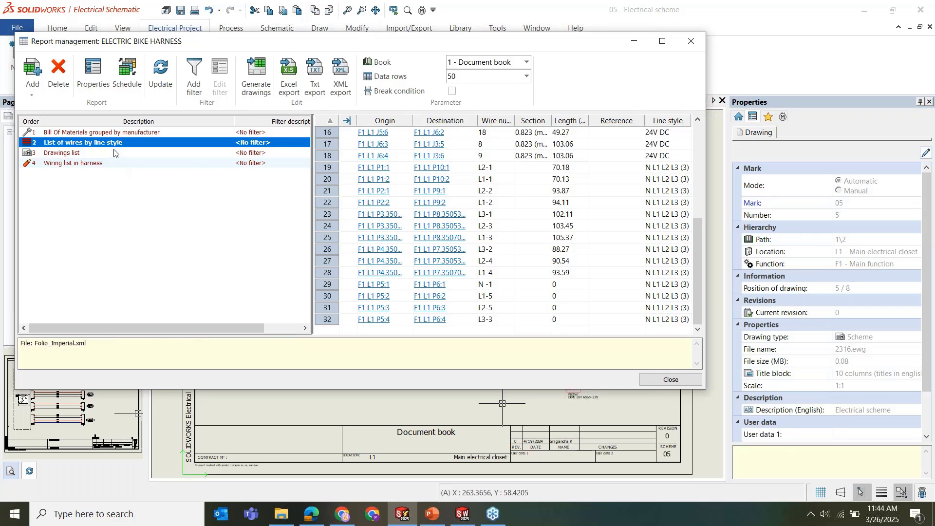
click(101, 163)
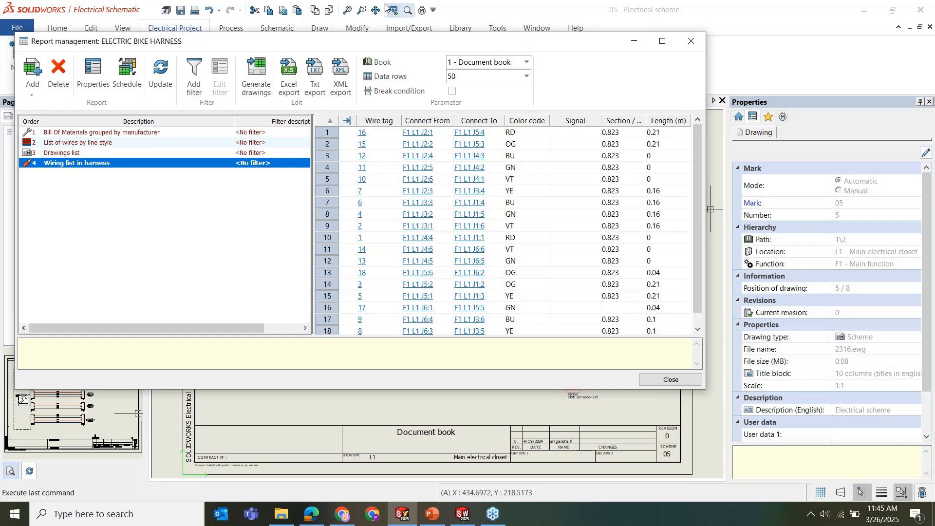
Generate drawings for the bill of materials, wire list, drawings list and harness wiring list, and move the new report pages into folder 4 - Reports
click(257, 78)
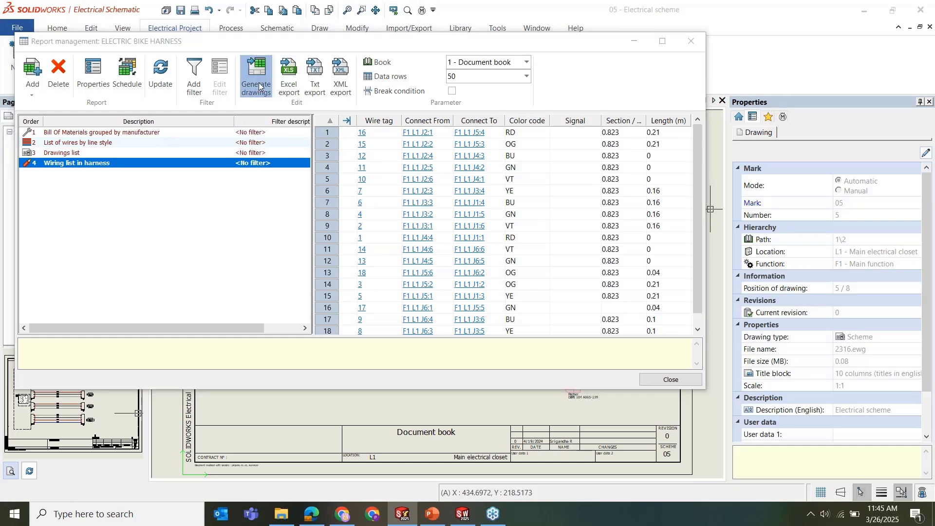
click(315, 175)
click(316, 186)
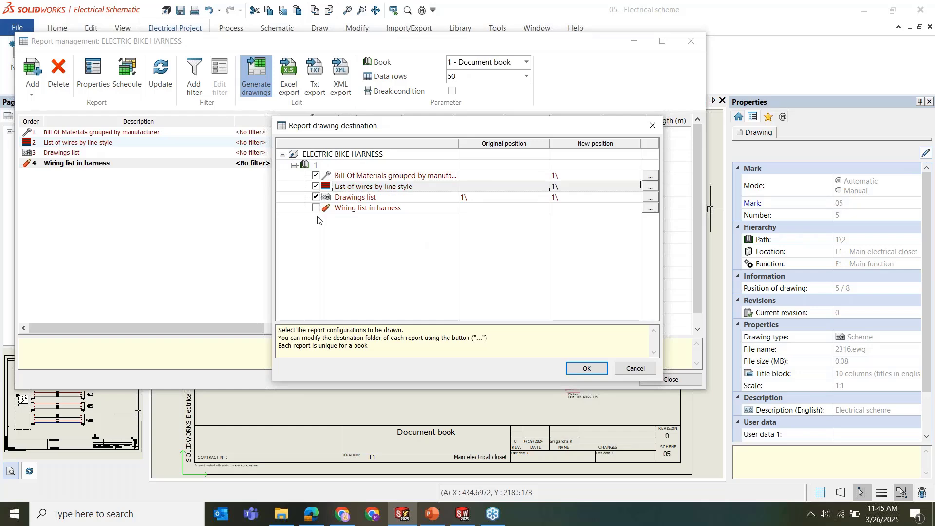
click(316, 208)
click(587, 368)
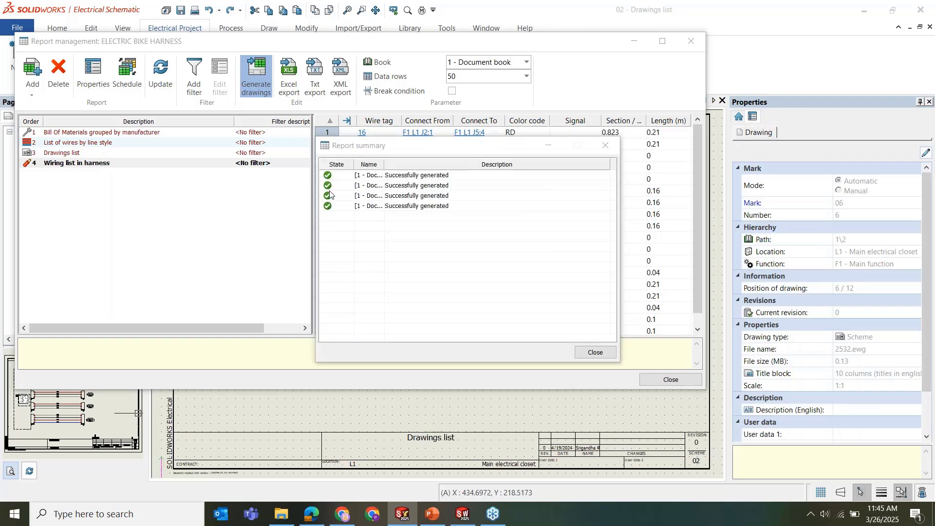
click(593, 353)
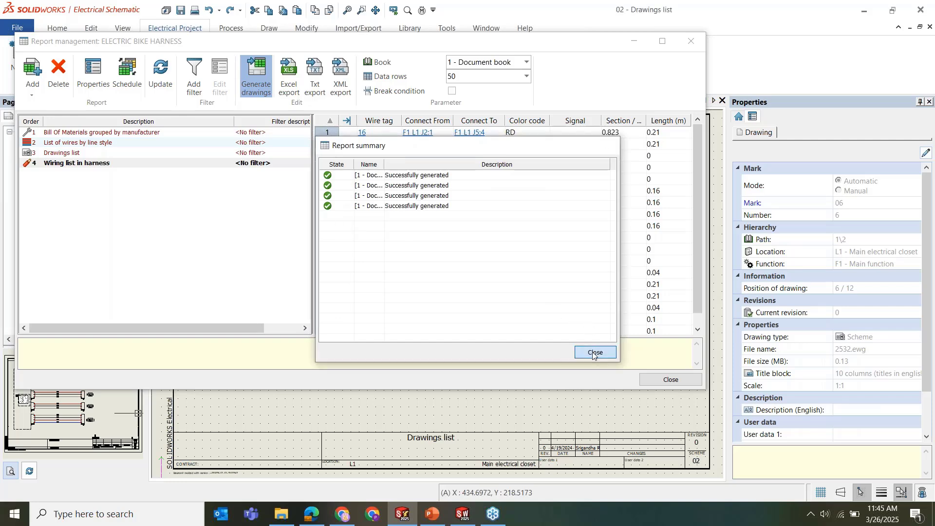
click(672, 380)
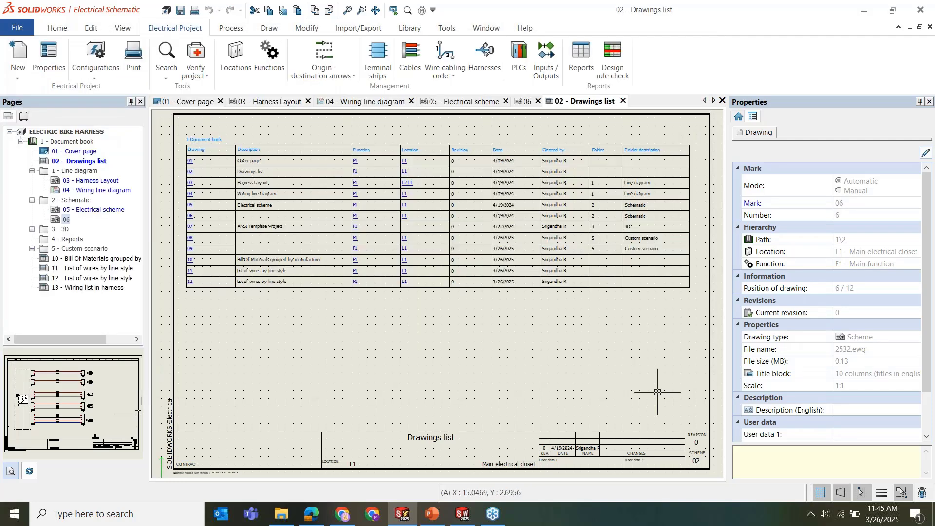
drag(78, 306, 71, 239)
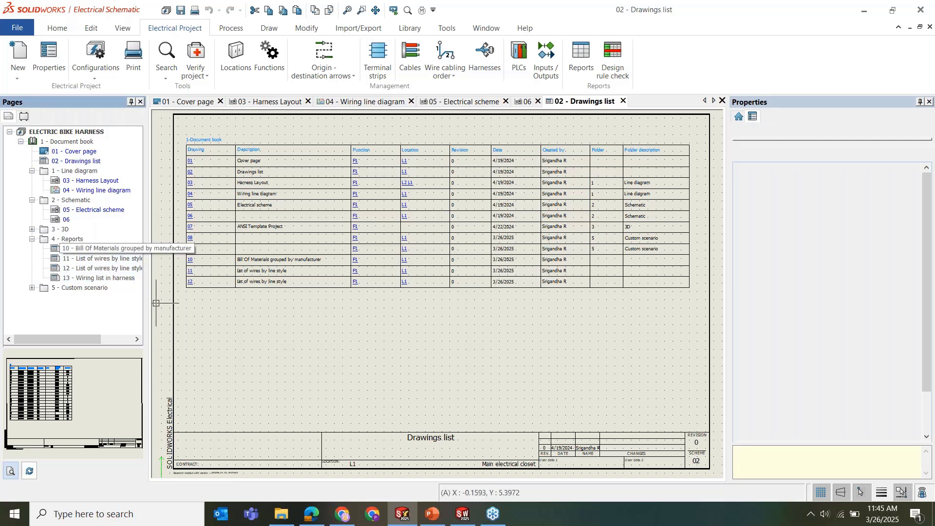
Review the generated report drawings 10 to 13, from the bill of materials to the wiring list in harness
double_click(97, 249)
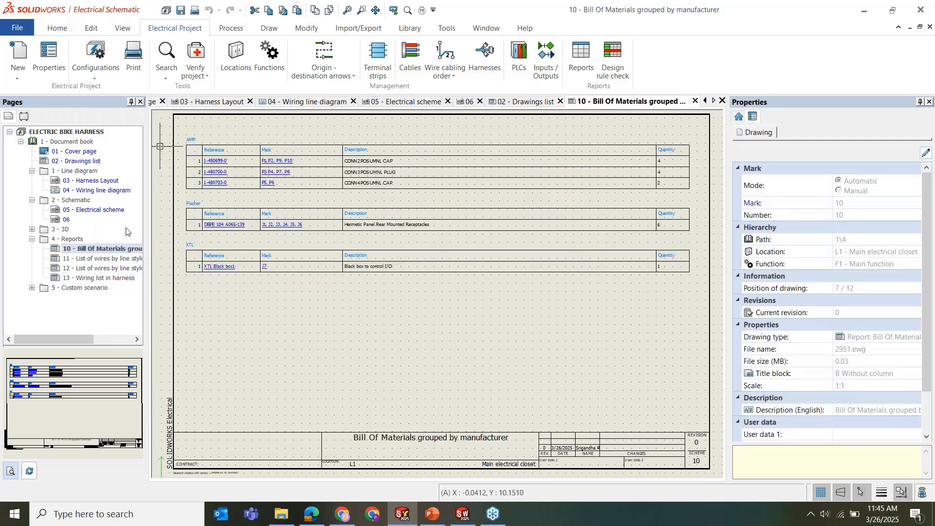
double_click(97, 259)
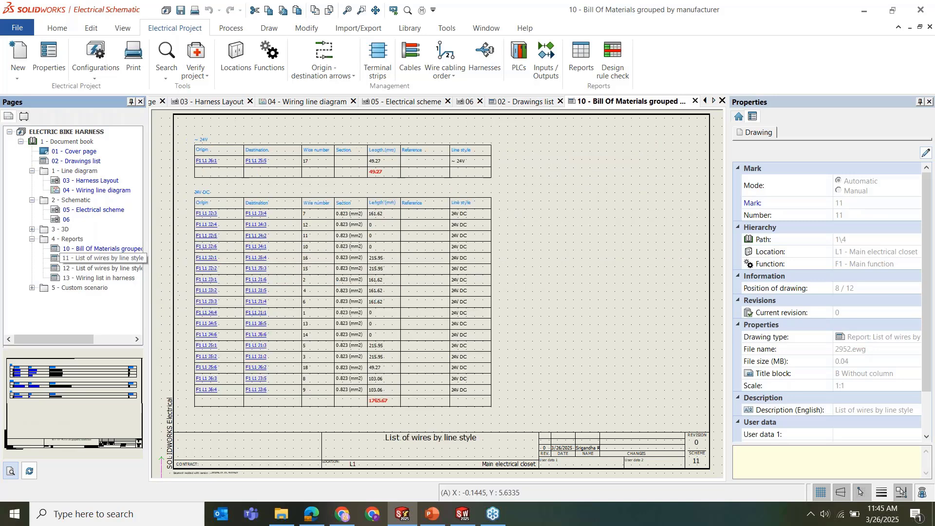
double_click(93, 269)
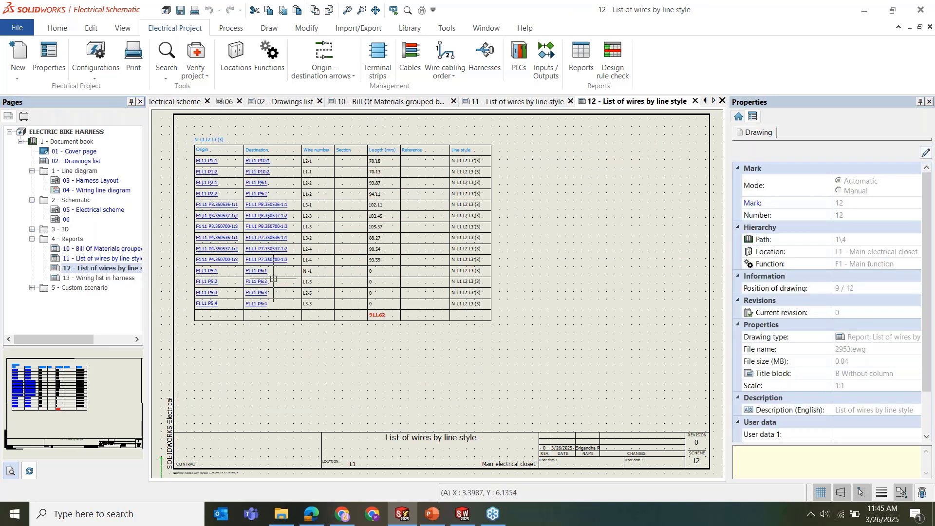
double_click(98, 278)
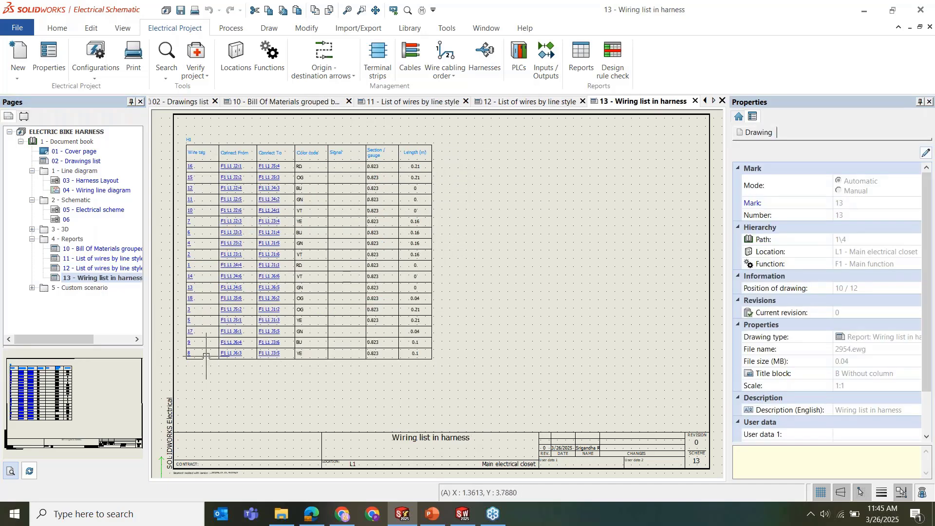
Open line diagram drawing 08 from the Custom scenario folder and display the available macros
click(32, 288)
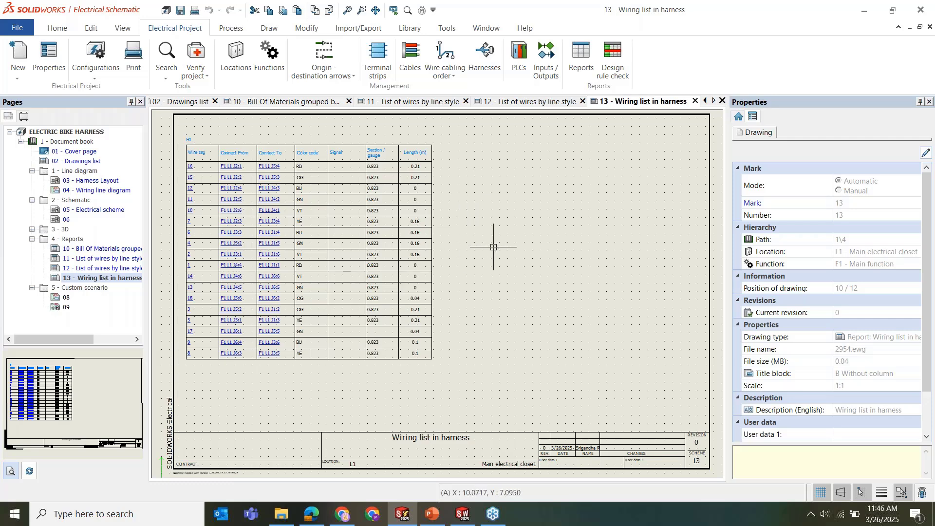
double_click(65, 298)
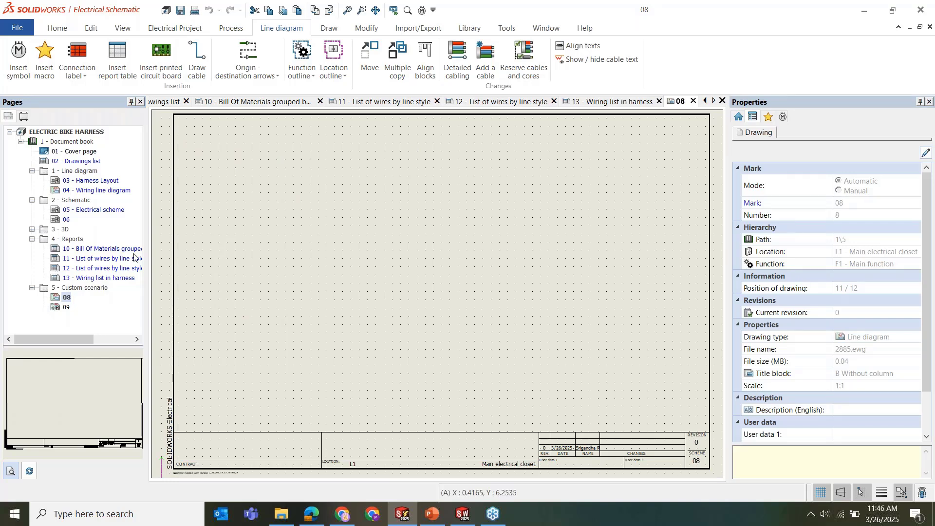
click(768, 118)
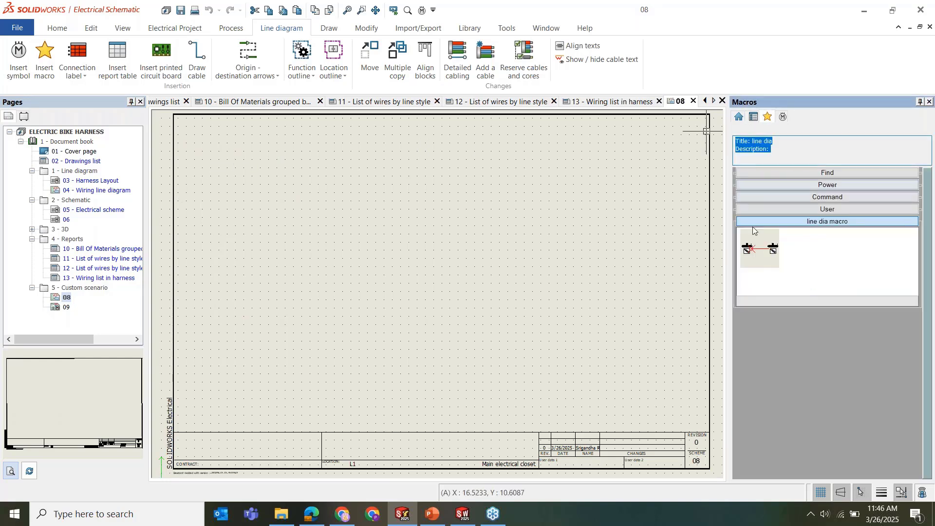
click(769, 243)
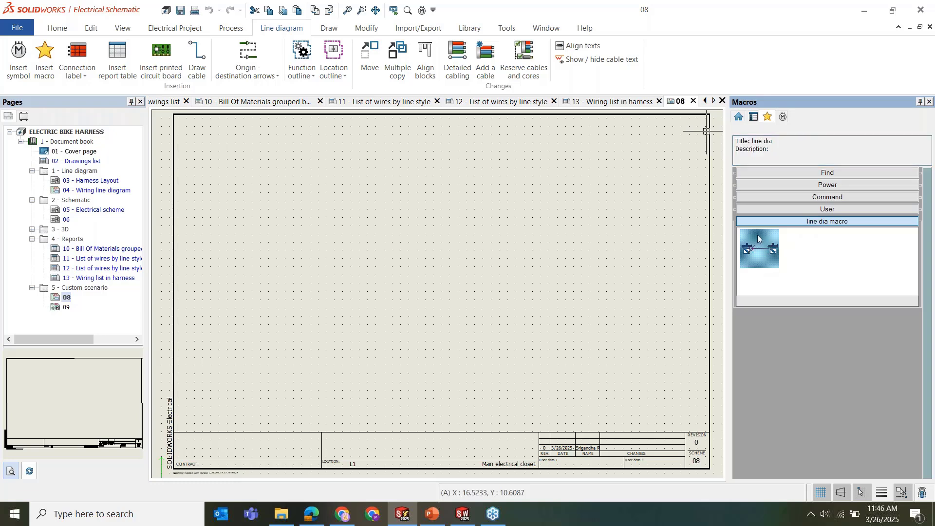
drag(769, 249, 384, 196)
click(383, 197)
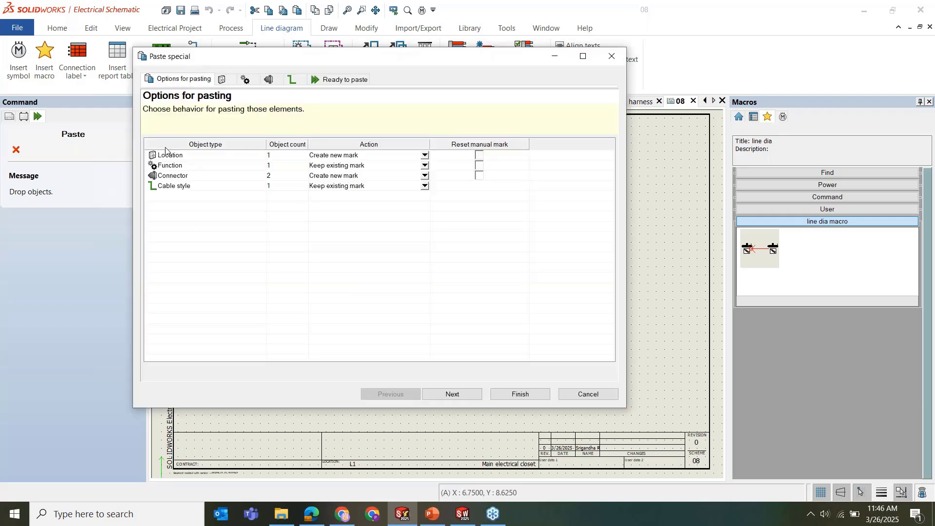
click(205, 156)
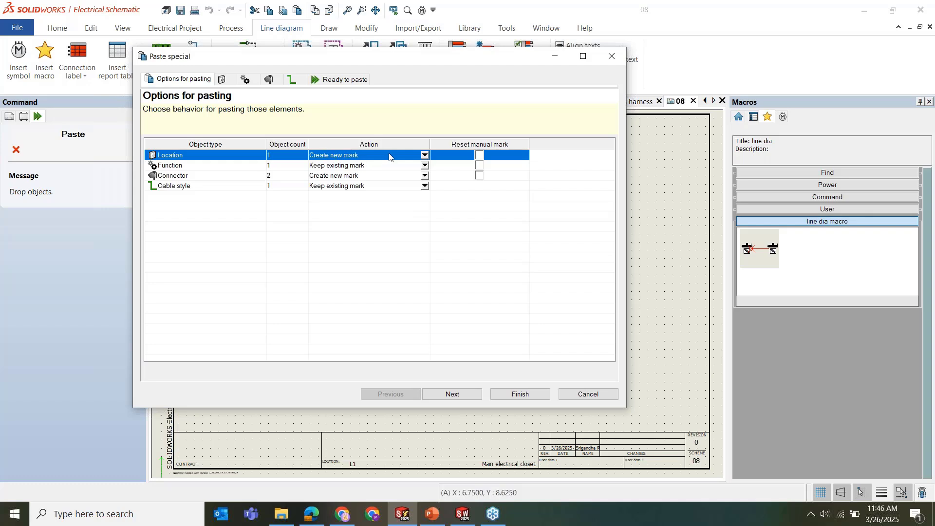
click(426, 156)
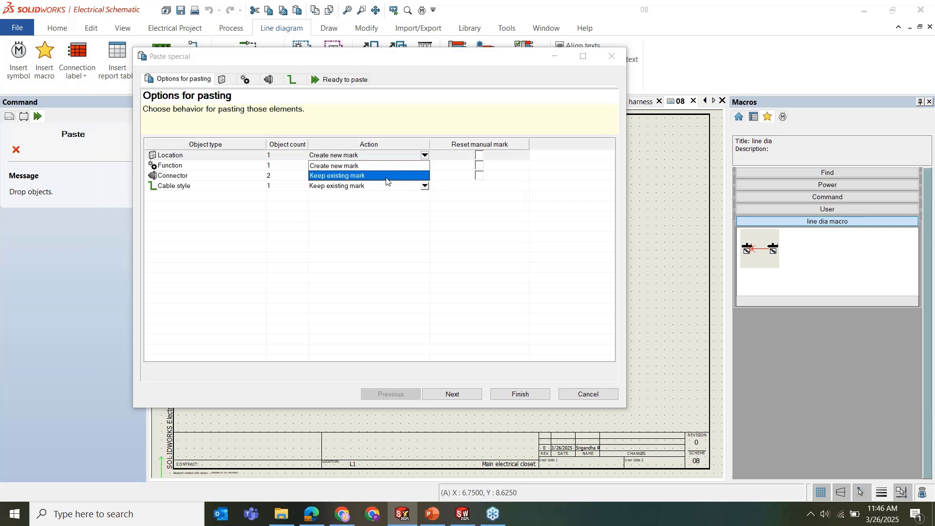
click(222, 80)
click(313, 231)
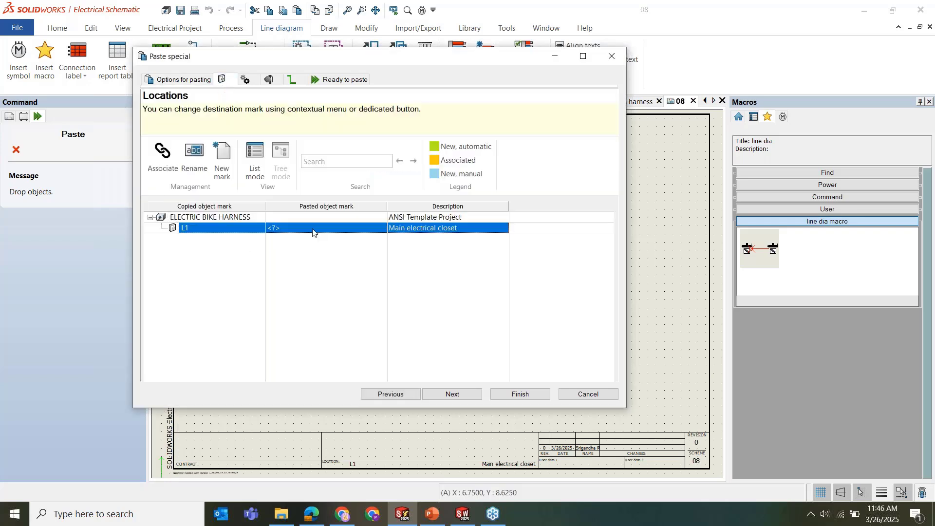
click(164, 156)
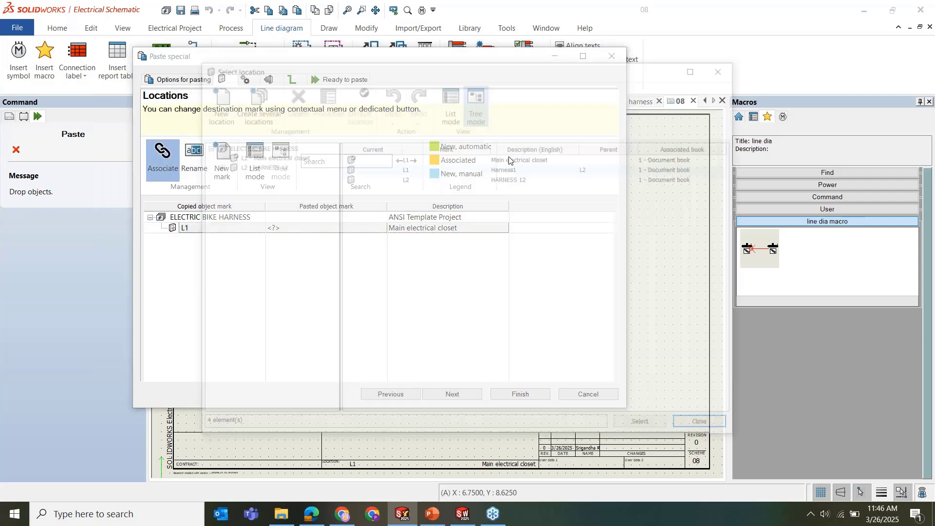
click(726, 67)
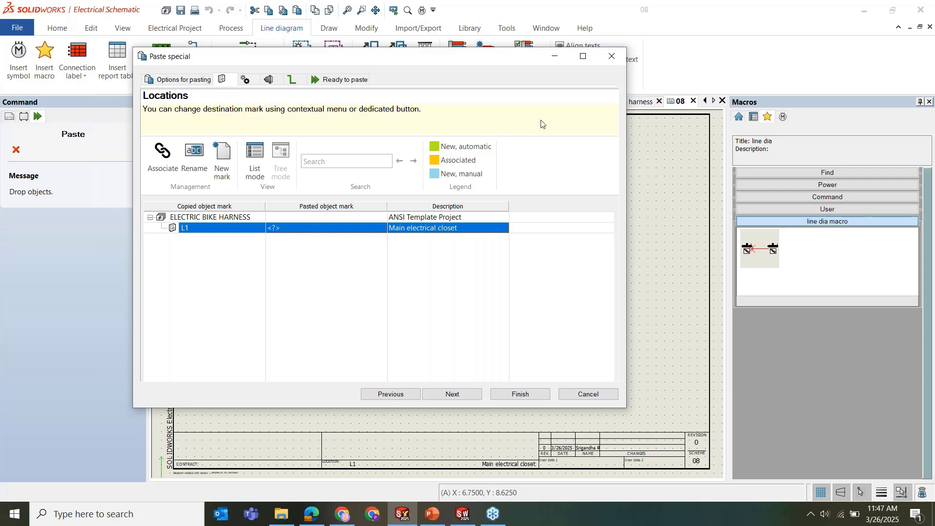
click(609, 52)
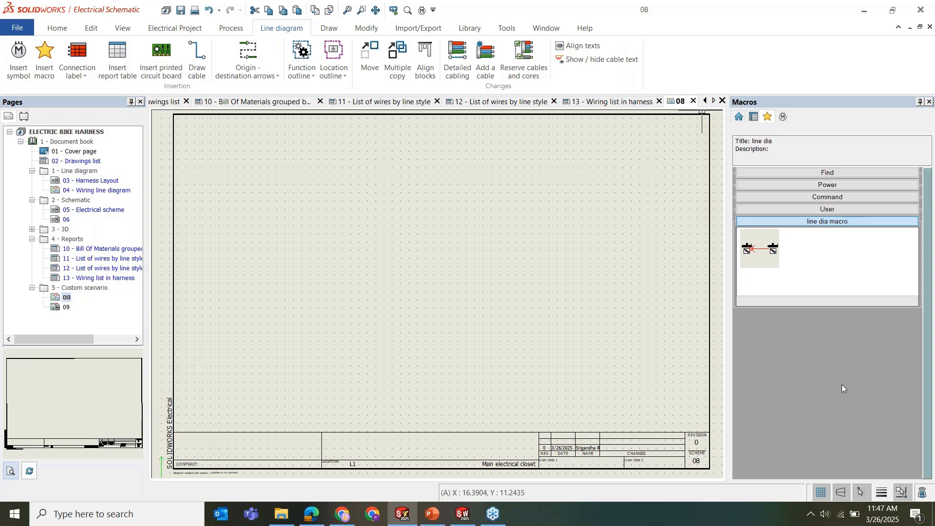
Insert the line dia macro in the upper middle of drawing 08, accepting the default paste options
drag(774, 252, 386, 269)
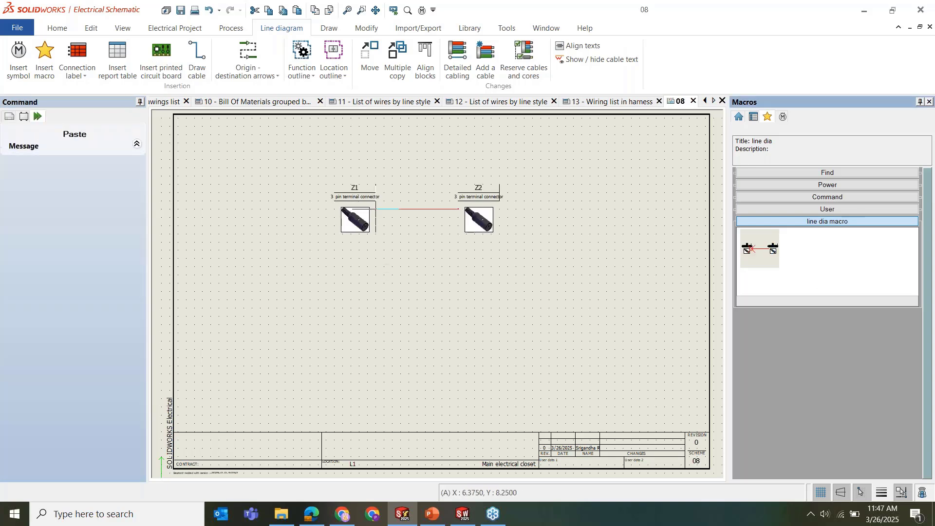
click(384, 206)
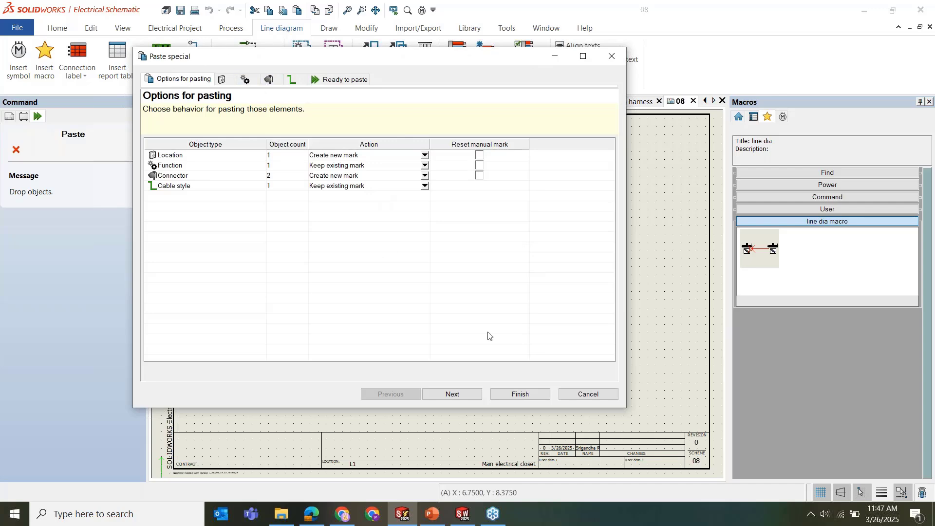
click(517, 394)
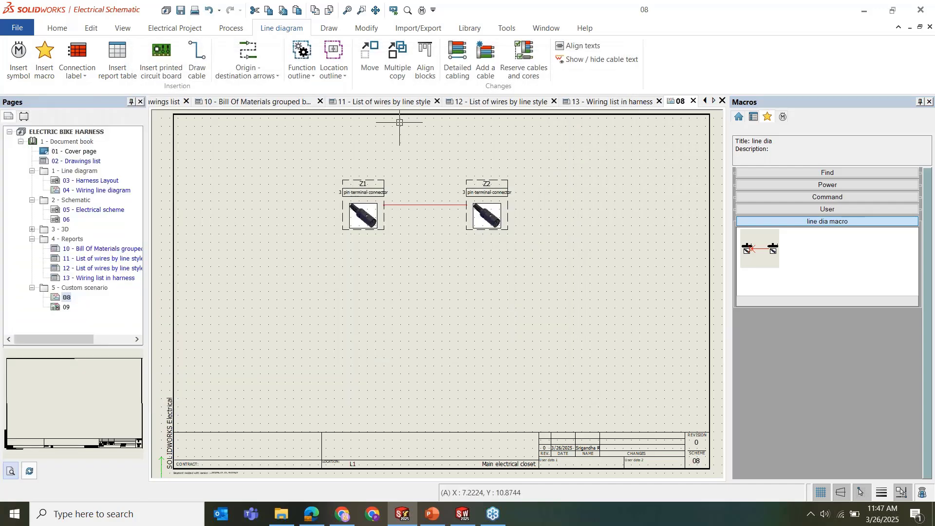
scroll(428, 156, up, 4)
scroll(385, 313, down, 5)
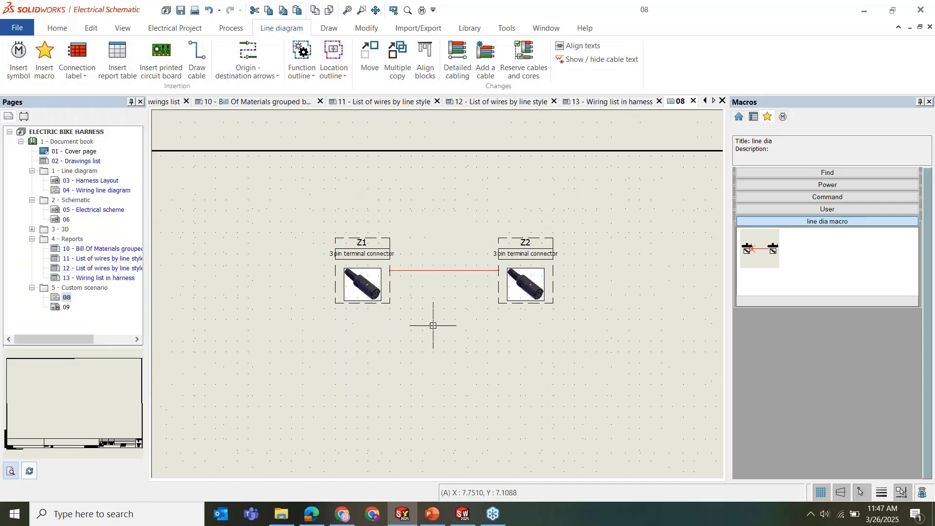
Display the line diagram symbols instead of the macros and browse the Miscellaneous, Sensors and Command categories
click(782, 117)
click(835, 294)
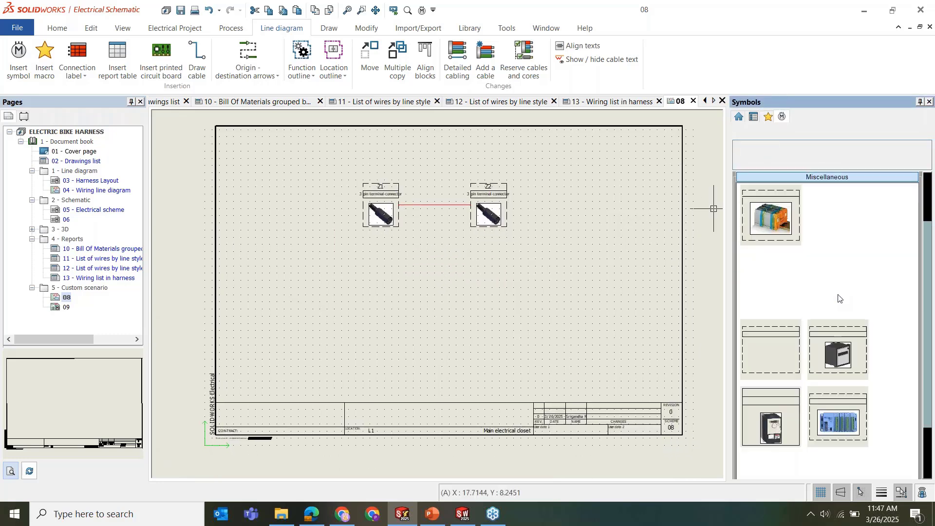
click(832, 177)
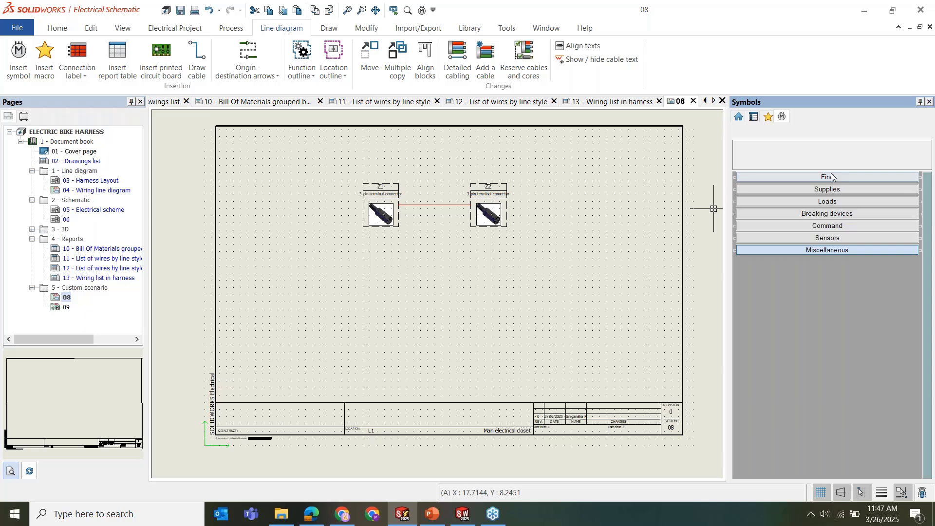
click(830, 238)
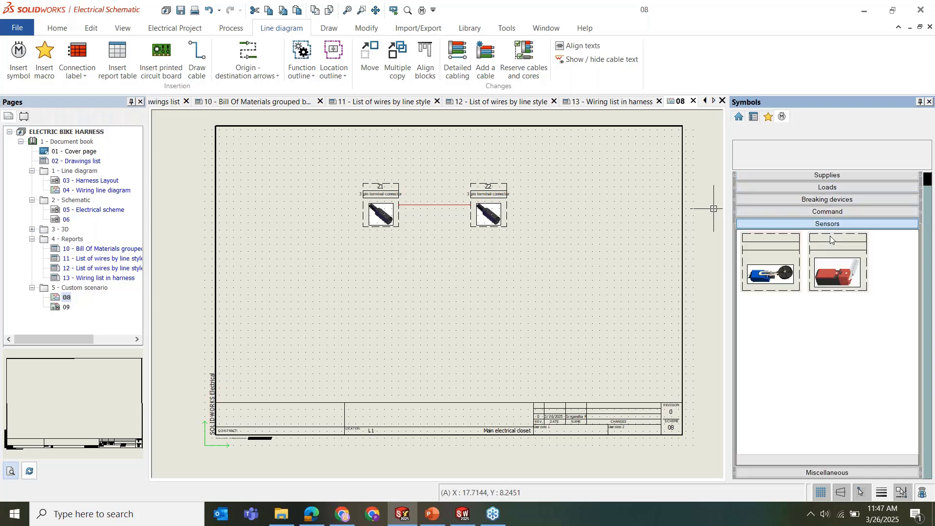
click(835, 211)
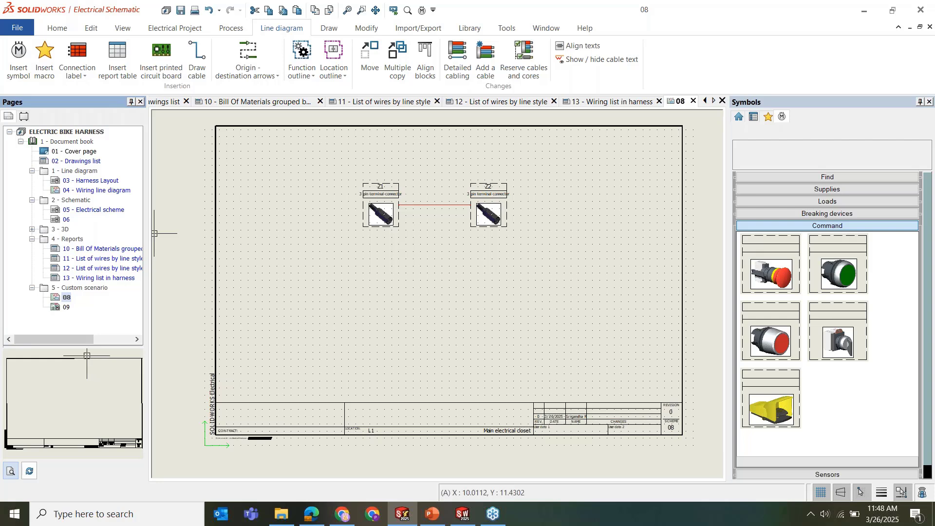
Collapse the document book of the ELECTRIC BIKE HARNESS project and switch to the PowerPoint presentation
click(21, 142)
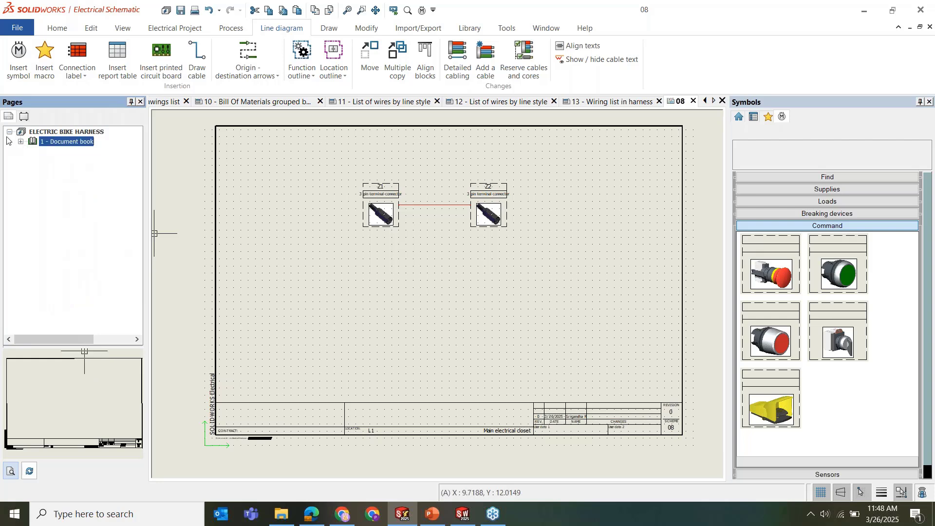
click(9, 132)
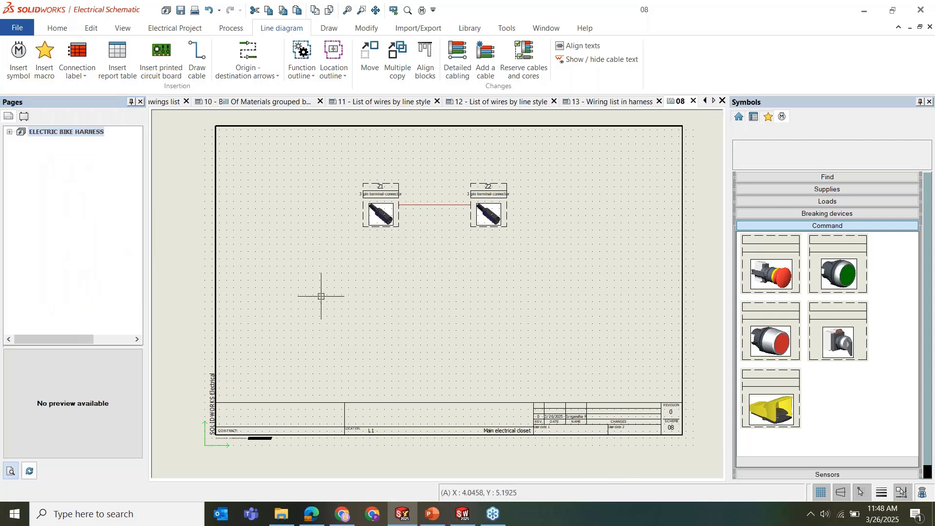
click(10, 132)
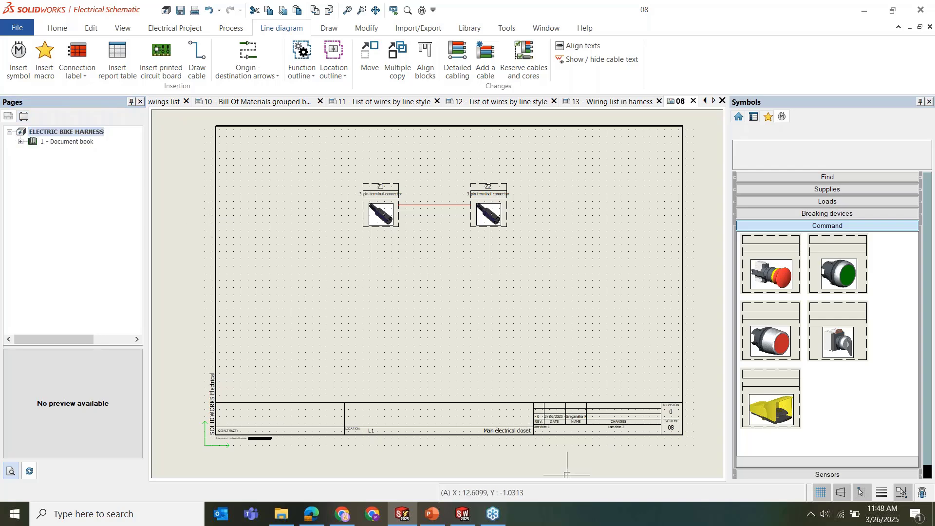
click(433, 514)
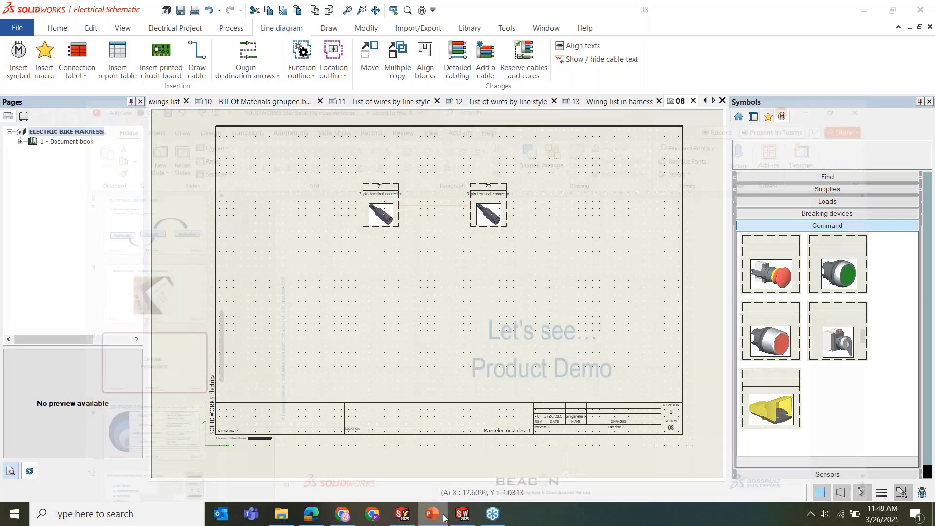